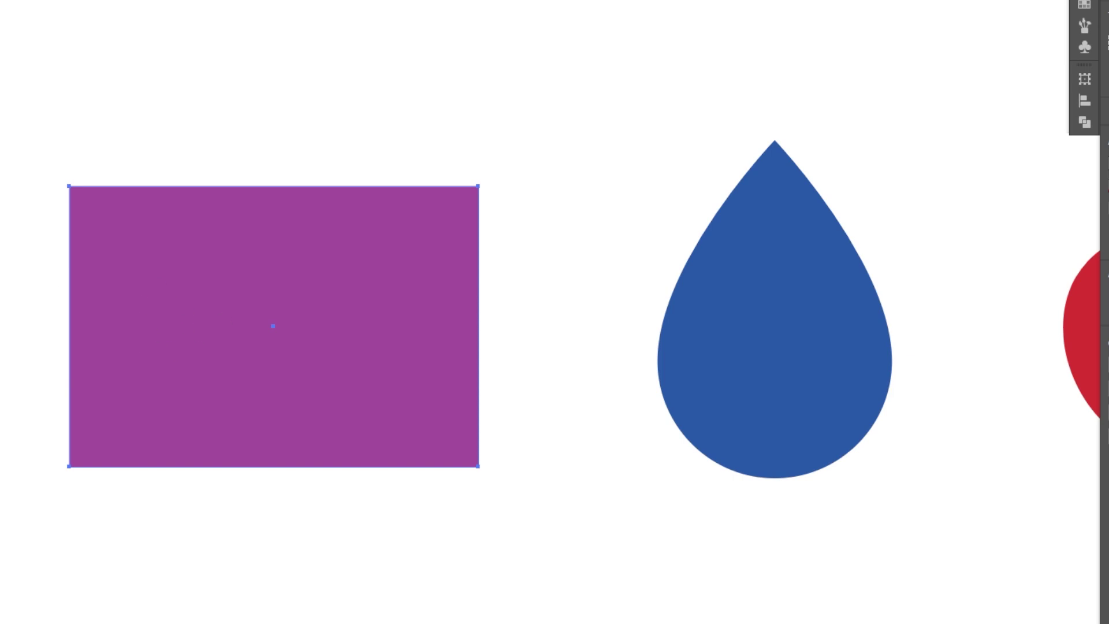
- Fill the purple rectangle with a linear white-to-black gradient and enlarge the gradient slider preview
key(period)
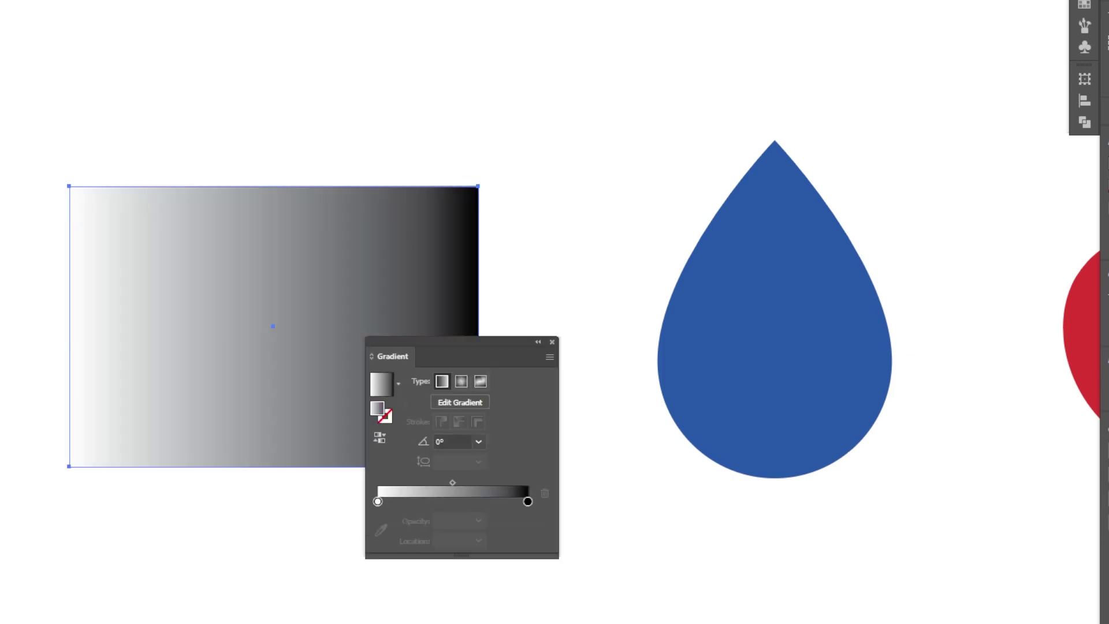
drag(452, 348, 593, 120)
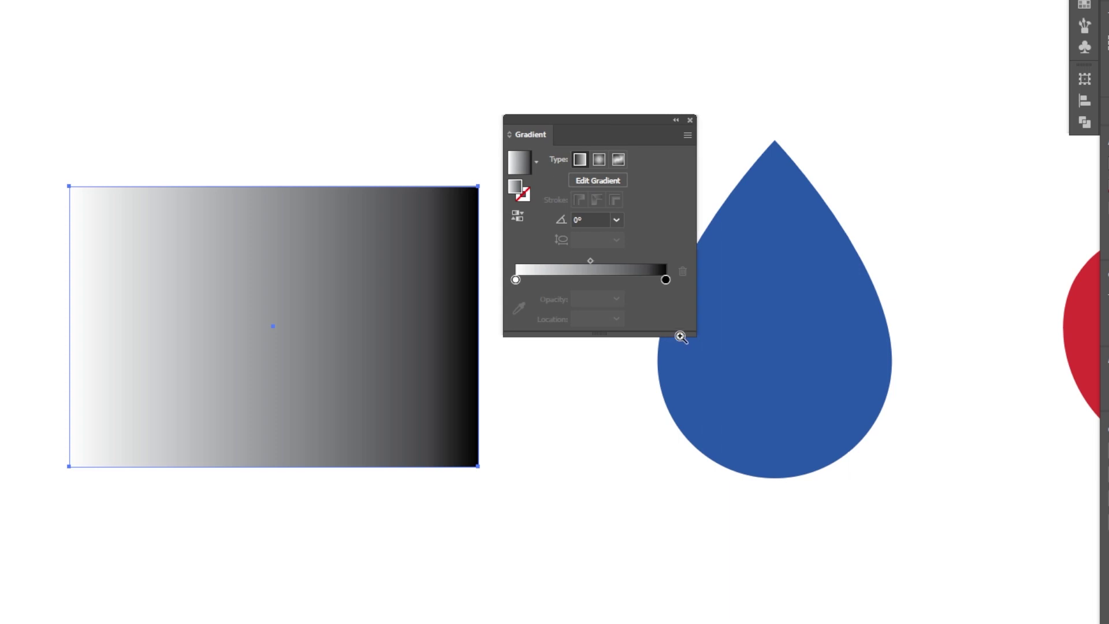
drag(692, 341, 789, 455)
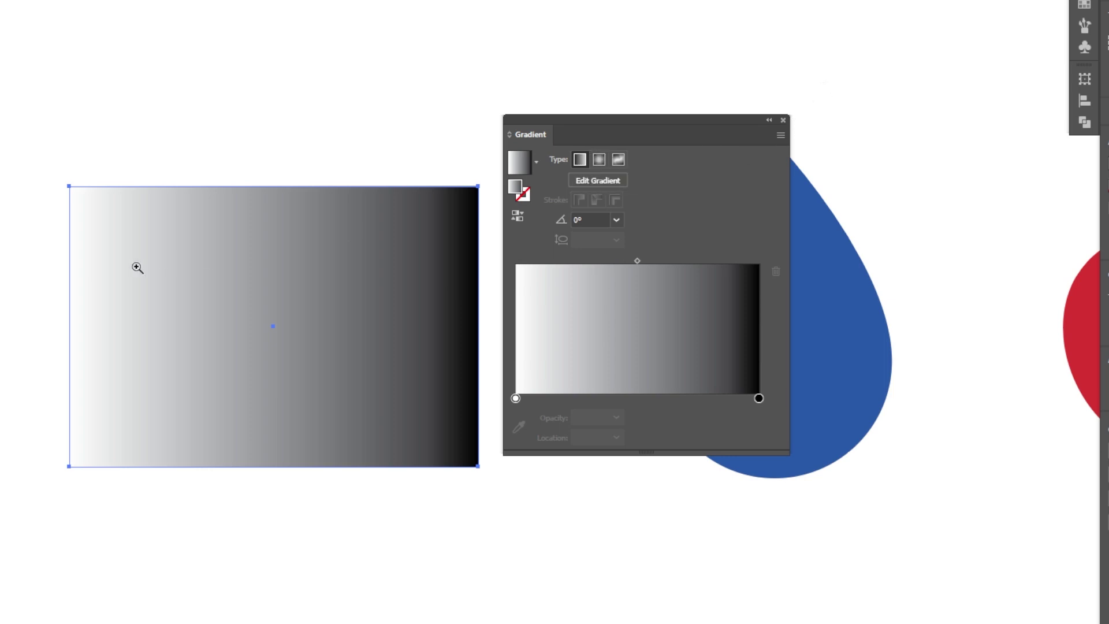
- Select the white and black stops in turn and shift the gradient's midpoint to about 44%
key(z)
mouse_move(515, 398)
mouse_down()
mouse_move(722, 398)
mouse_move(515, 399)
mouse_up()
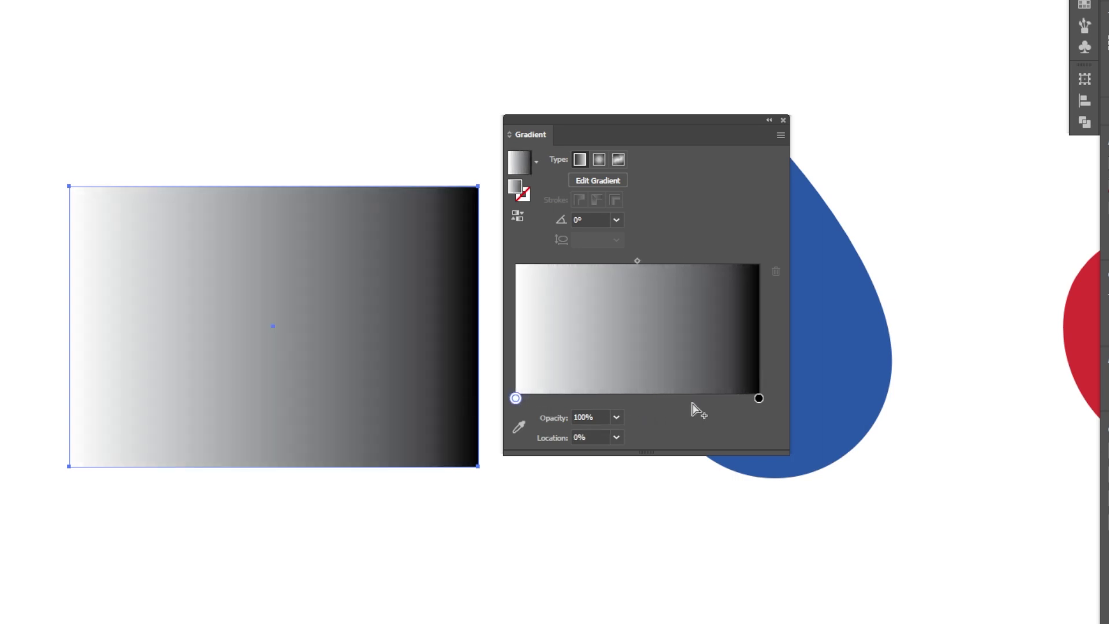
drag(760, 398, 963, 411)
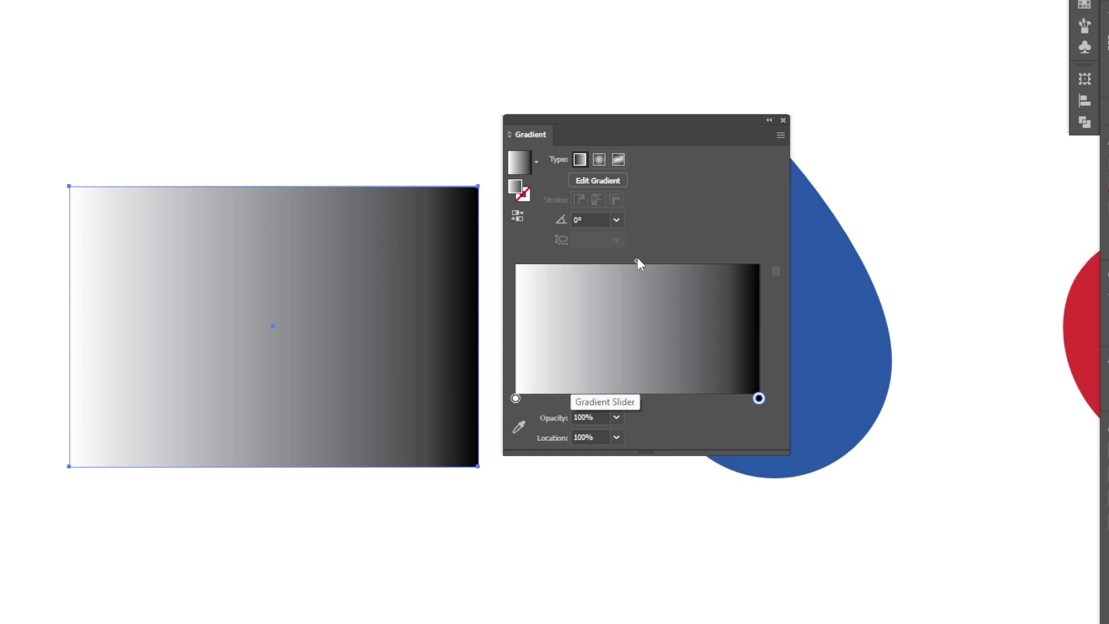
drag(637, 259, 574, 264)
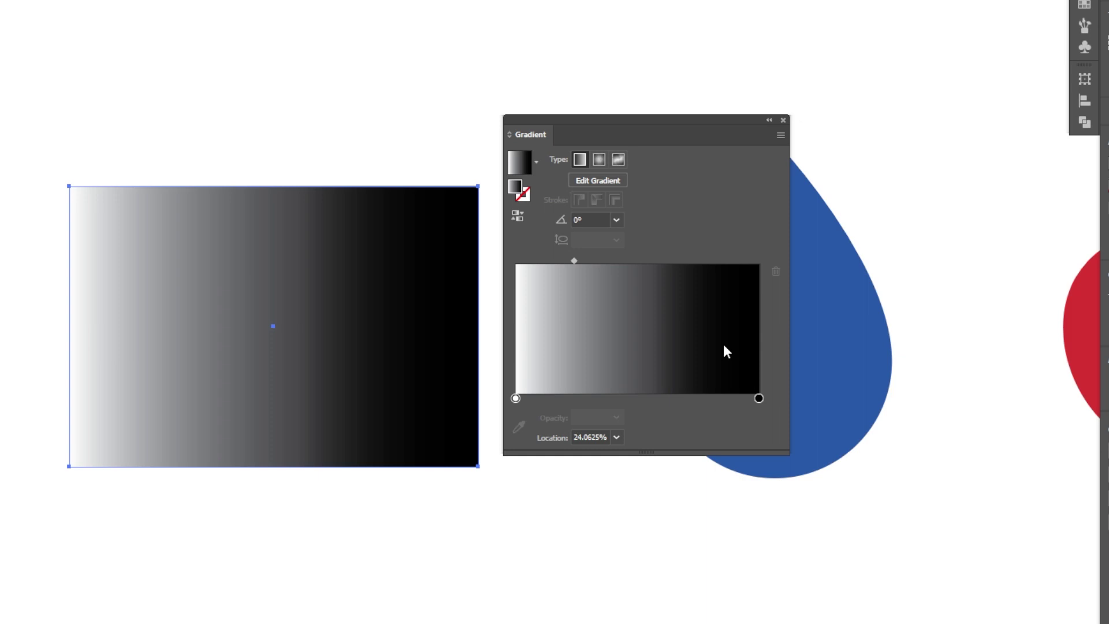
drag(574, 260, 623, 262)
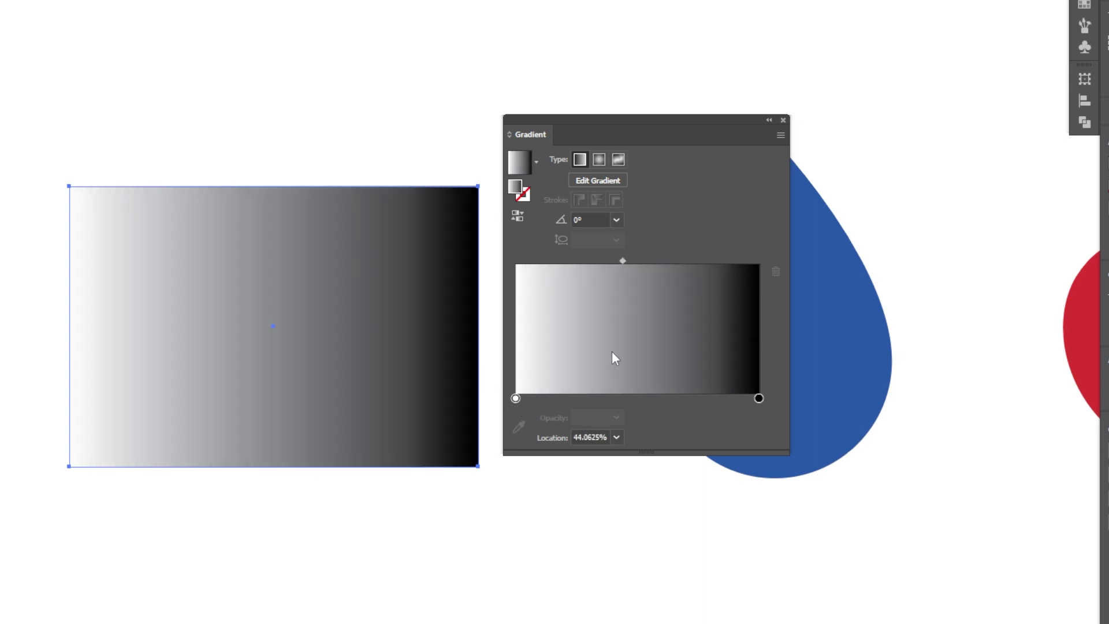
- Add a stop at about 42% of the linear gradient and colour it dark blue with C 90.2, M 89.8, Y 0, K 37
click(618, 399)
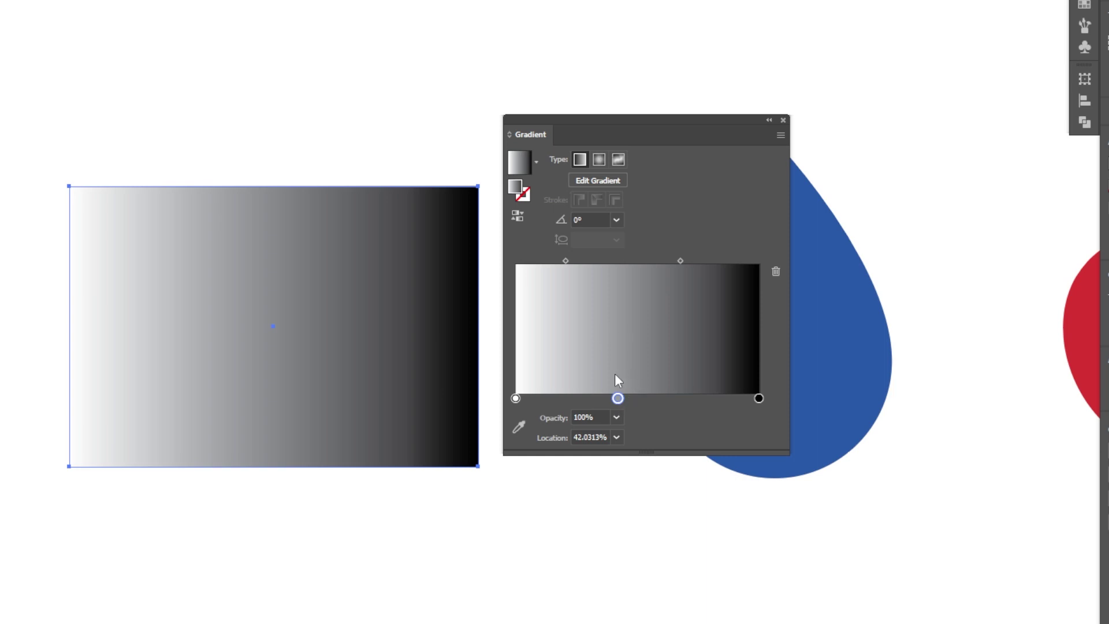
double_click(618, 398)
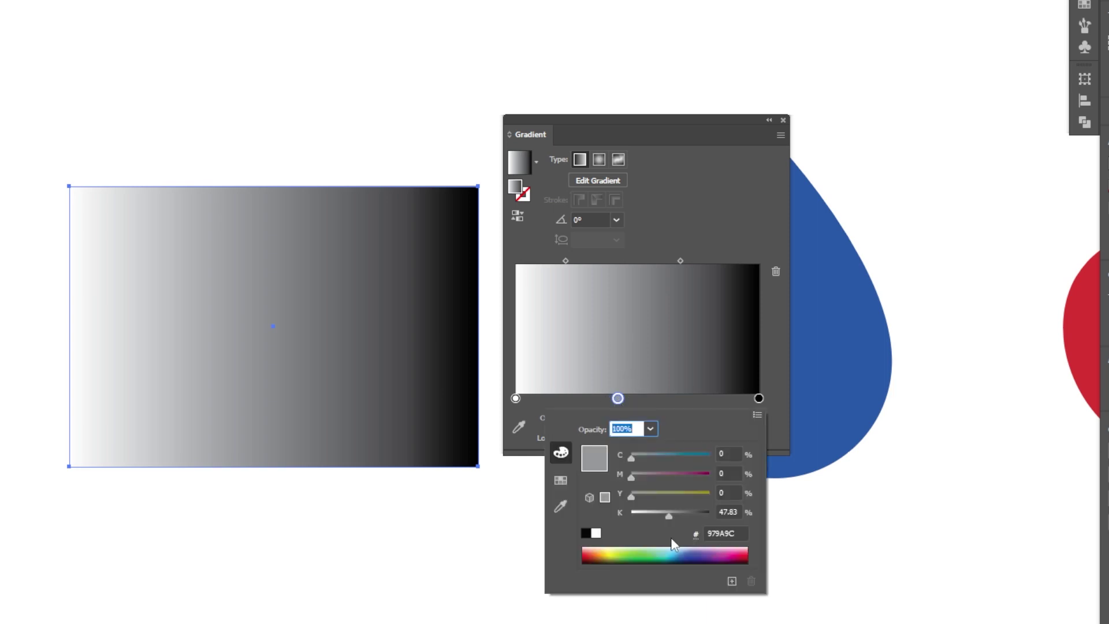
click(694, 556)
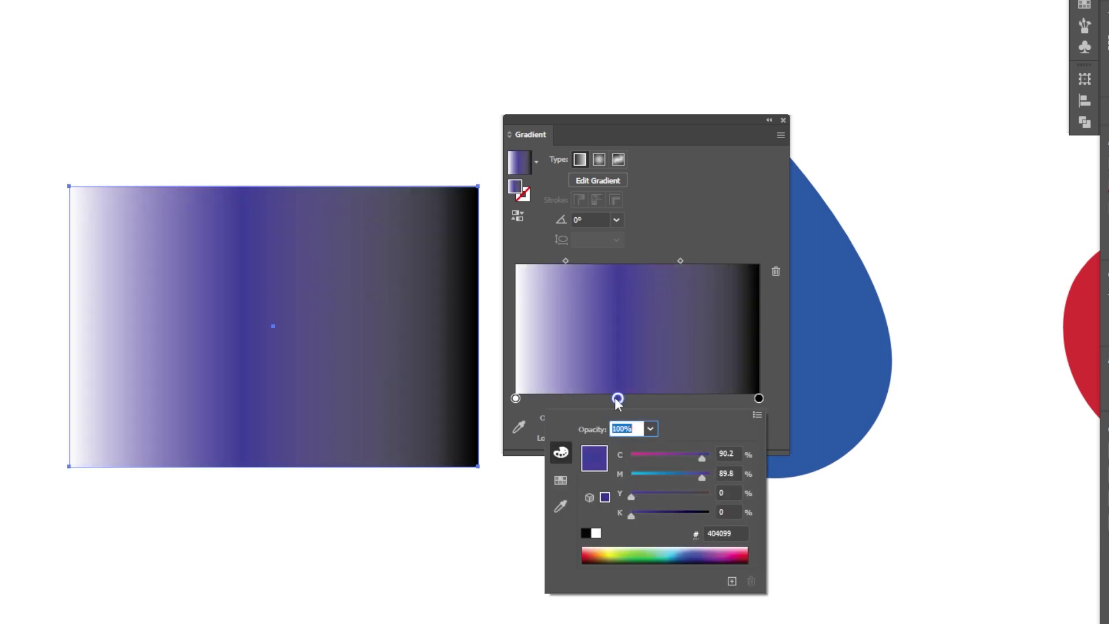
drag(639, 512, 661, 511)
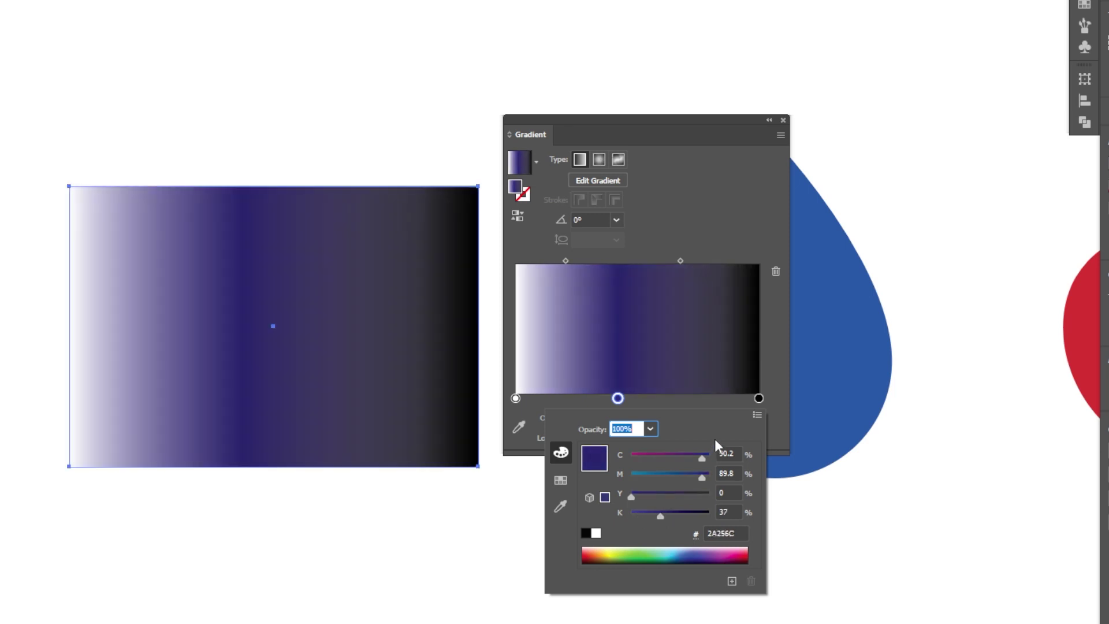
- Nudge the dark blue middle stop toward the black end and delete it from the gradient
click(618, 398)
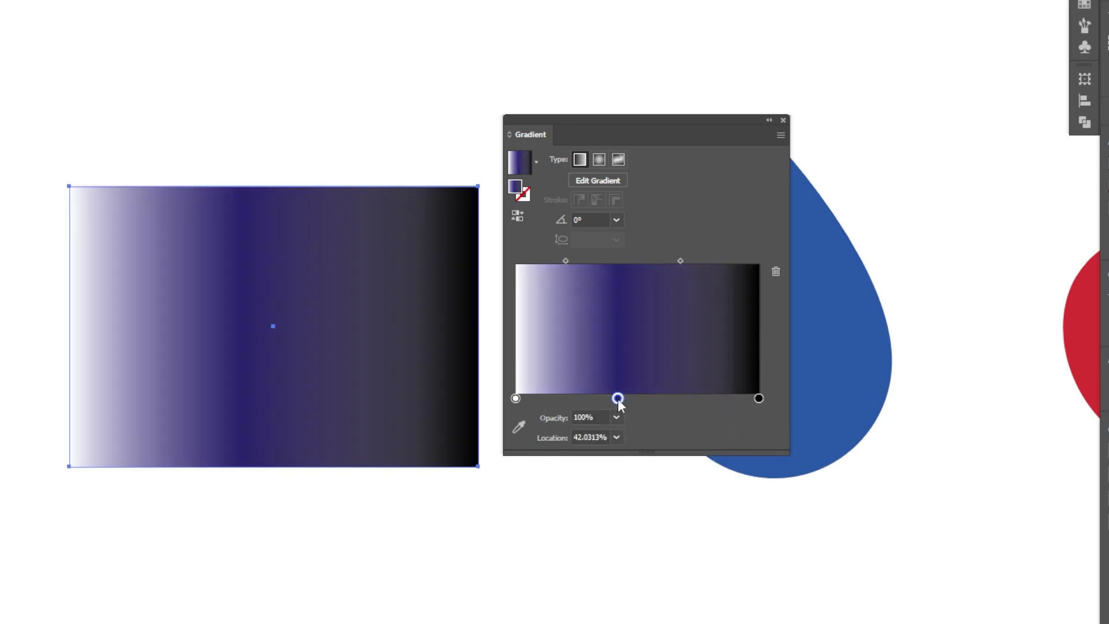
drag(618, 399, 624, 399)
click(774, 274)
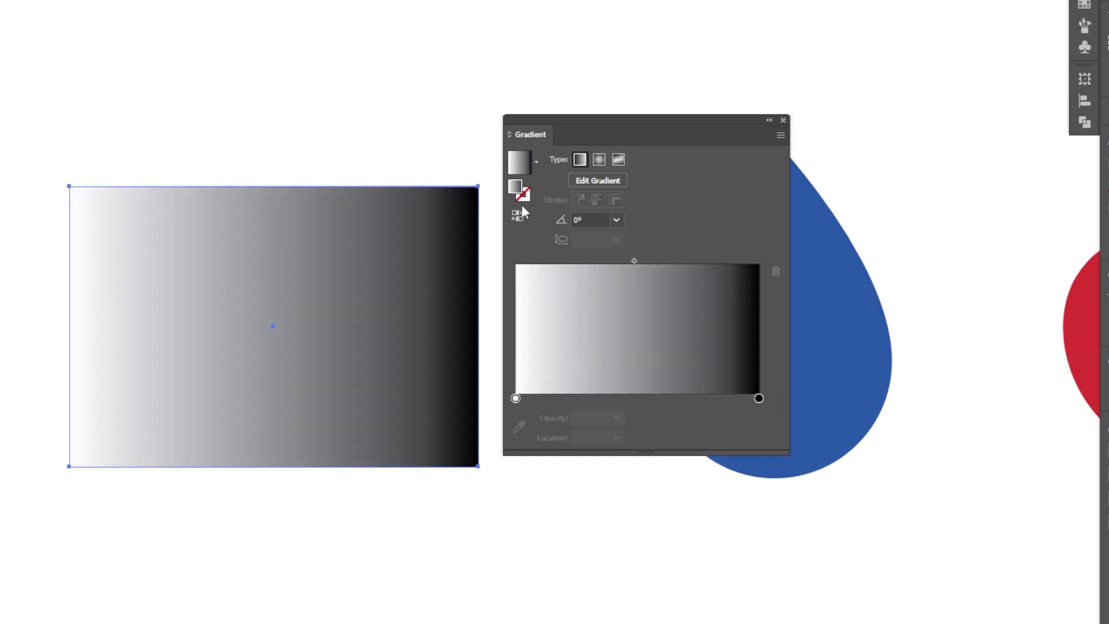
- Change the rectangle's gradient type to radial and set its midpoint to the middle of the slider
click(595, 160)
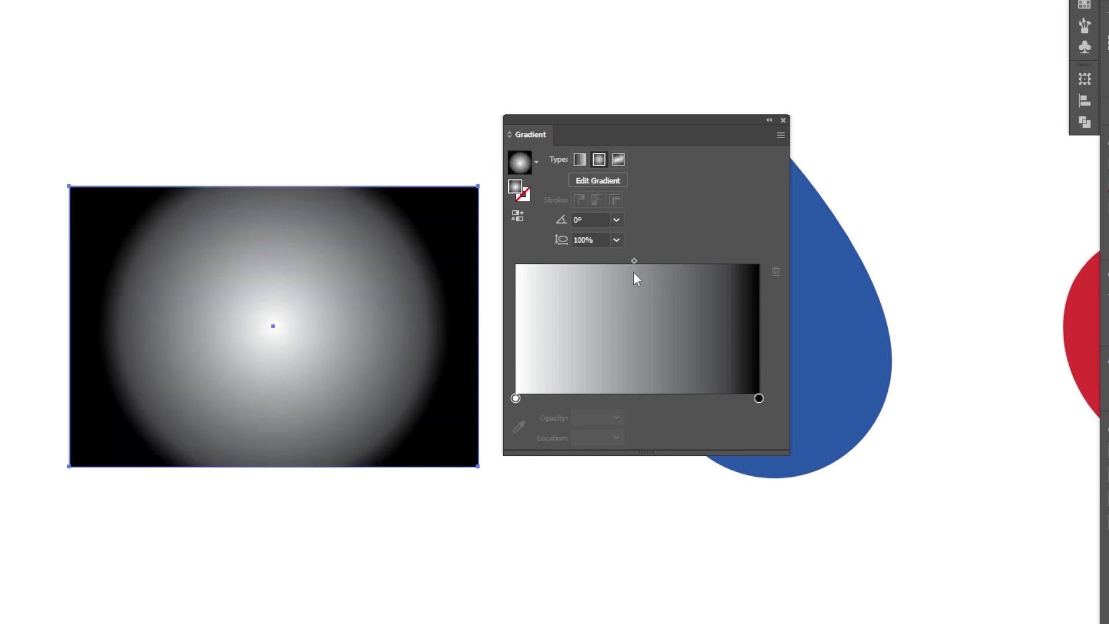
mouse_move(634, 261)
mouse_down()
mouse_move(579, 261)
mouse_move(642, 260)
mouse_up()
- Try colouring the radial gradient's white stop cyan with C at 76%
double_click(515, 398)
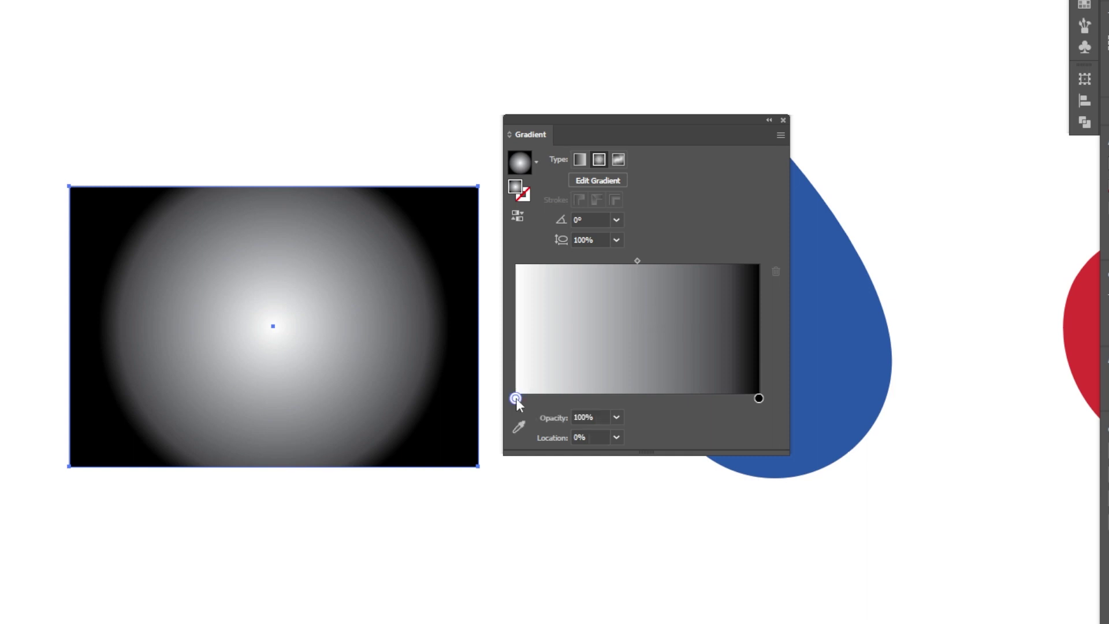
mouse_move(642, 456)
mouse_down()
mouse_move(693, 457)
mouse_move(626, 463)
mouse_up()
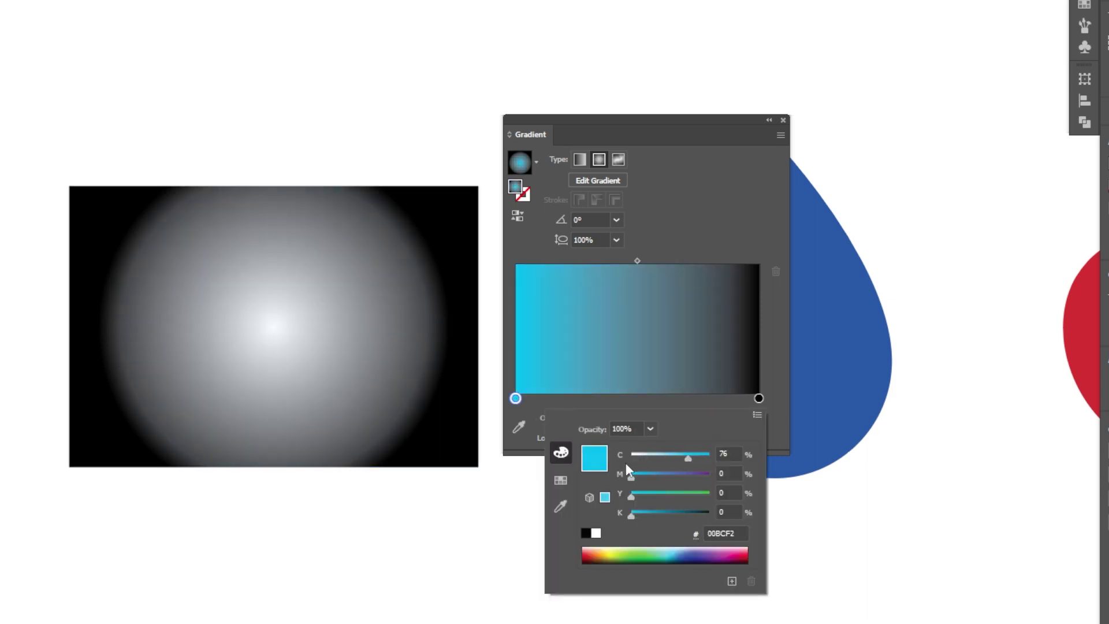
- Recolour the radial gradient's black outer stop medium blue with C 76.47, M 49.02, Y 0, K 0
click(764, 398)
click(762, 398)
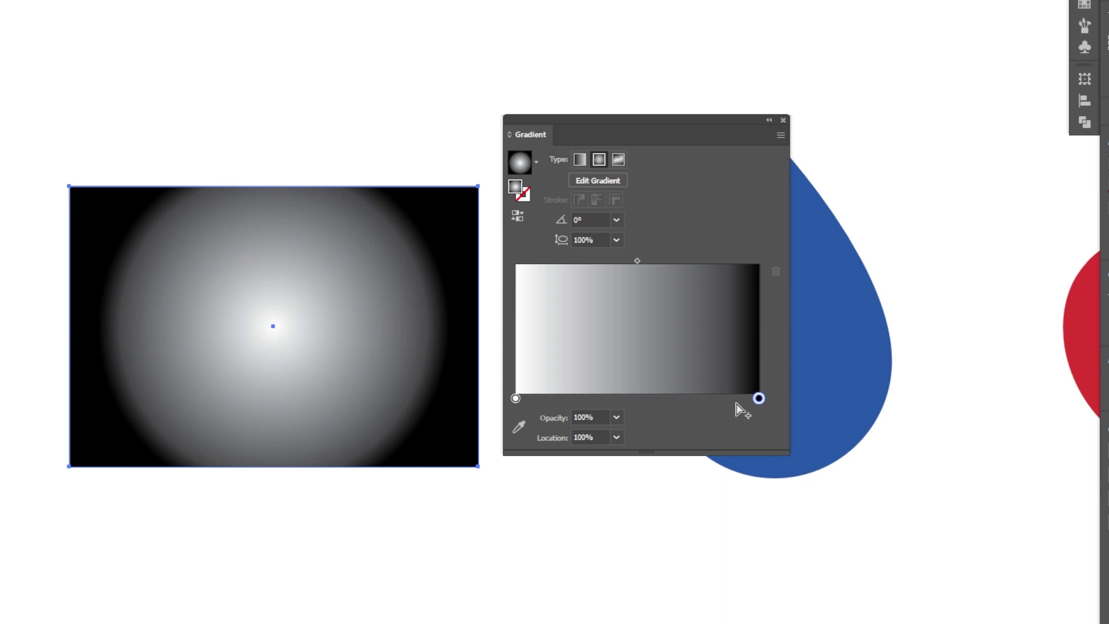
double_click(760, 398)
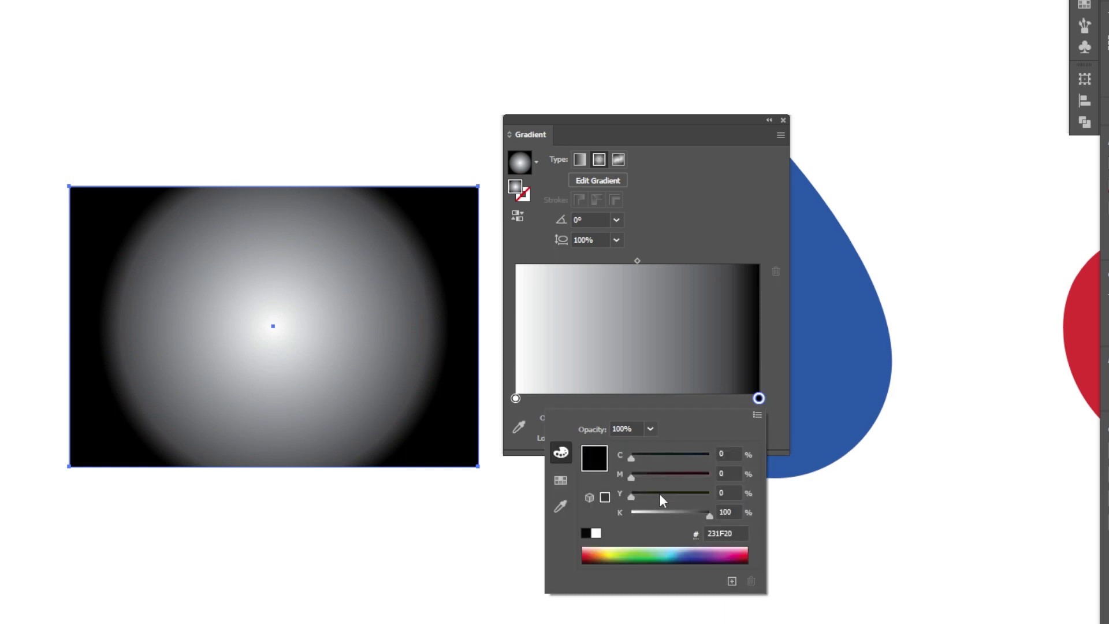
click(678, 553)
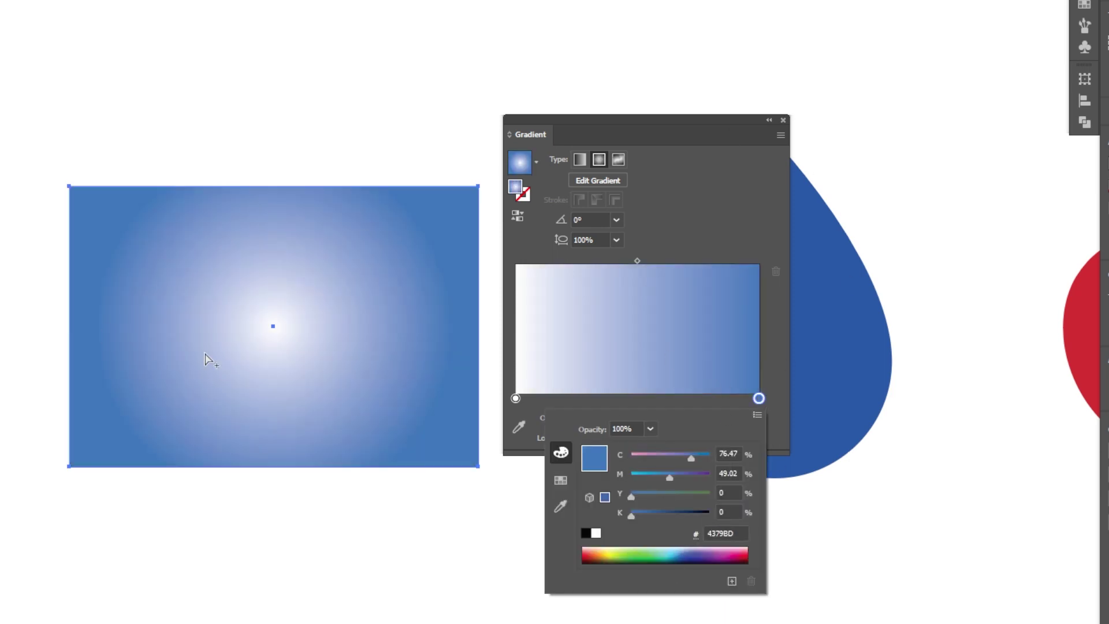
click(714, 192)
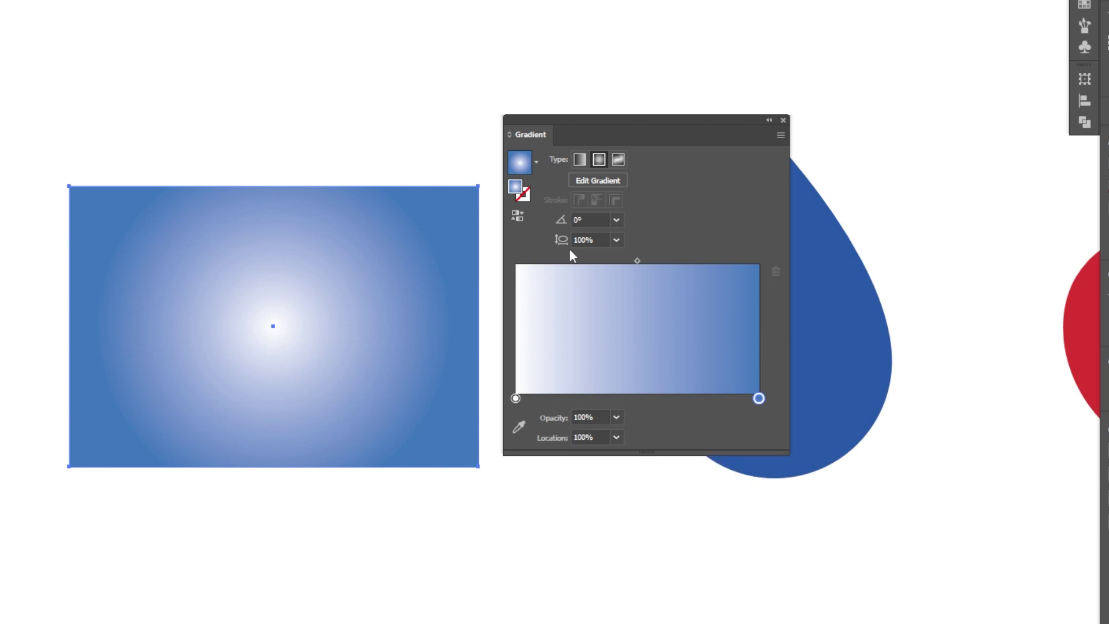
- Try sampling the droplet's blue for the gradient's outer stop, and undo the colour change
key(g)
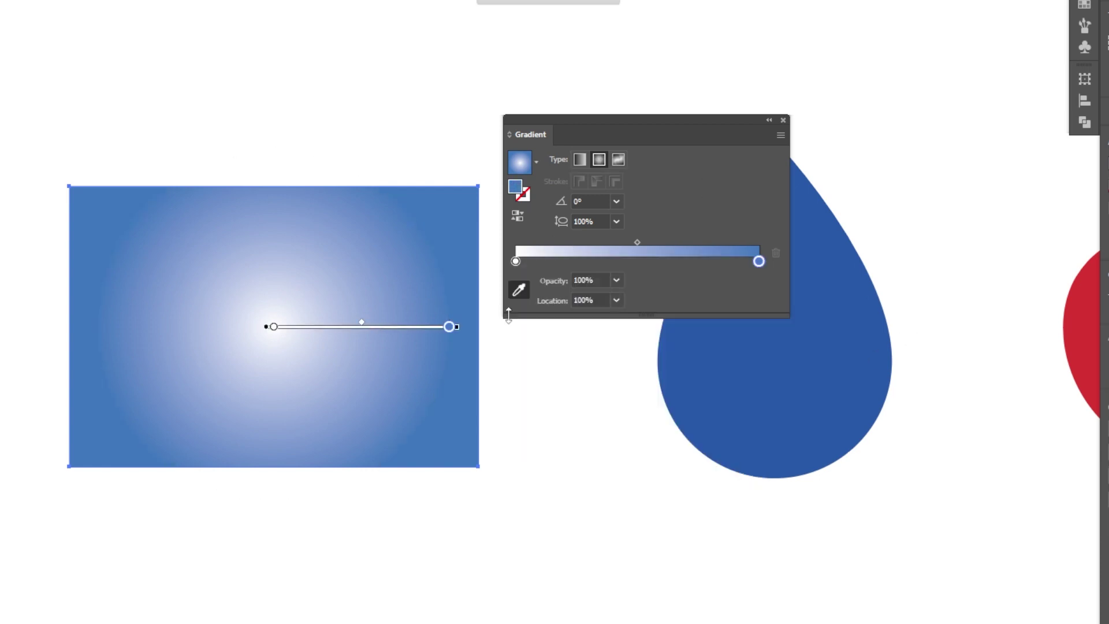
click(726, 369)
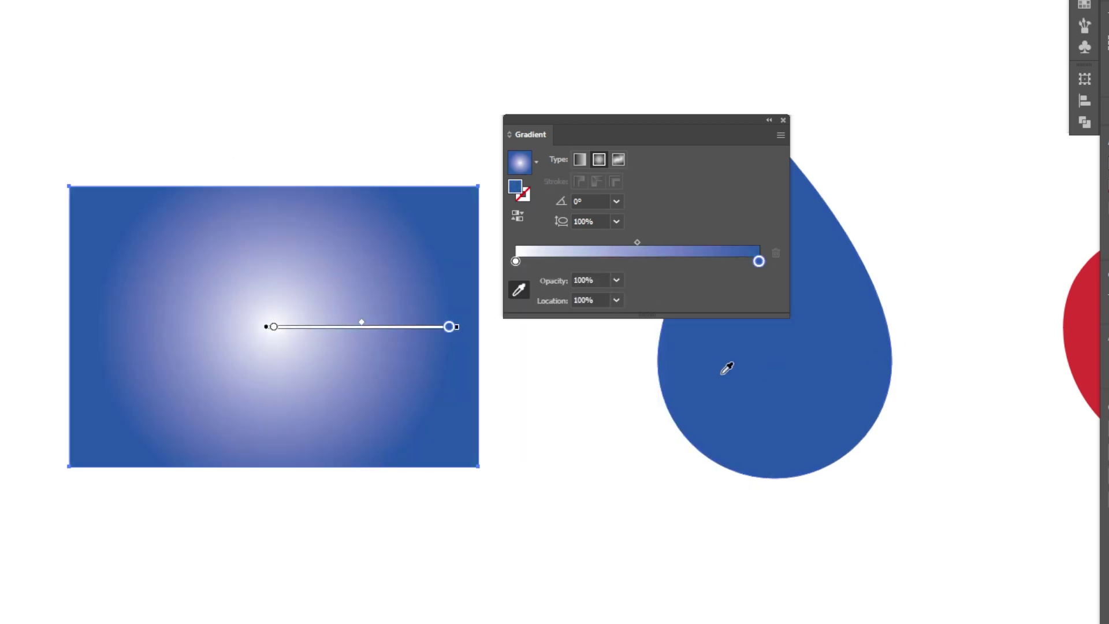
key(ctrl+z)
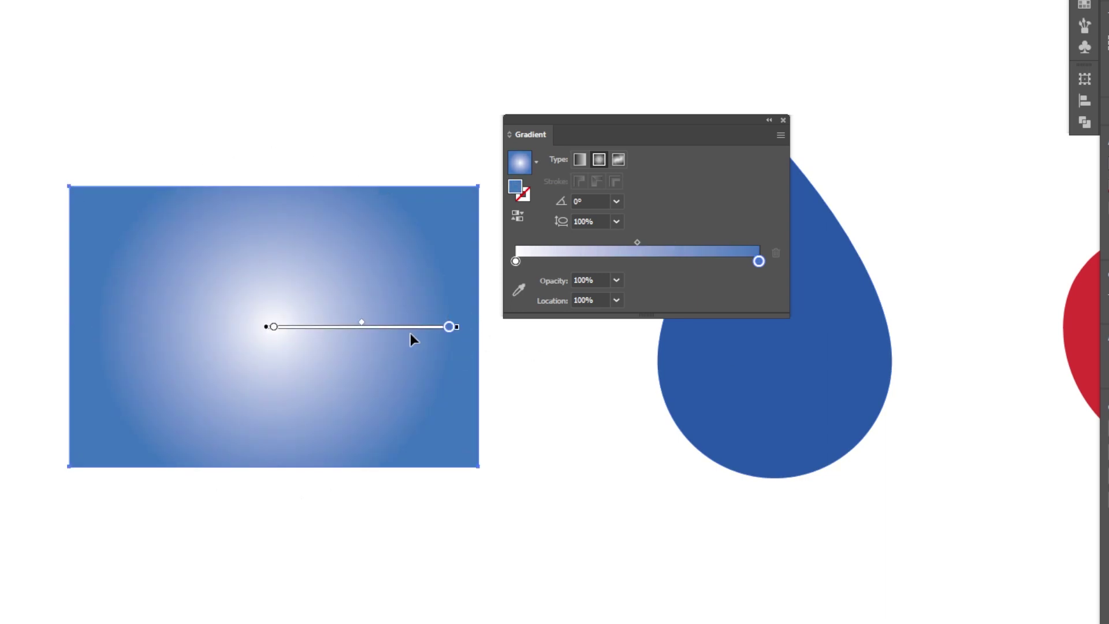
- Reapply the radial gradient to the rectangle and redraw it from the upper-left corner diagonally toward the lower right
click(782, 119)
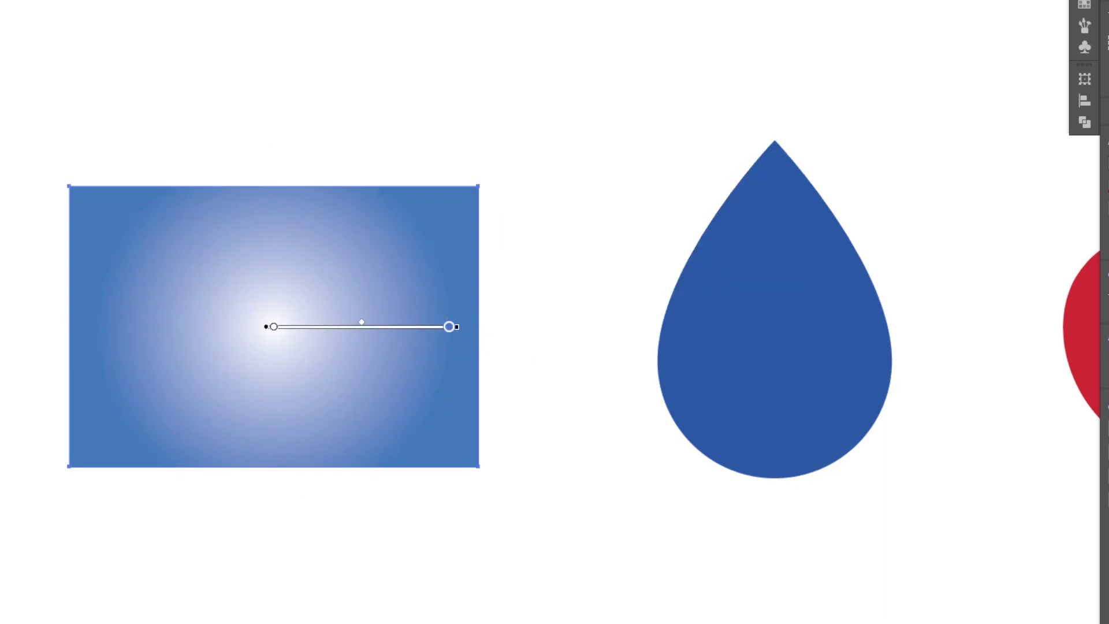
key(ctrl+z)
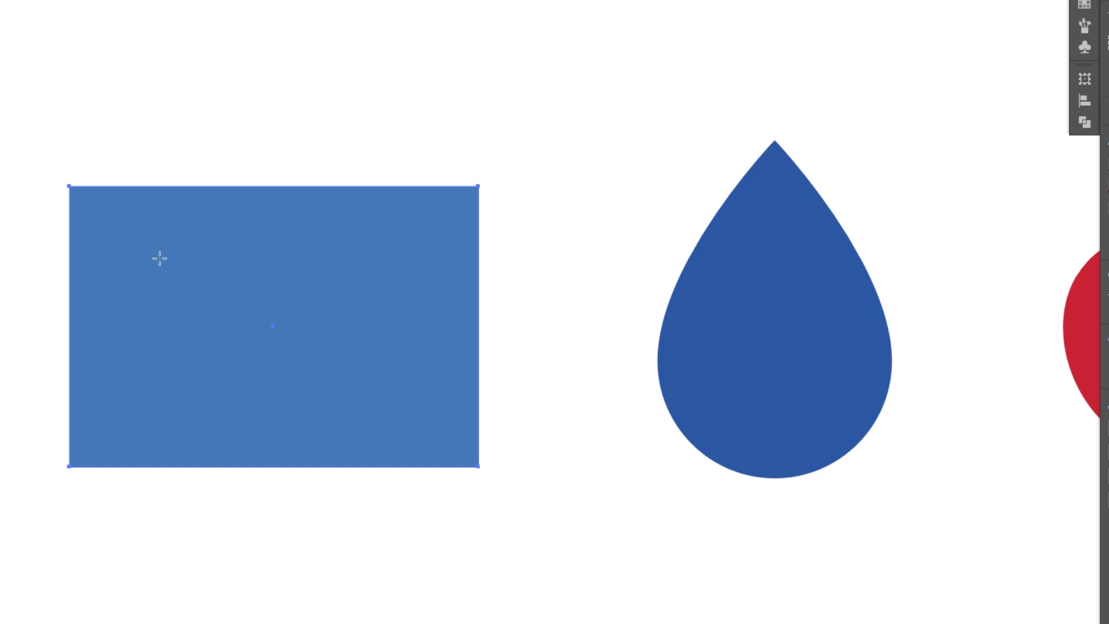
click(231, 287)
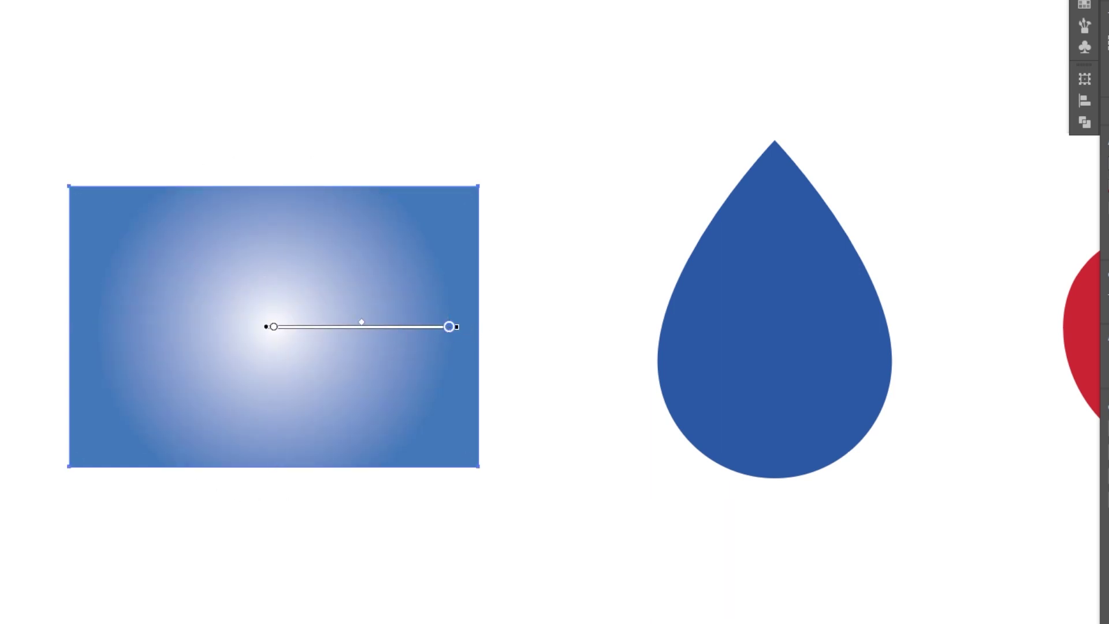
mouse_move(78, 200)
mouse_down()
mouse_move(330, 391)
mouse_move(226, 280)
mouse_move(257, 341)
mouse_move(349, 429)
mouse_move(359, 408)
mouse_move(119, 227)
mouse_move(86, 218)
mouse_move(354, 391)
mouse_up()
key(ctrl+z)
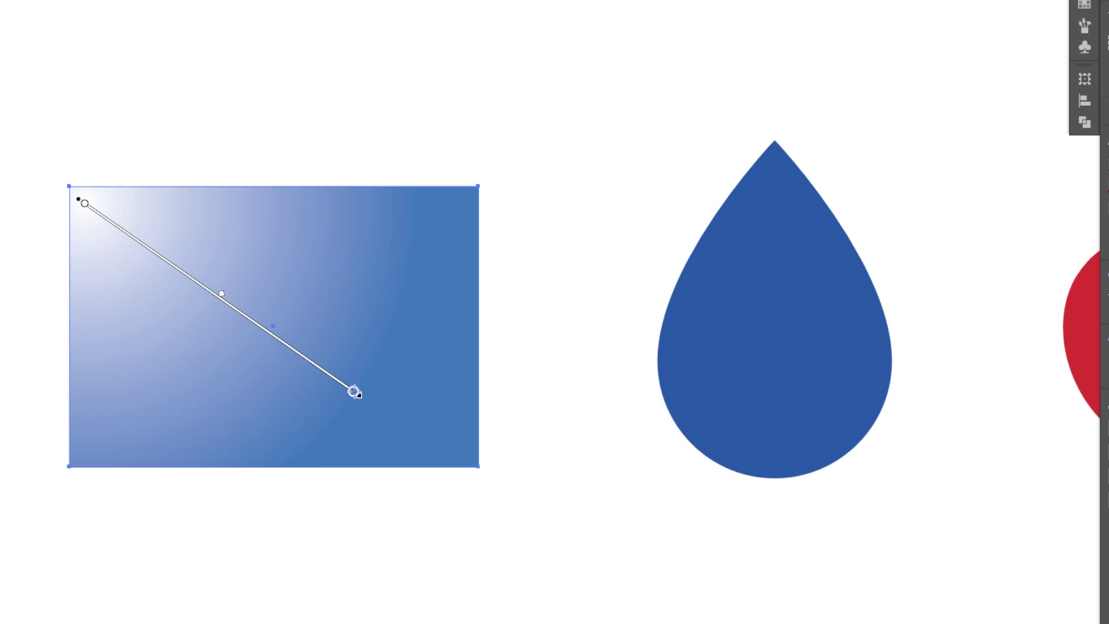
- Shift the radial gradient's midpoint slightly toward the white stop and rotate the gradient to about -17.45°
mouse_move(280, 342)
mouse_move(84, 205)
mouse_down()
mouse_move(250, 346)
mouse_move(127, 227)
mouse_move(215, 297)
mouse_move(79, 203)
mouse_move(109, 250)
mouse_move(42, 209)
mouse_up()
mouse_move(352, 395)
mouse_down()
mouse_move(258, 322)
mouse_move(353, 391)
mouse_up()
mouse_move(222, 296)
mouse_down()
mouse_move(165, 243)
mouse_move(245, 312)
mouse_move(208, 284)
mouse_up()
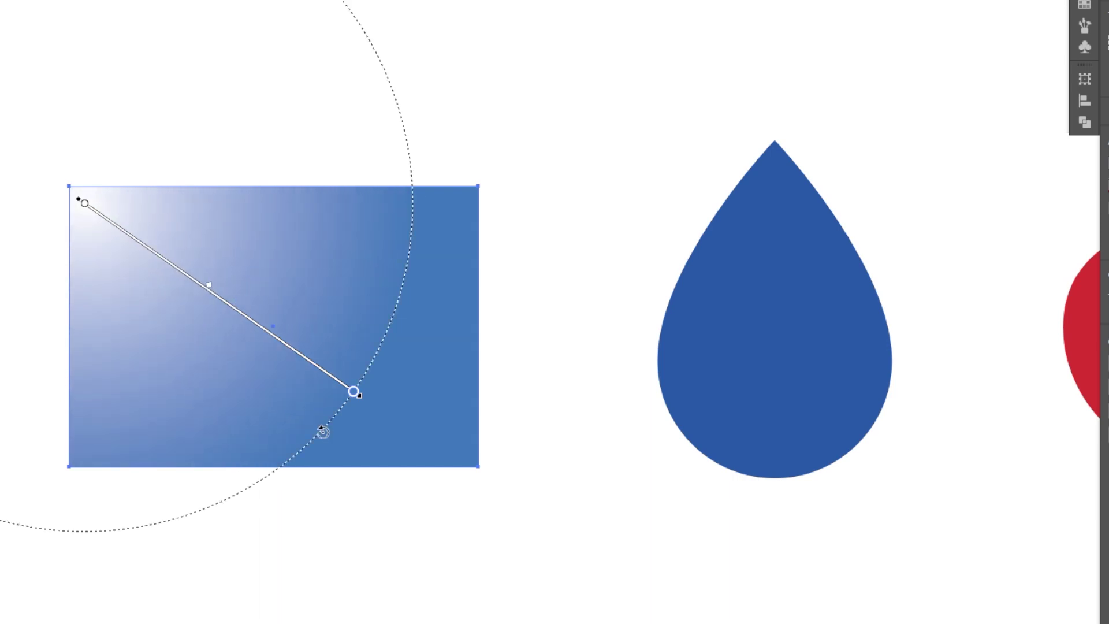
mouse_move(322, 434)
mouse_down()
mouse_move(374, 379)
mouse_move(420, 195)
mouse_move(387, 75)
mouse_move(418, 331)
mouse_move(257, 499)
mouse_move(420, 72)
mouse_move(346, 340)
mouse_move(331, 354)
mouse_move(344, 329)
mouse_up()
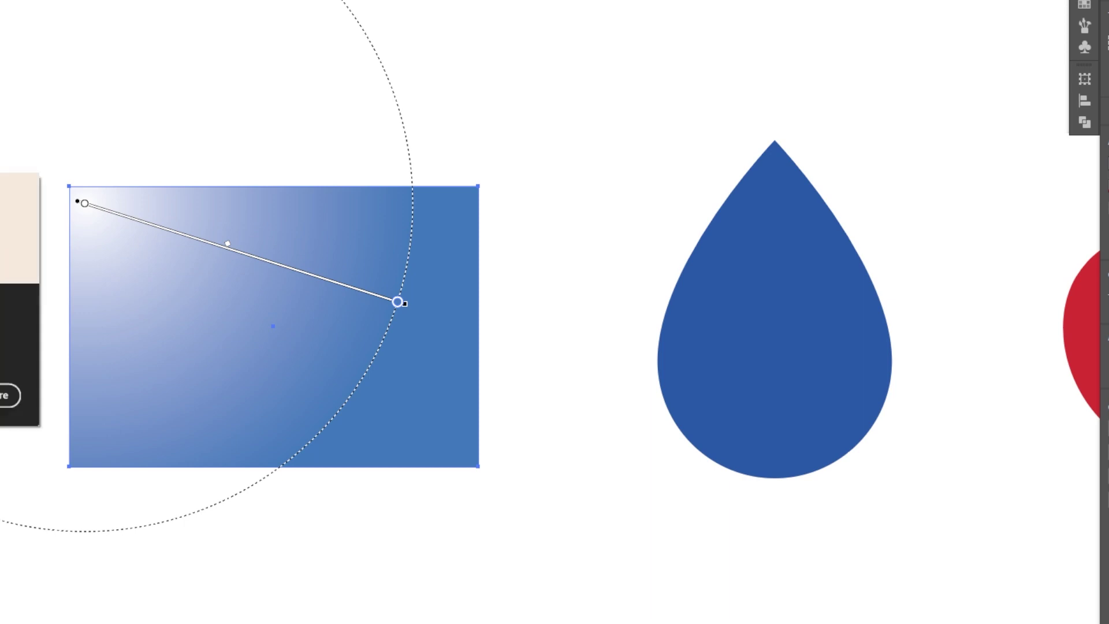
- Switch the rectangle to a freeform gradient and move its upper-left colour point toward the rectangle's centre
key(ctrl+F9)
drag(641, 318, 646, 514)
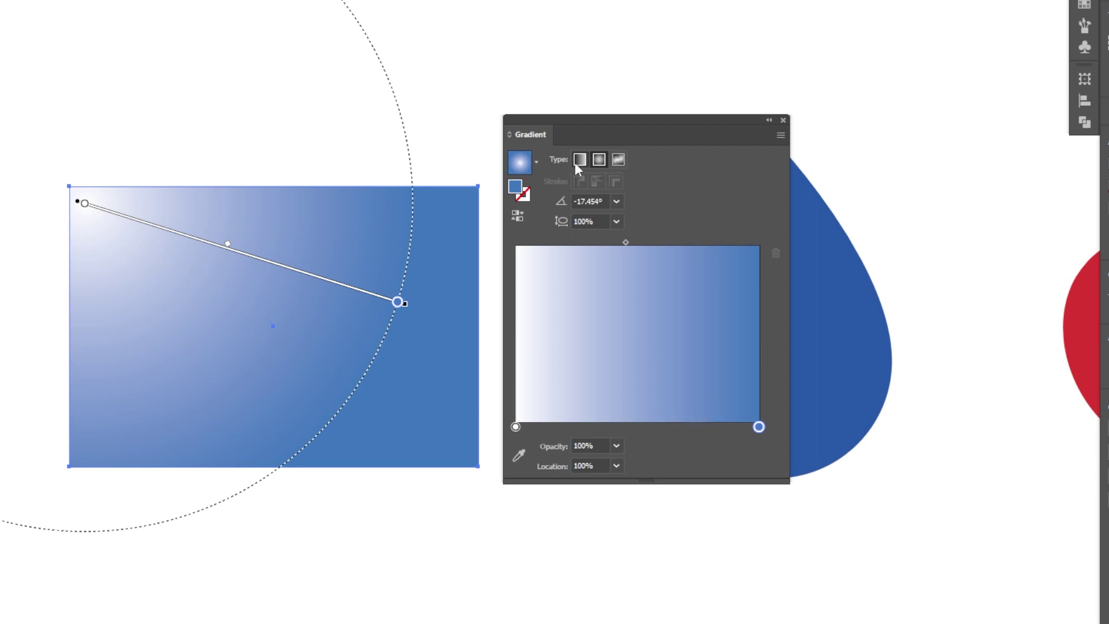
click(618, 160)
click(111, 215)
drag(114, 217, 241, 300)
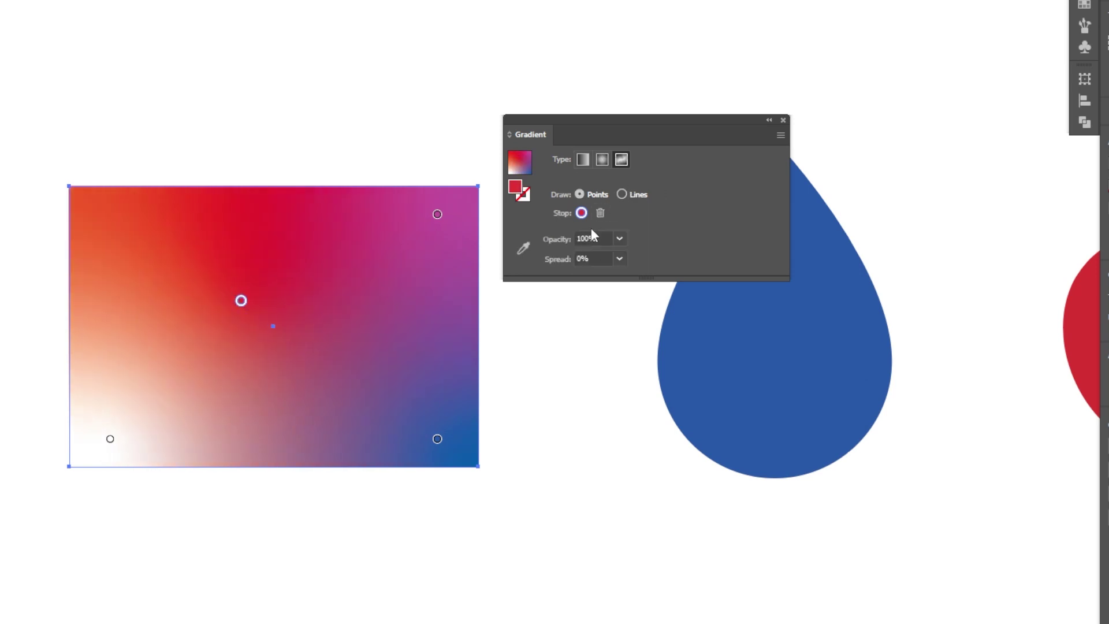
- Recolour the central freeform gradient point blue with hex value 1313E8
double_click(516, 191)
click(570, 283)
click(534, 236)
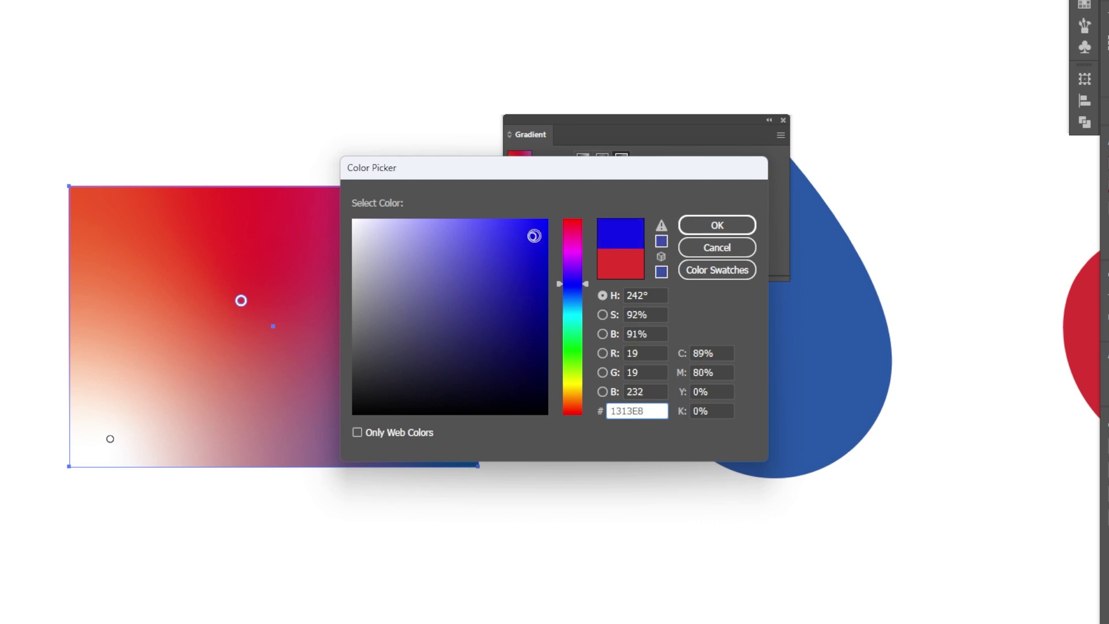
click(715, 219)
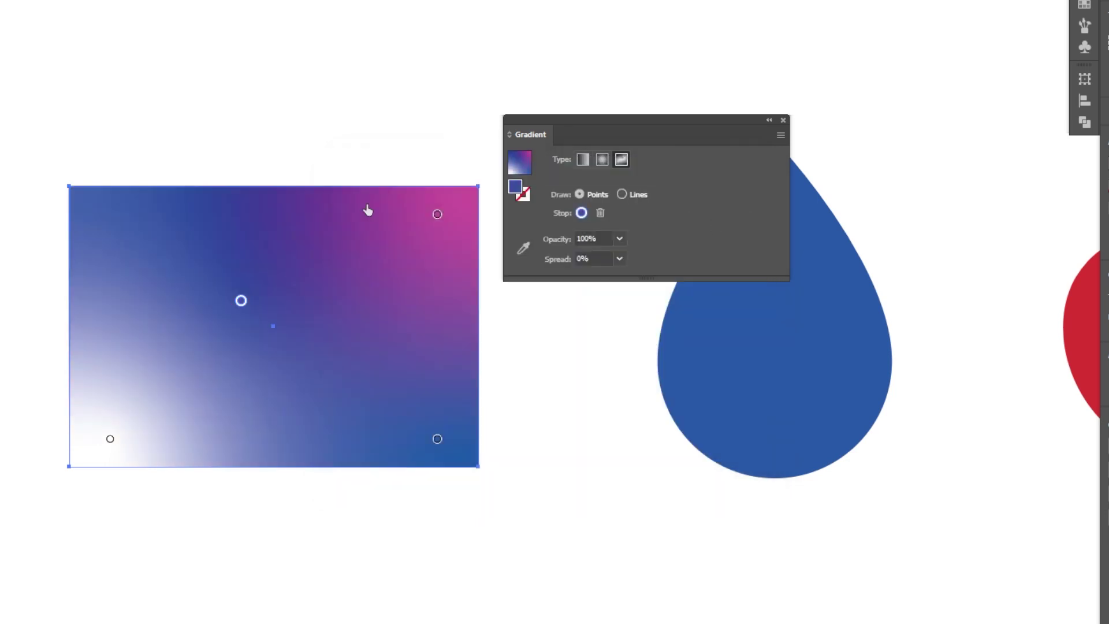
- Move the upper-right magenta point down toward mid-height, and select the white point at the rectangle's lower left
click(437, 215)
drag(437, 214, 435, 328)
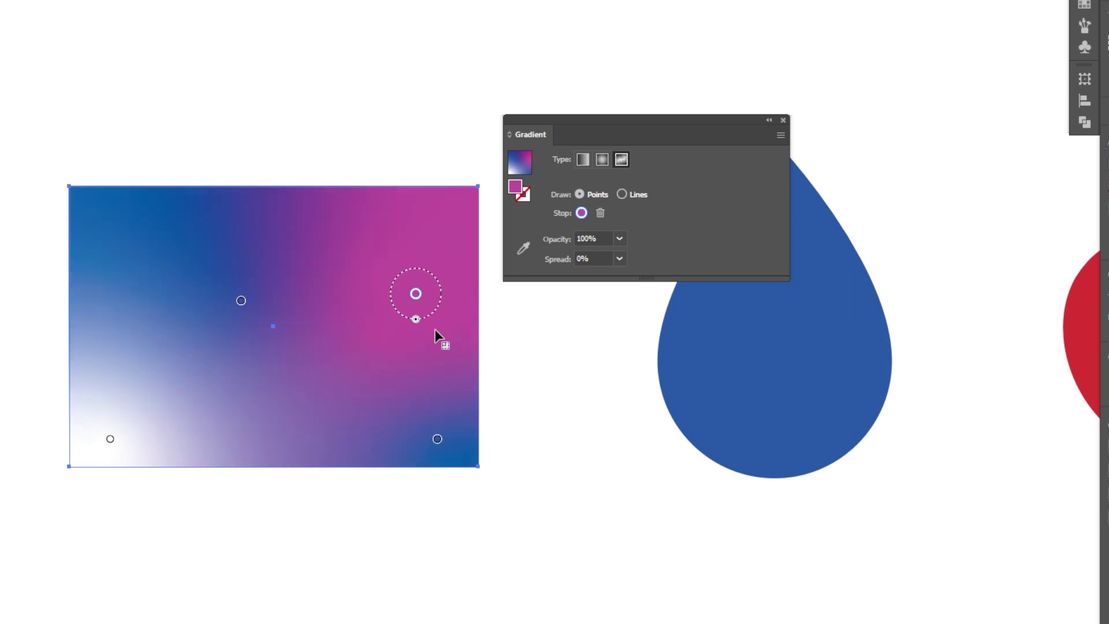
click(109, 438)
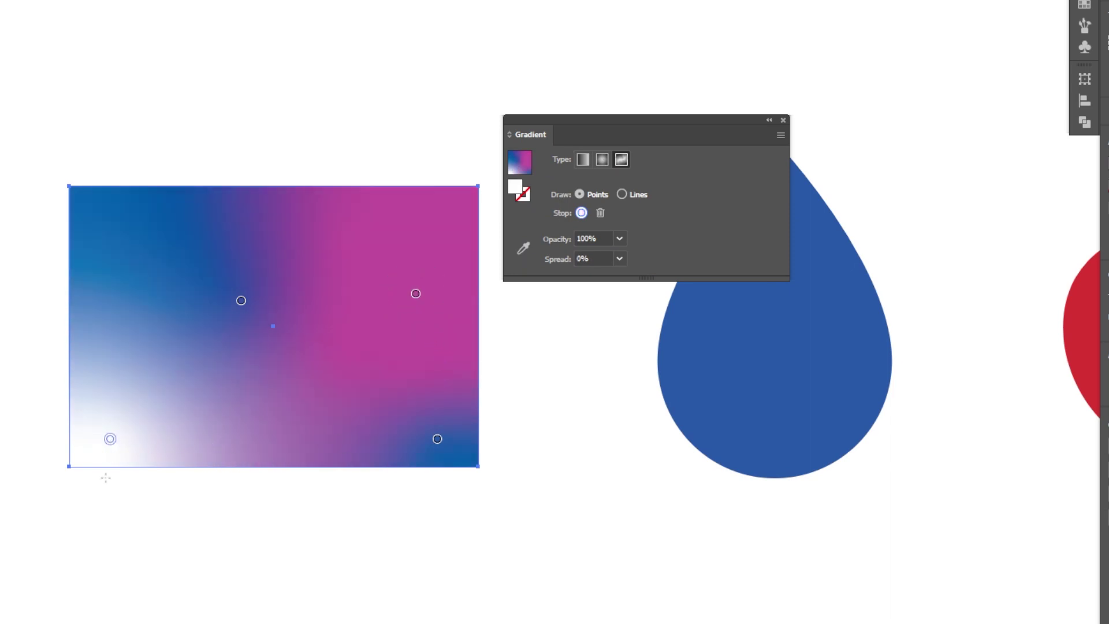
- Set the lower-left white point's spread to 100% and move the point toward the rectangle's centre
drag(112, 460, 126, 488)
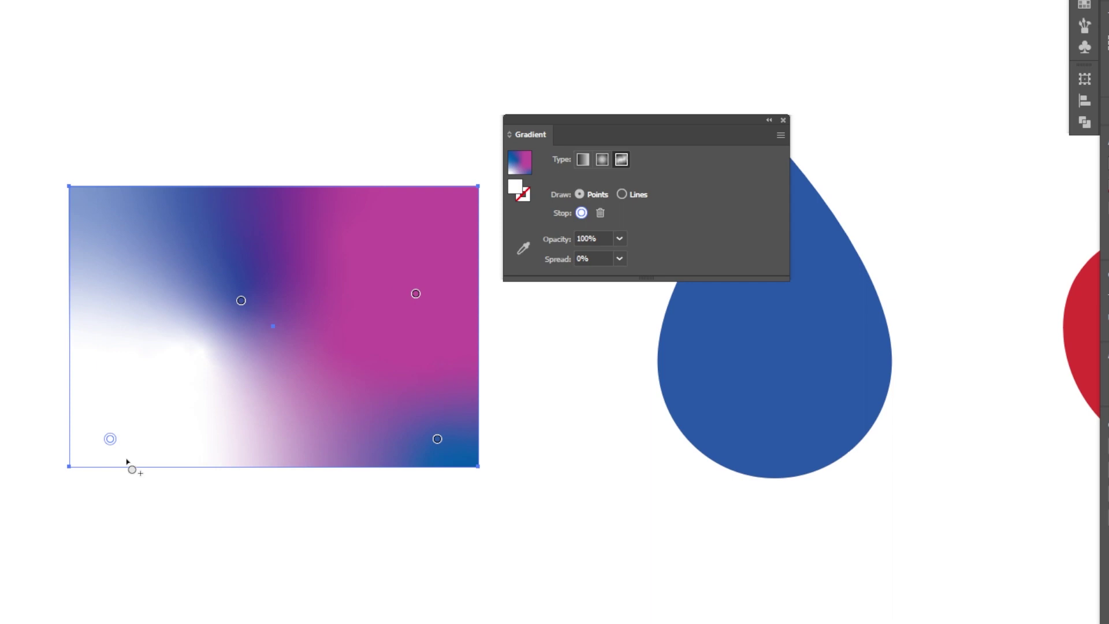
drag(109, 439, 184, 380)
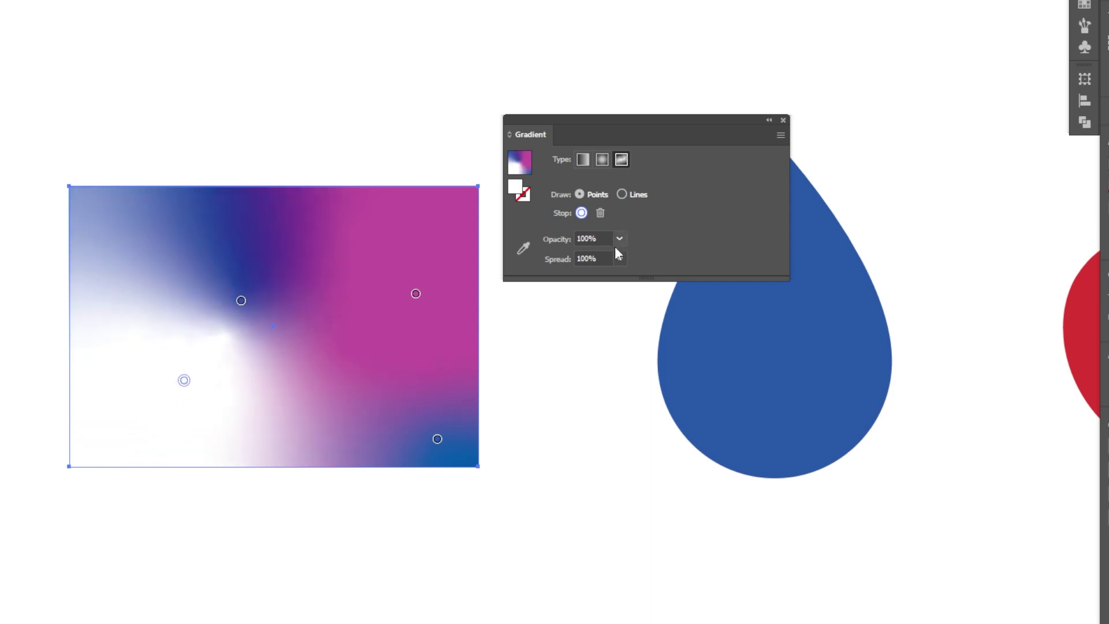
- Switch the freeform gradient to Lines, move the central blue point up, and draw a closed curved line from it around the white point
click(623, 192)
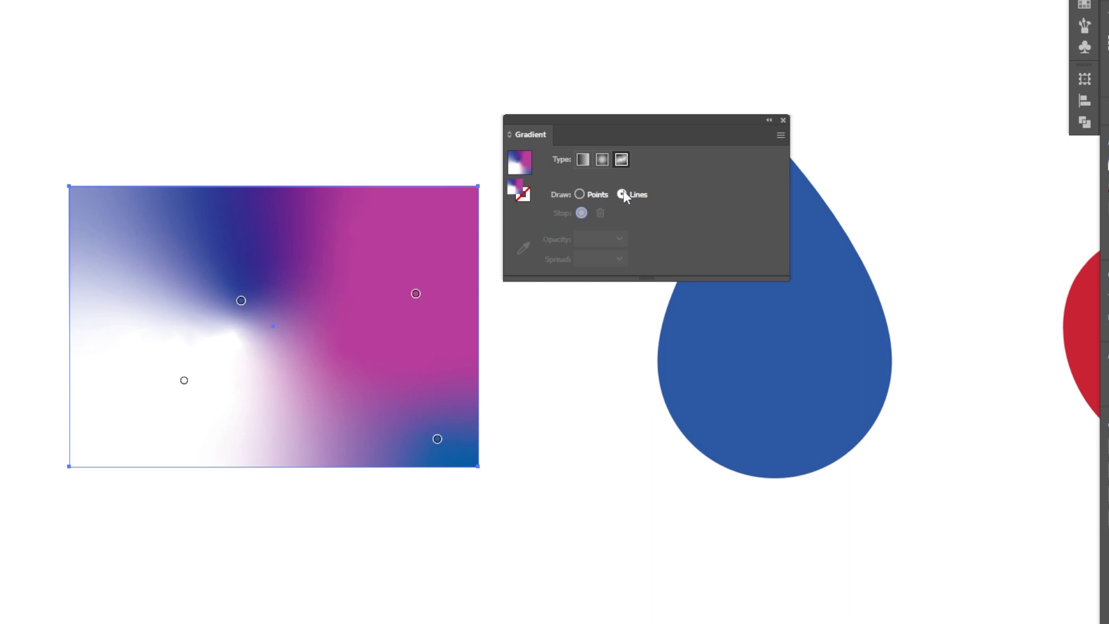
click(241, 301)
drag(241, 300, 213, 218)
click(395, 357)
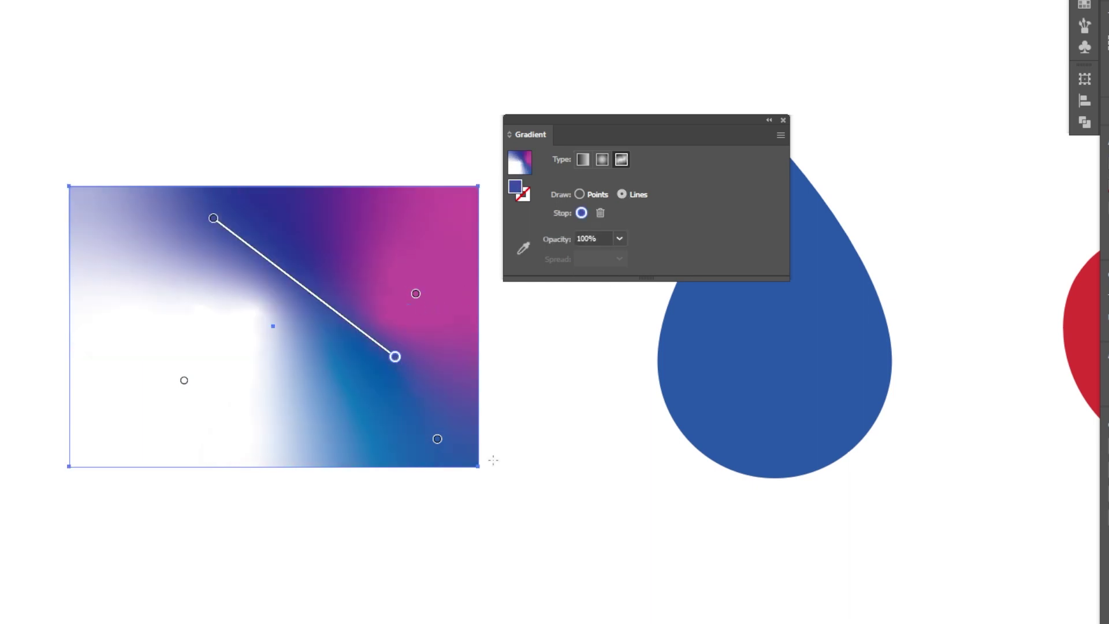
click(269, 440)
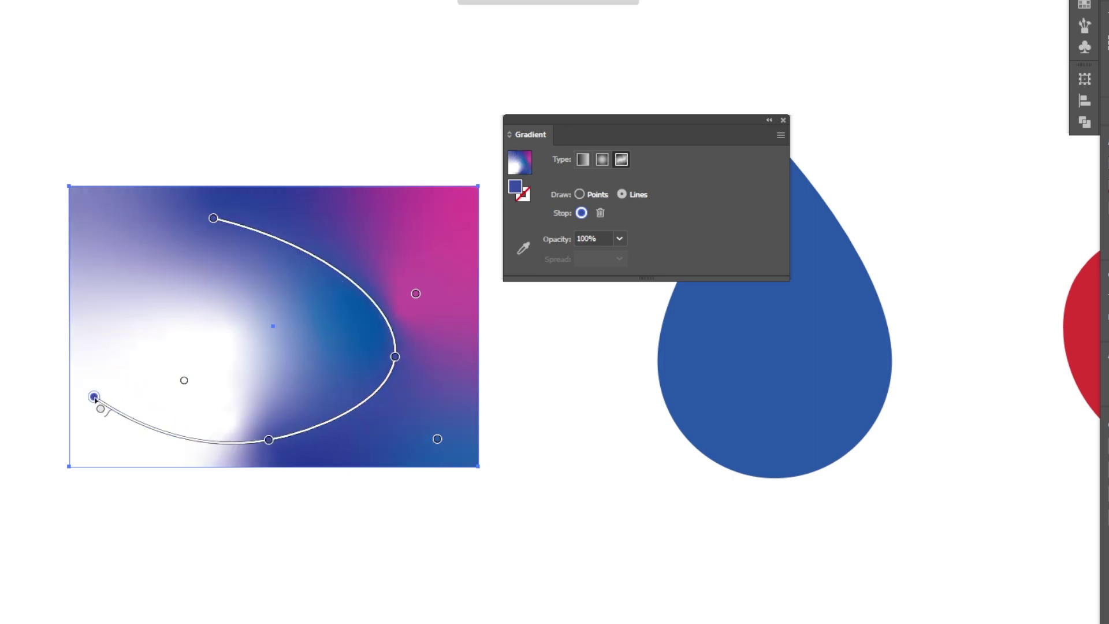
click(94, 397)
click(211, 219)
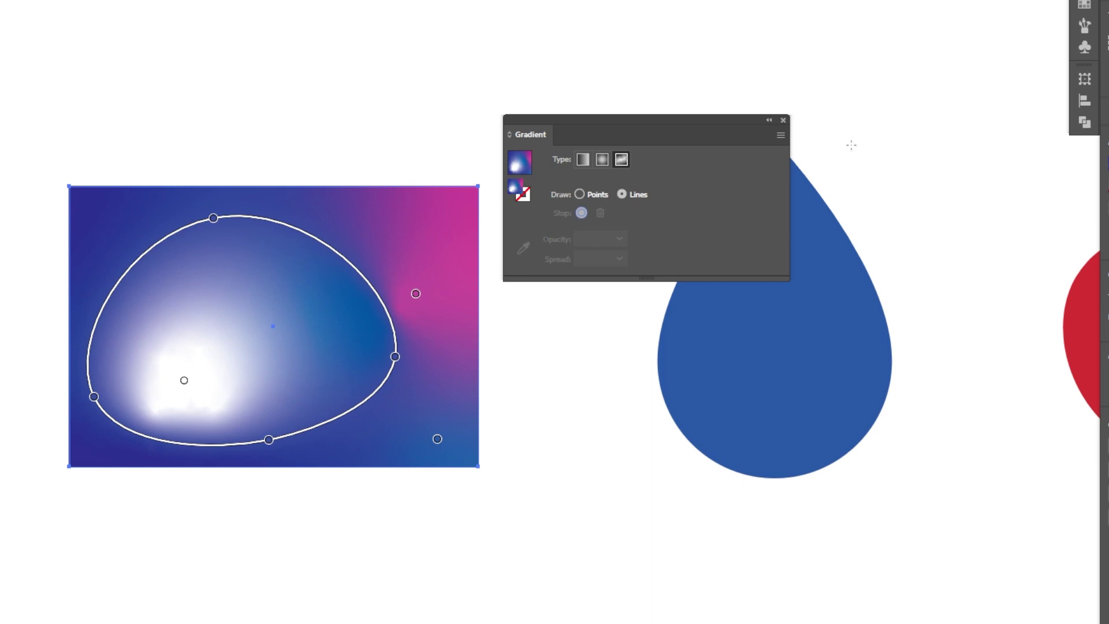
click(783, 120)
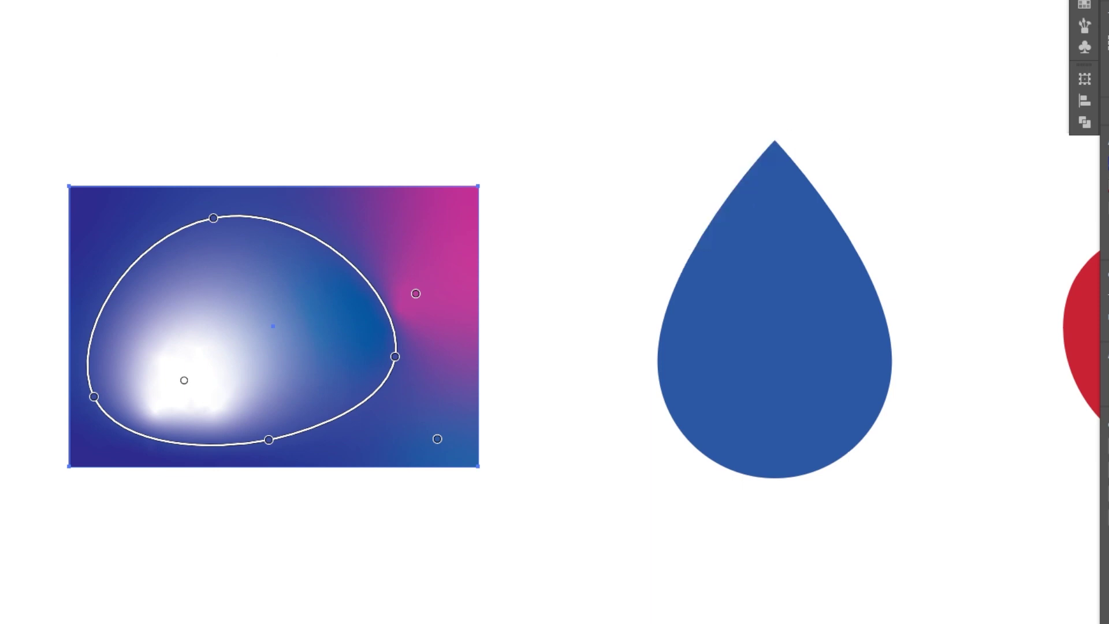
- Apply the white-to-blue radial gradient to the blue drop and shift its white origin slightly up and left of centre
key(v)
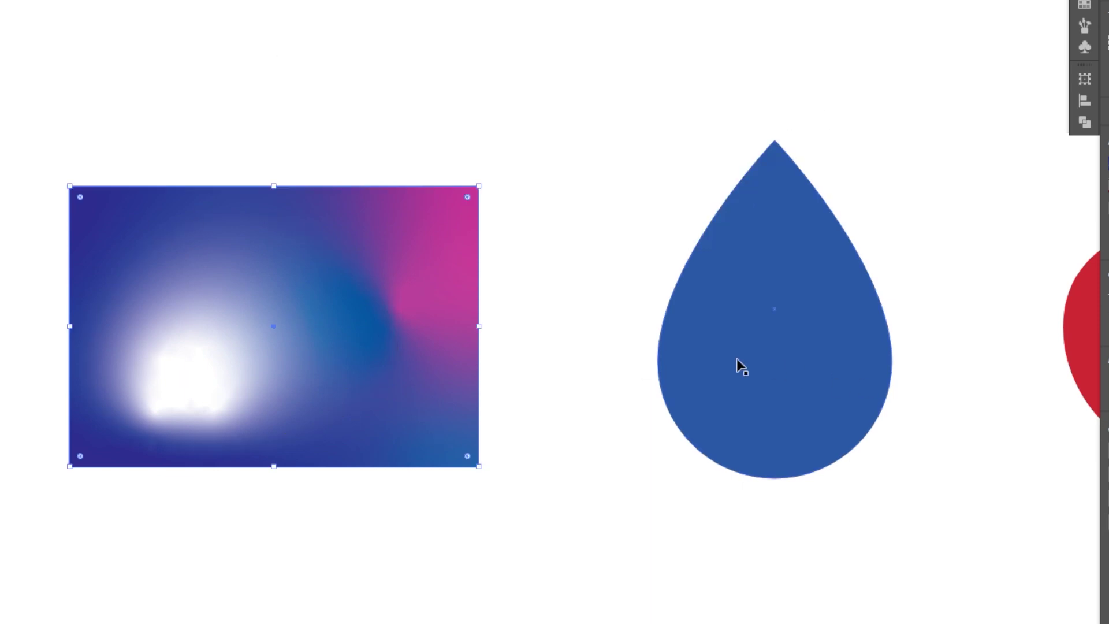
drag(753, 317, 411, 329)
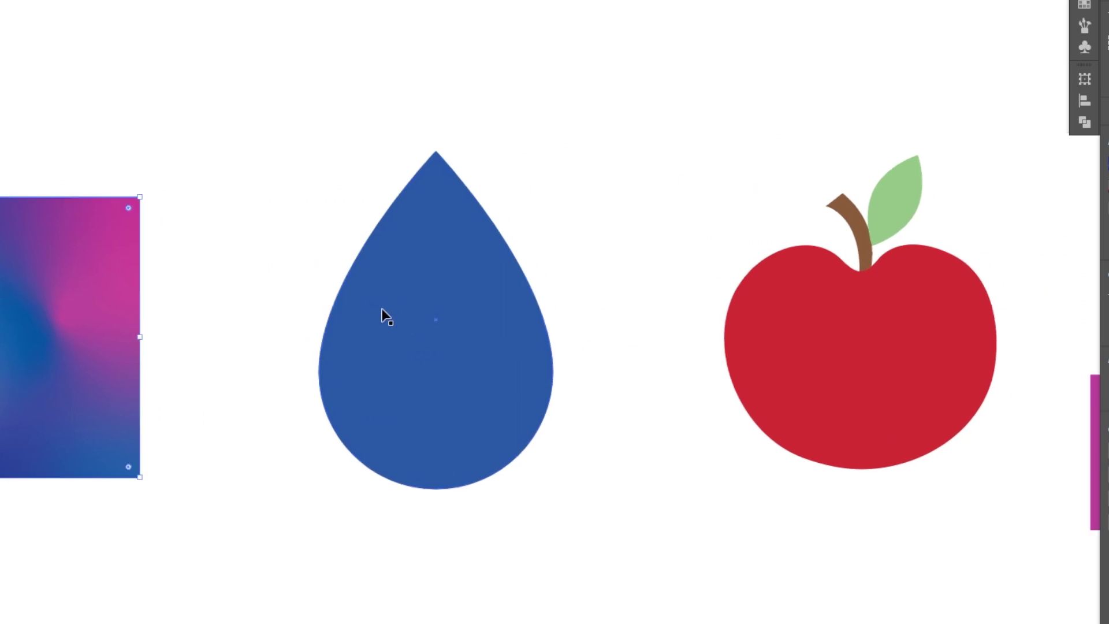
click(436, 342)
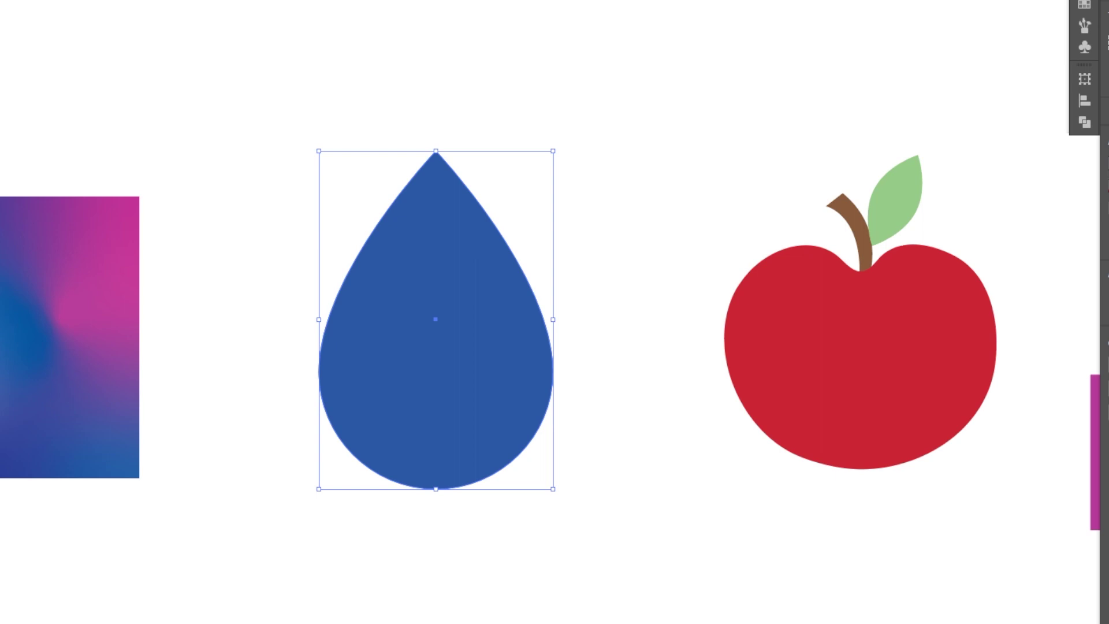
key(g)
click(404, 304)
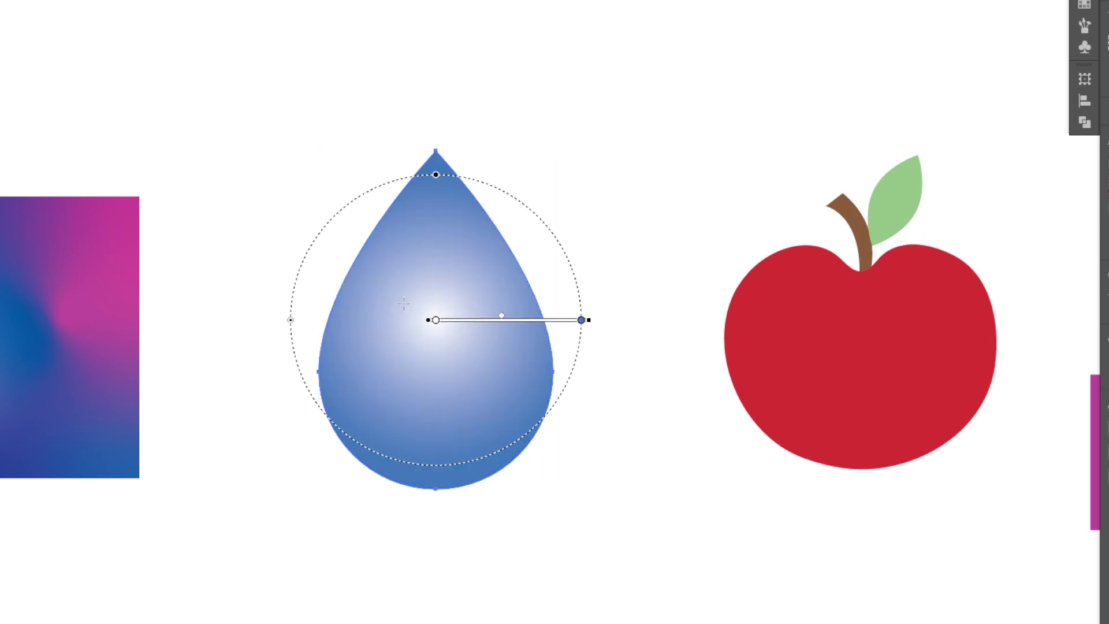
click(403, 304)
mouse_move(412, 308)
mouse_down()
mouse_move(420, 349)
mouse_move(402, 332)
mouse_up()
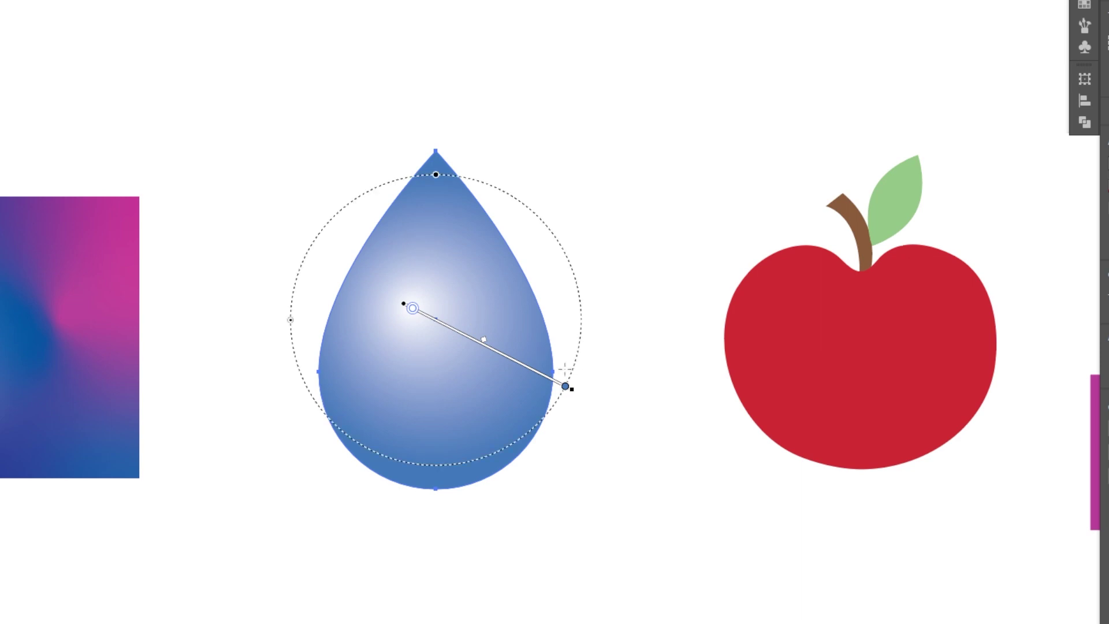
- Redraw the drop's radial gradient several times, placing the white highlight in its lower part and near its tip
drag(565, 369, 573, 402)
key(ctrl+z)
drag(437, 414, 525, 515)
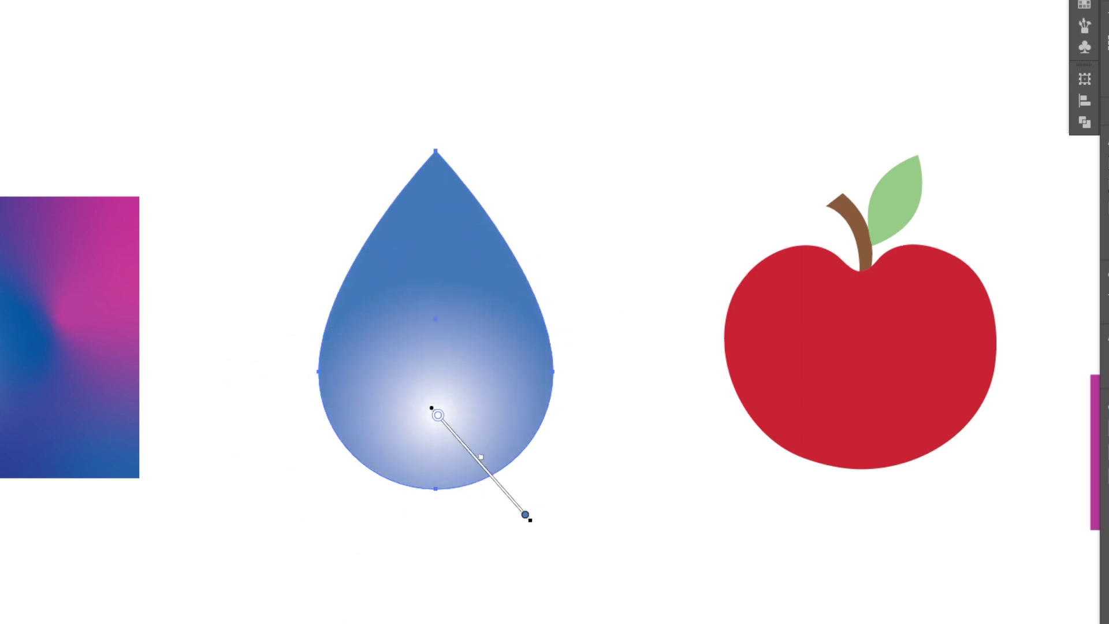
key(v)
click(143, 87)
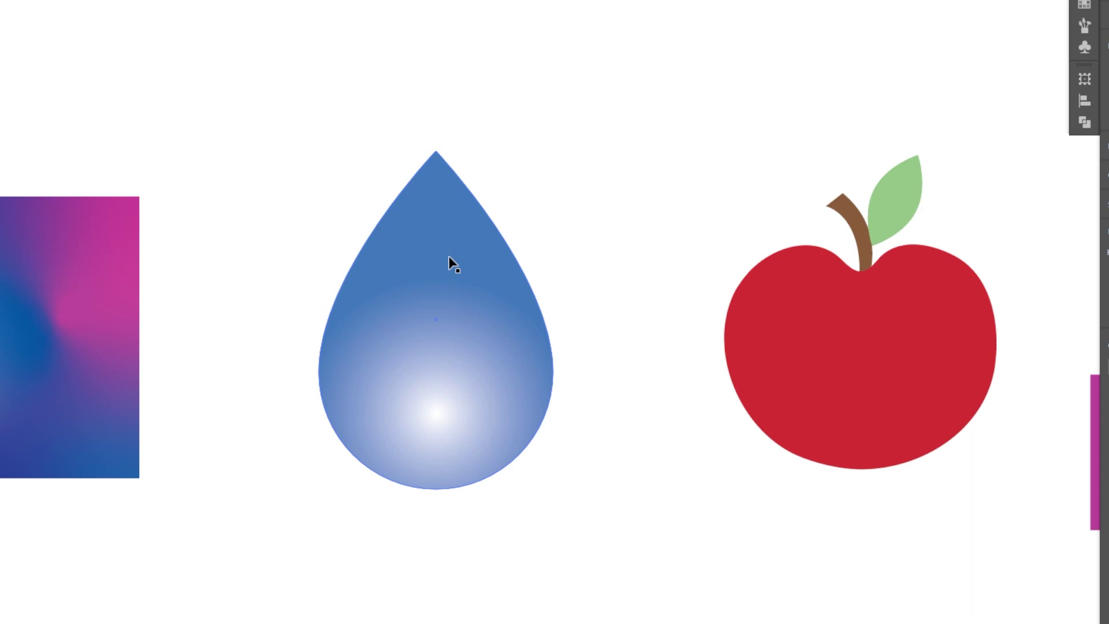
drag(424, 216, 505, 310)
key(v)
key(g)
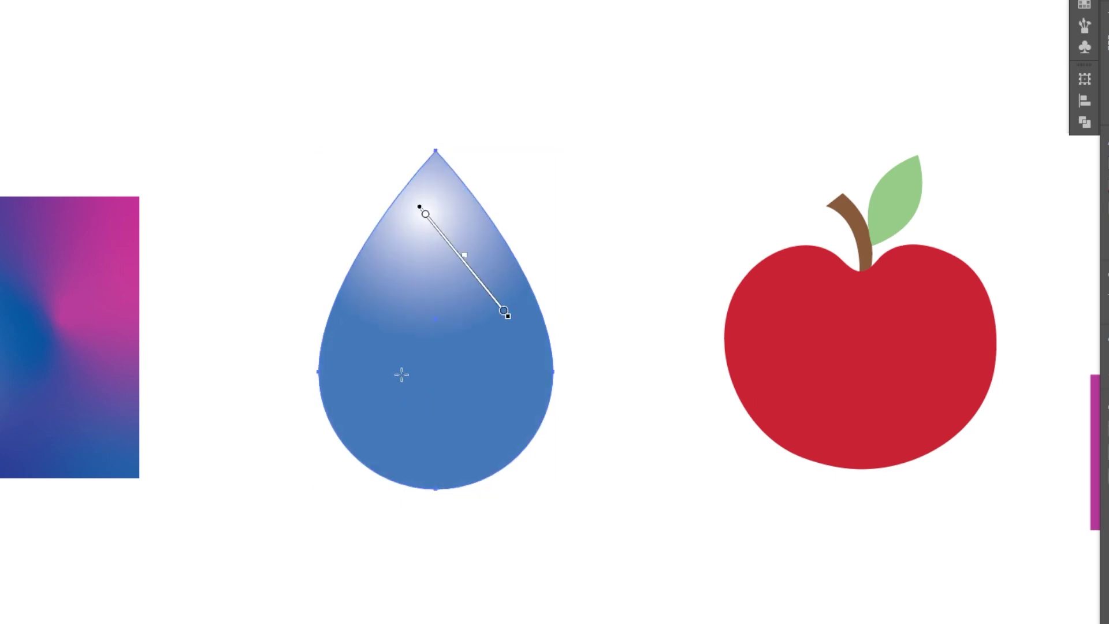
drag(428, 400, 515, 502)
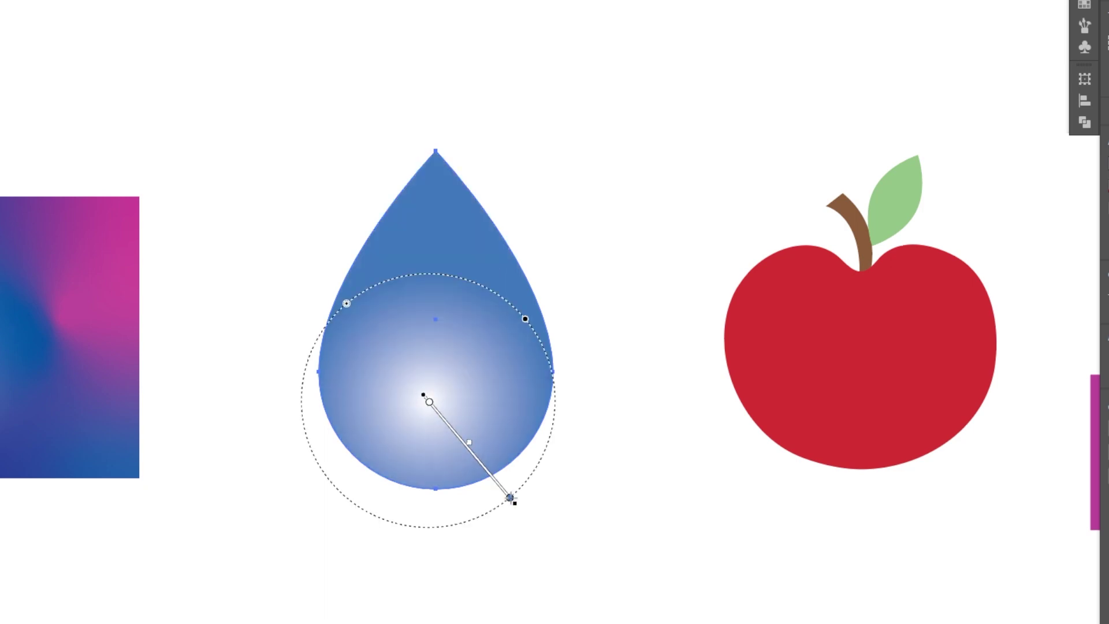
drag(433, 224, 605, 411)
- Undo all the gradient changes on the drop, back to its flat blue fill
key(ctrl+z)
key(ctrl+z)
key(ctrl+z)
key(ctrl+z)
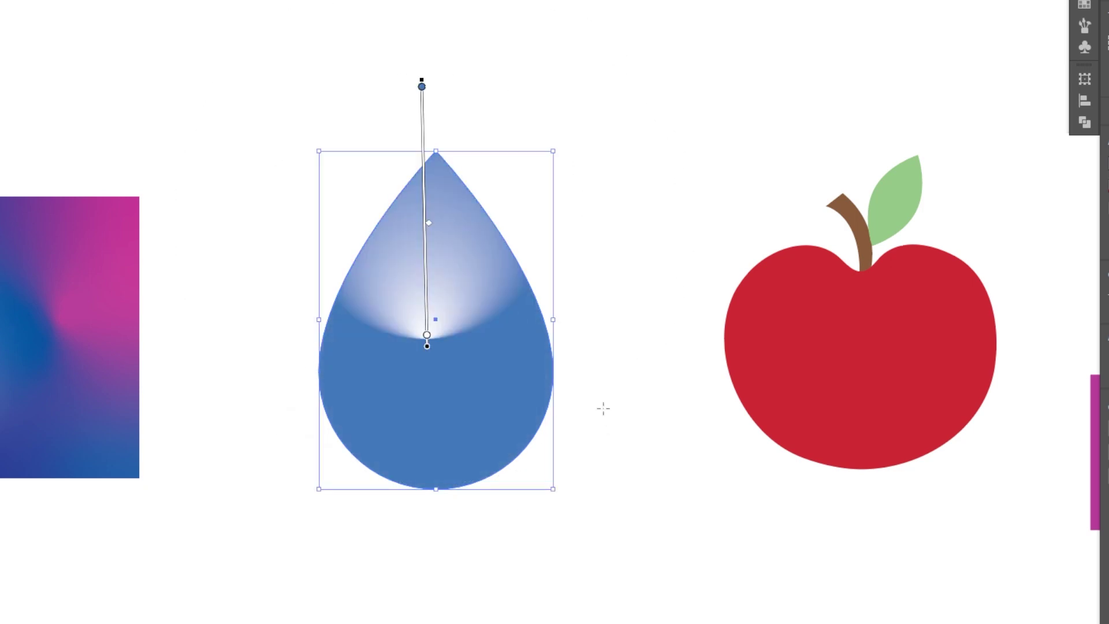
key(ctrl+z)
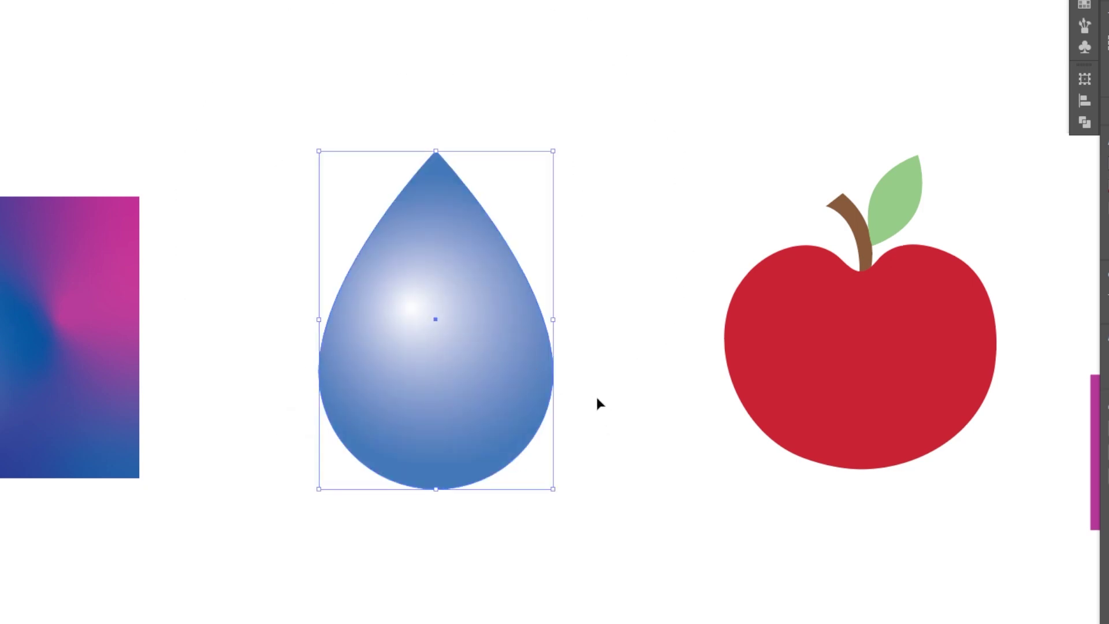
key(g)
key(ctrl+z)
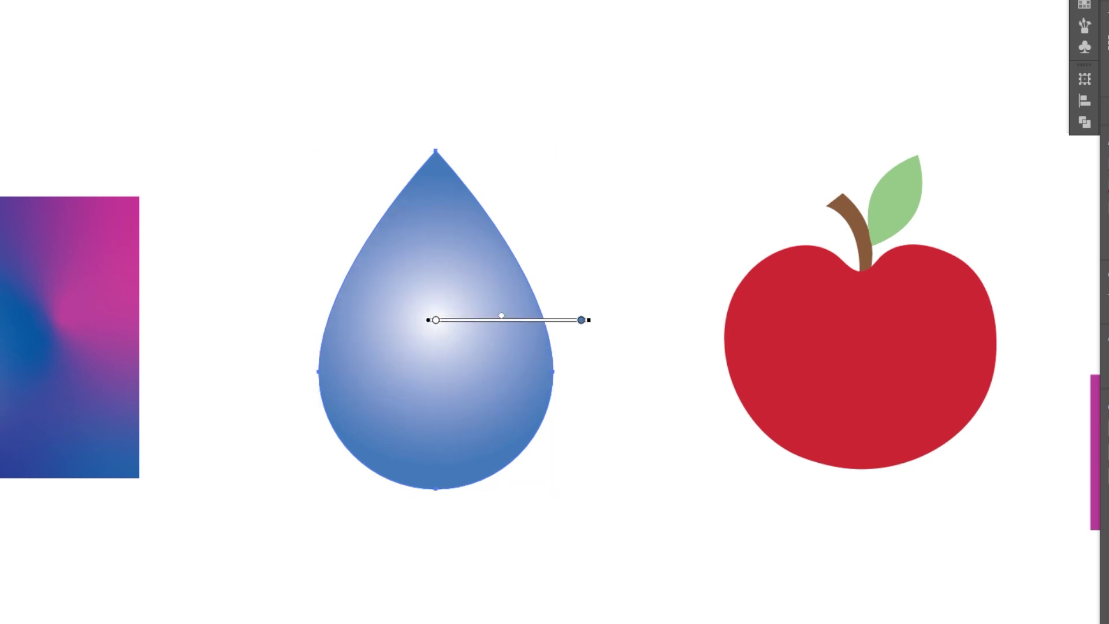
key(ctrl+z)
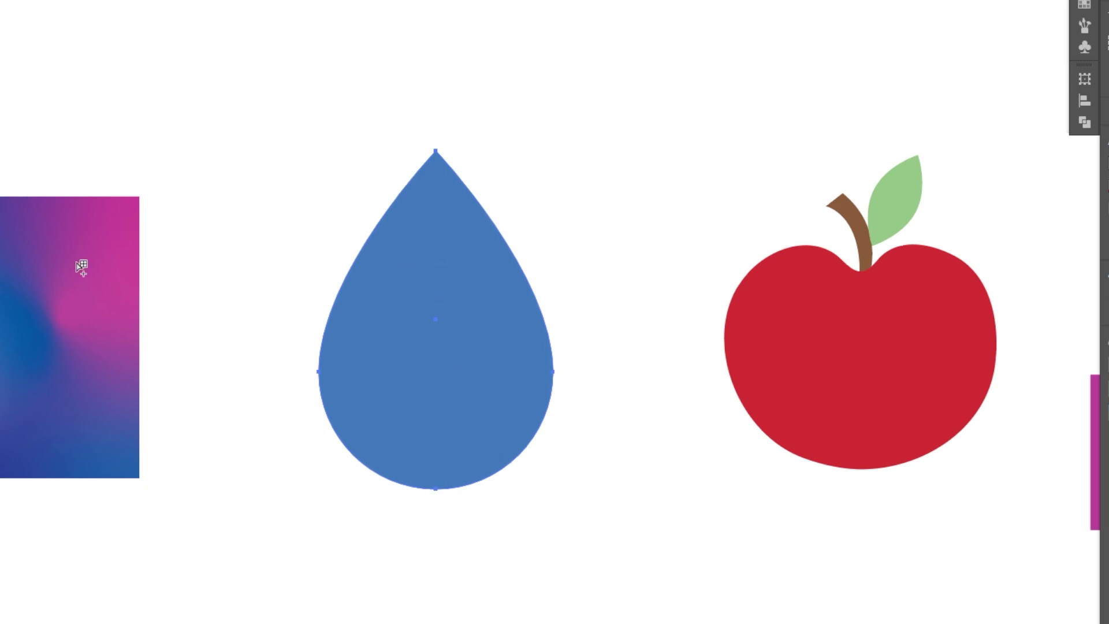
- Add gradient mesh points along the drop's vertical centre line, one in the upper part and one in the lower part
click(436, 262)
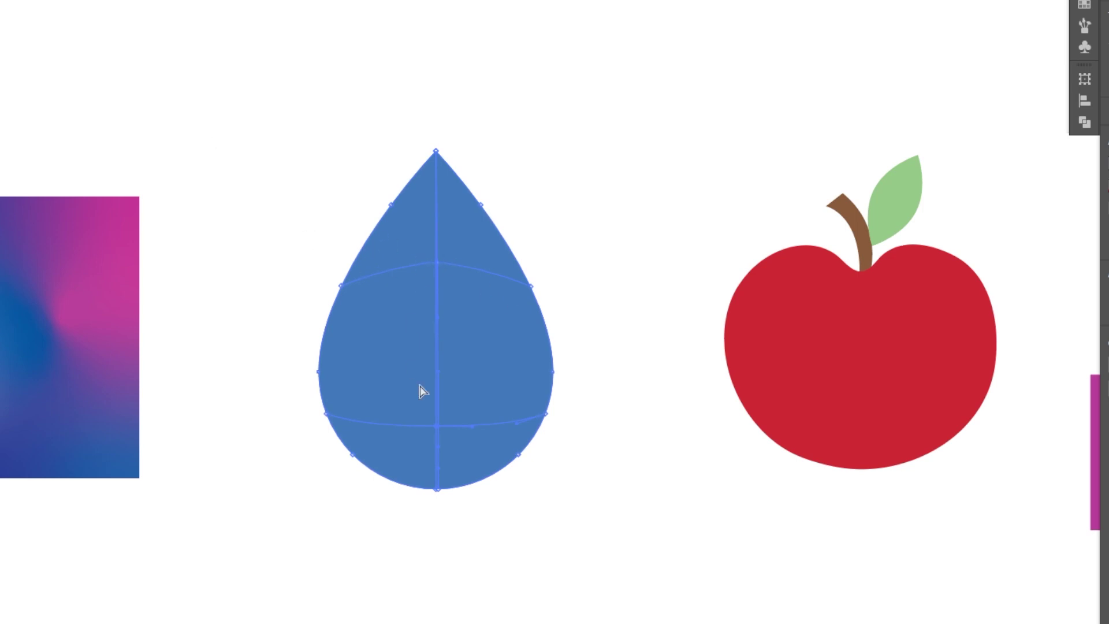
drag(409, 385, 455, 427)
key(ctrl+z)
- Try recolouring the drop's lower central mesh point dark blue 224D7C, and undo the change
key(a)
double_click(1108, 165)
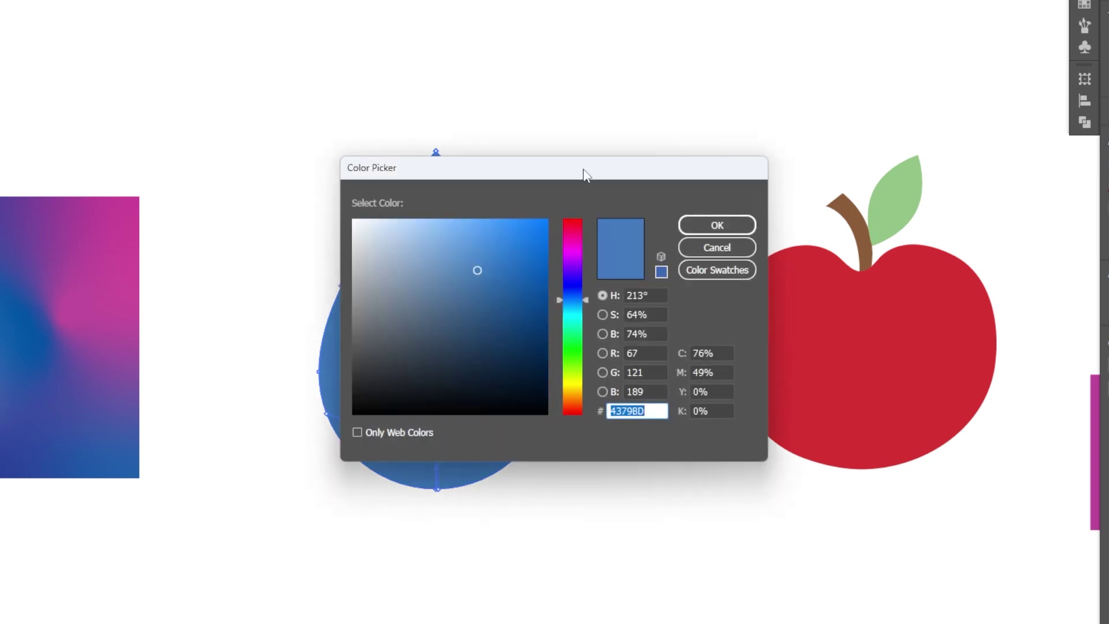
drag(584, 173, 826, 0)
drag(731, 104, 736, 131)
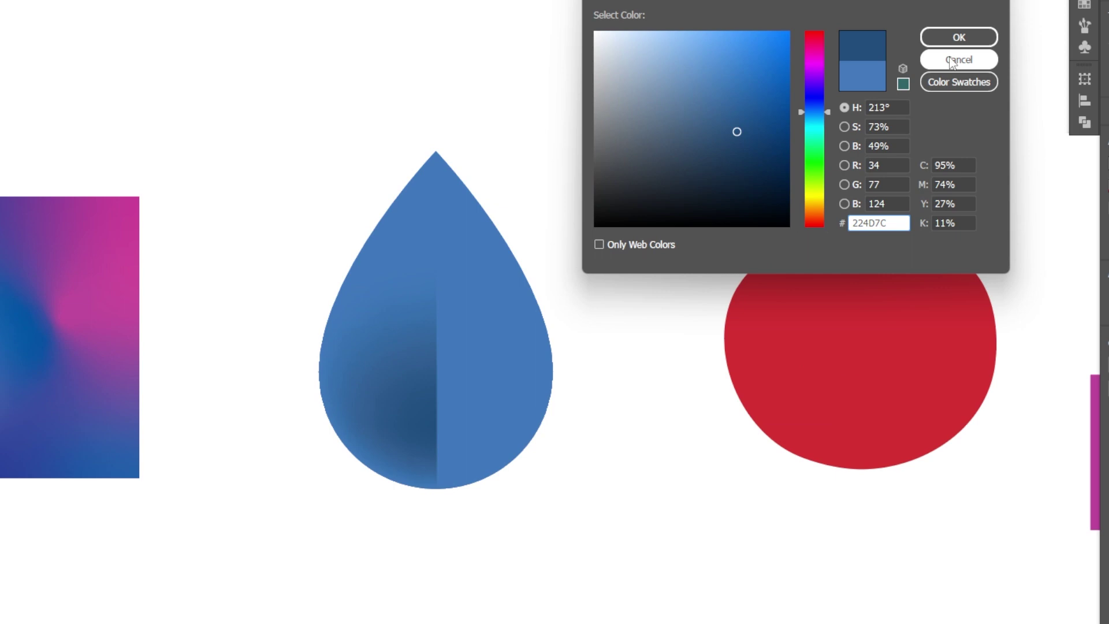
click(953, 37)
key(ctrl+z)
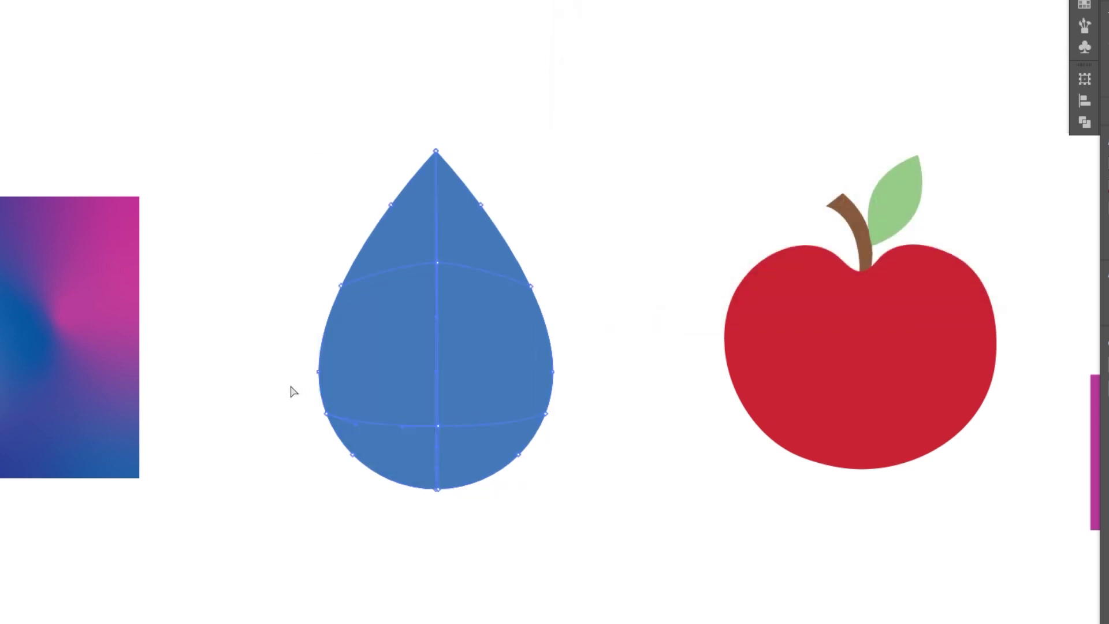
- Select all mesh points in the drop's lower part and recolour them dark navy with hex value 07213D
drag(291, 386, 607, 548)
double_click(2, 86)
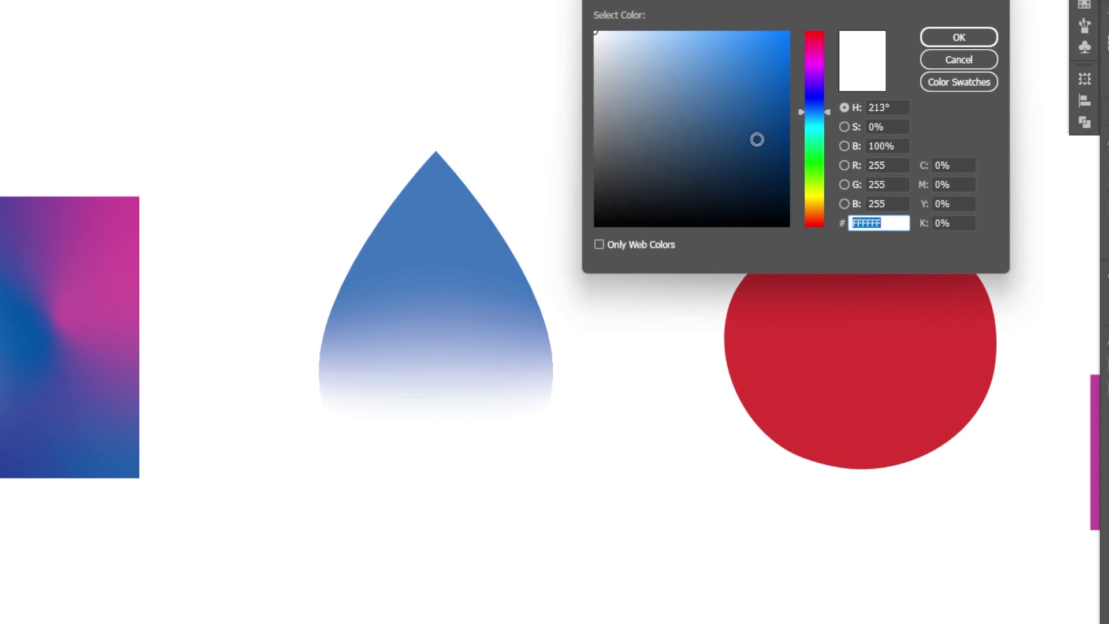
drag(756, 139, 766, 181)
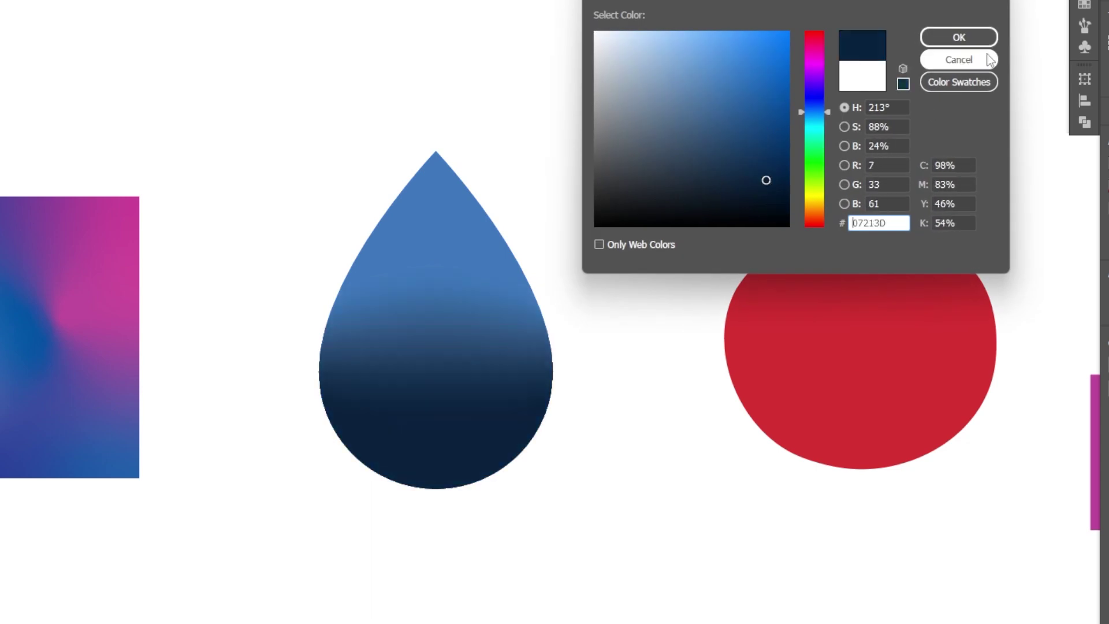
click(959, 36)
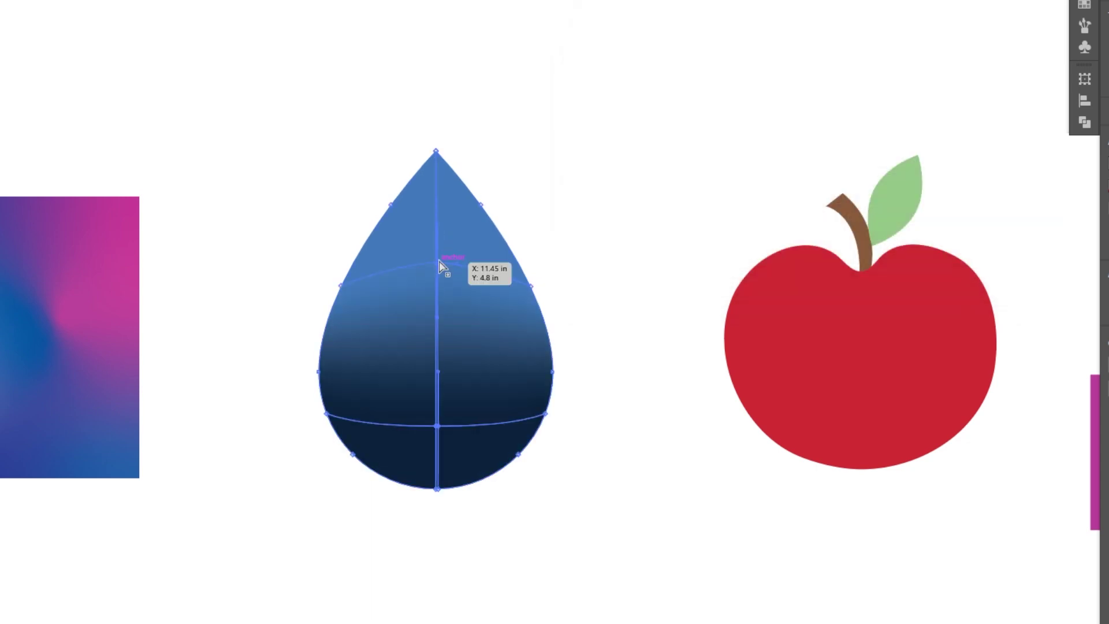
- Add mesh points on the drop's upper horizontal mesh line, one on each side of the centre line
click(1, 220)
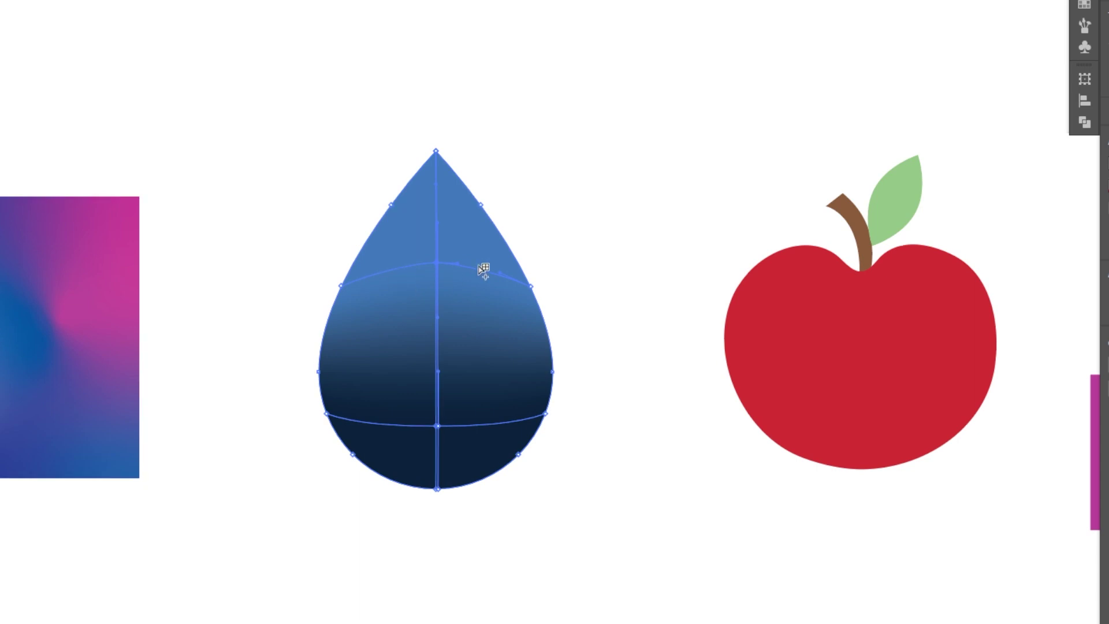
click(494, 275)
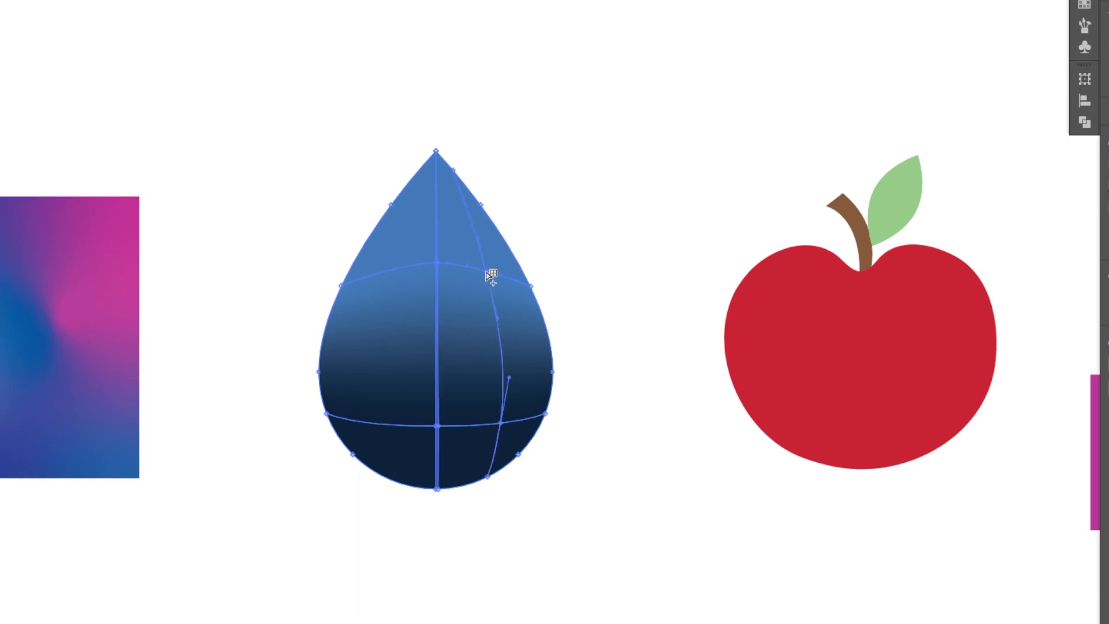
click(386, 269)
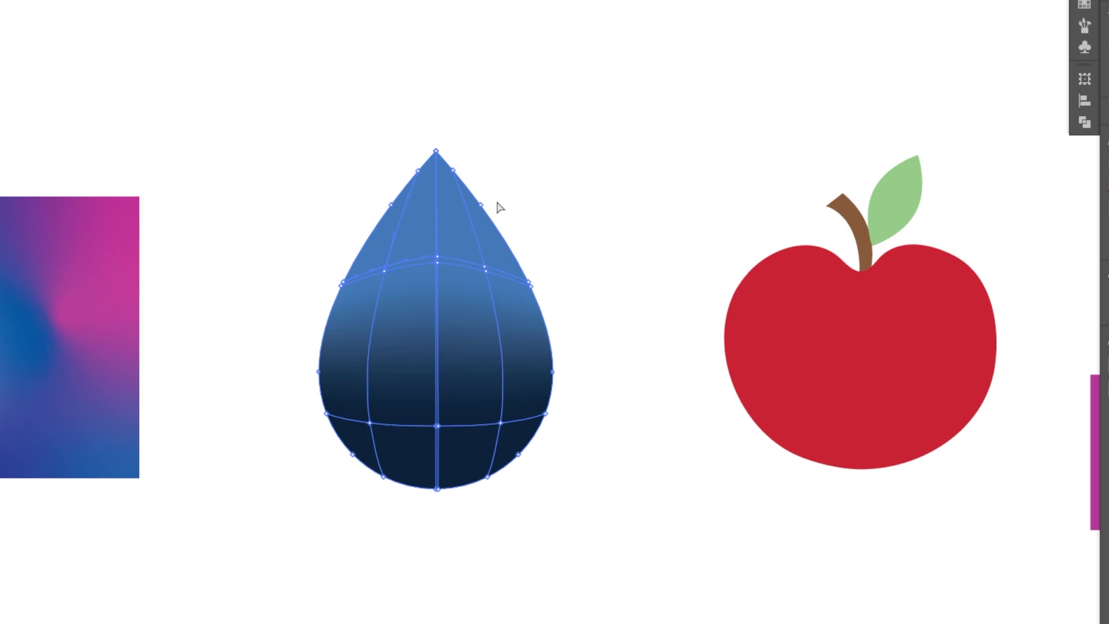
- Recolour the new mesh points on the upper right of the drop white (FFFFFF) as a highlight
drag(551, 214, 484, 282)
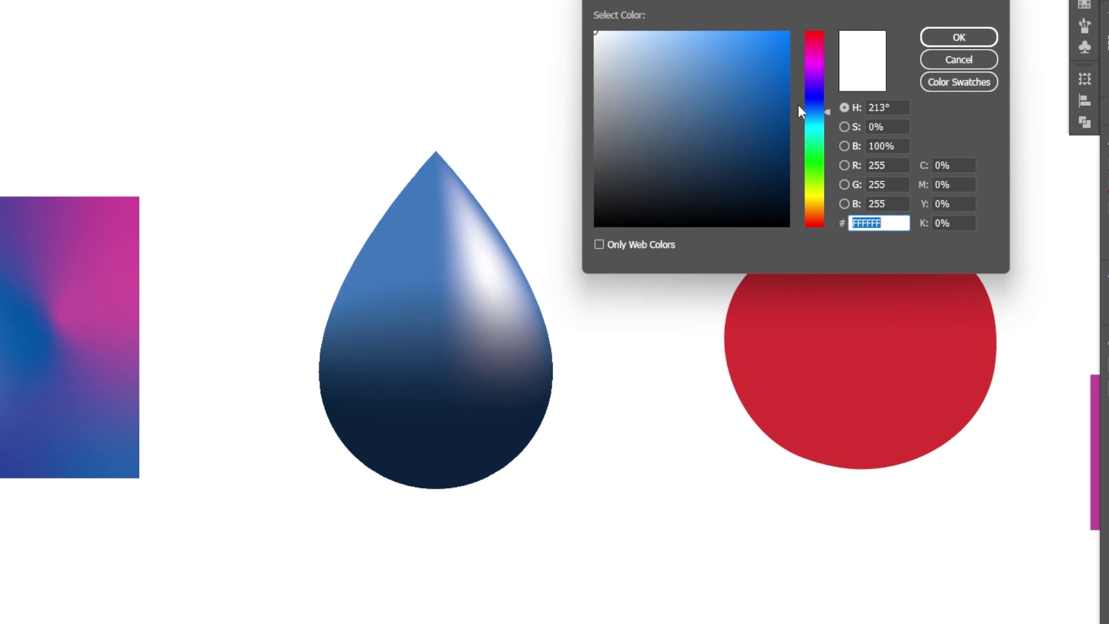
mouse_move(800, 110)
mouse_down()
mouse_move(800, 143)
mouse_move(802, 117)
mouse_up()
click(958, 36)
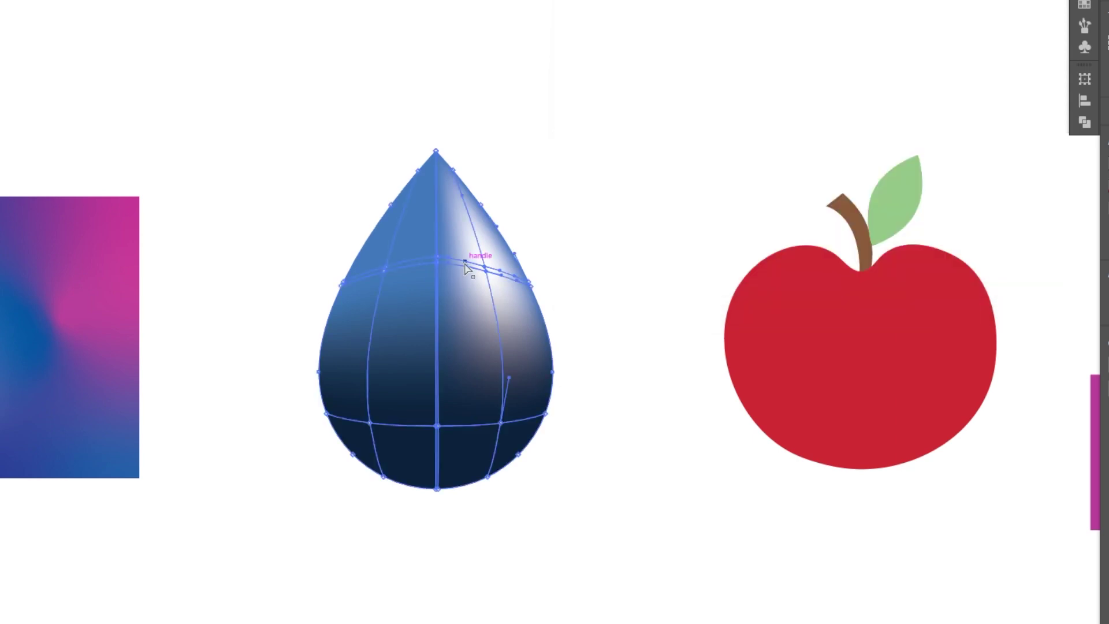
- Pull the lower-right mesh point's upper handle outward to reshape the highlight's mesh line, and deselect the drop
mouse_move(466, 265)
mouse_down()
mouse_move(453, 283)
mouse_move(467, 266)
mouse_up()
drag(508, 380, 530, 375)
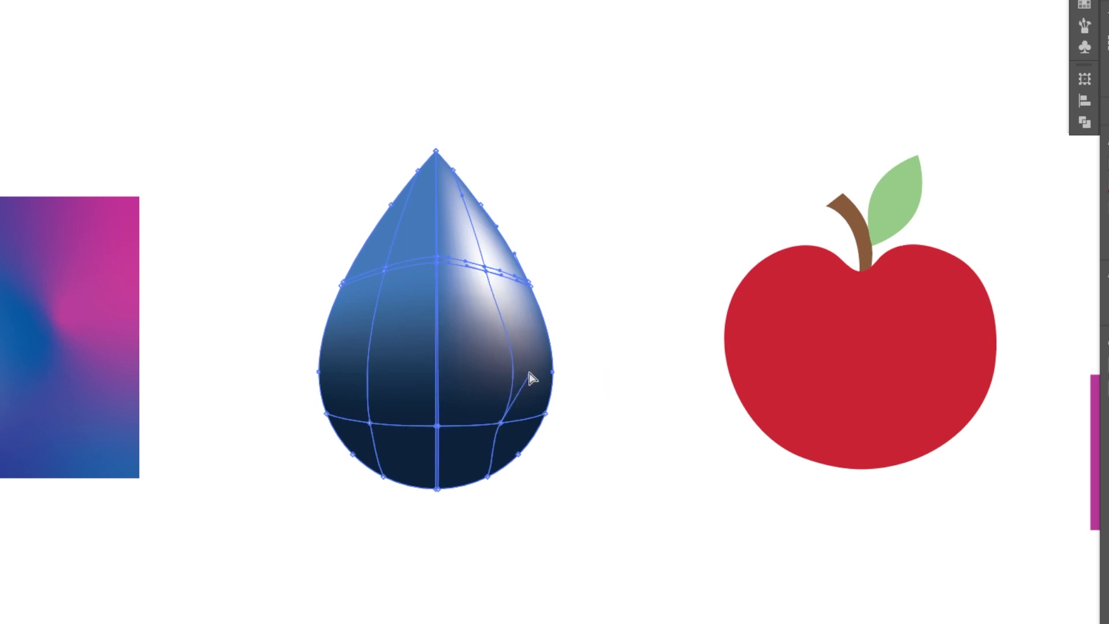
click(615, 263)
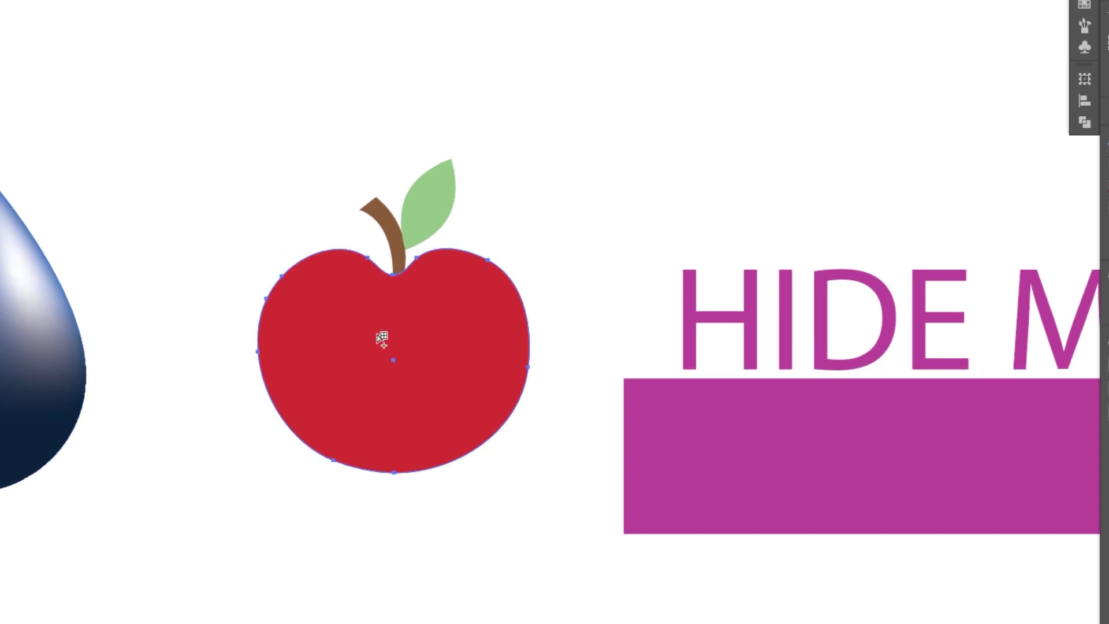
- Add gradient mesh points to the red apple, one in each of its two upper lobes
click(390, 358)
key(ctrl+z)
click(337, 275)
click(471, 273)
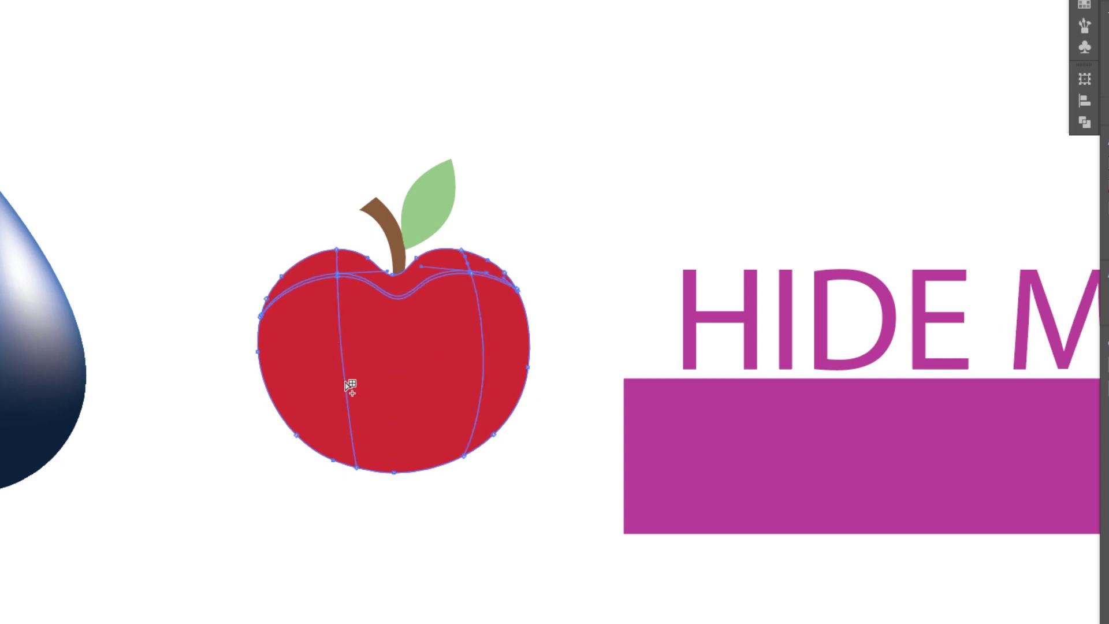
- Add two gradient mesh points in the lower half of the apple's left vertical mesh line
click(346, 381)
click(350, 428)
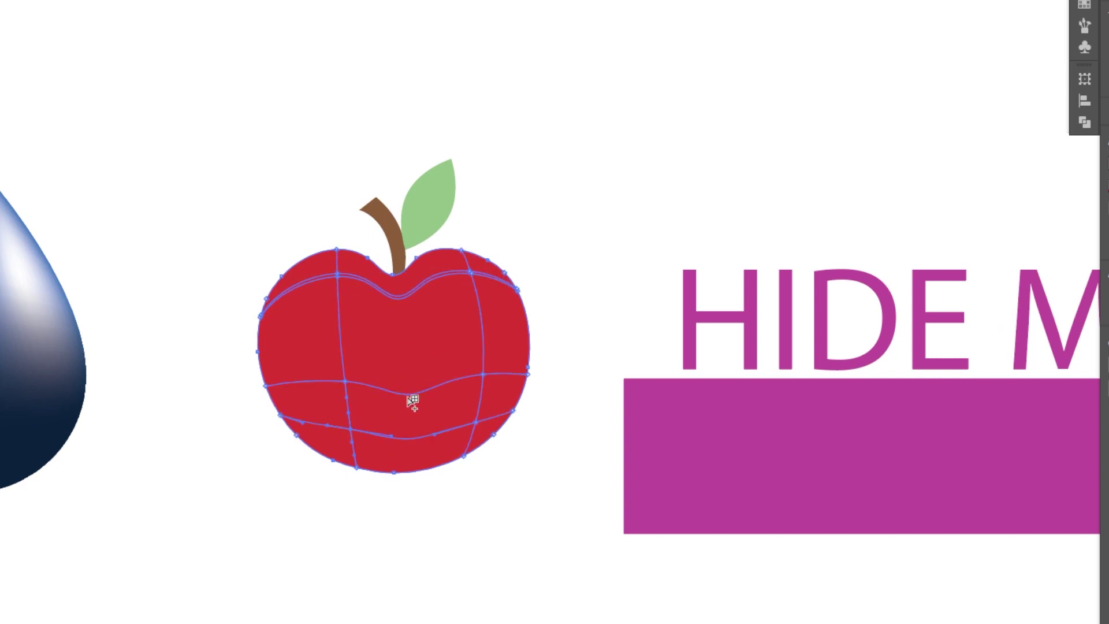
- Try adding a mesh point at the middle of the apple's upper newly added horizontal line, and undo it
click(408, 395)
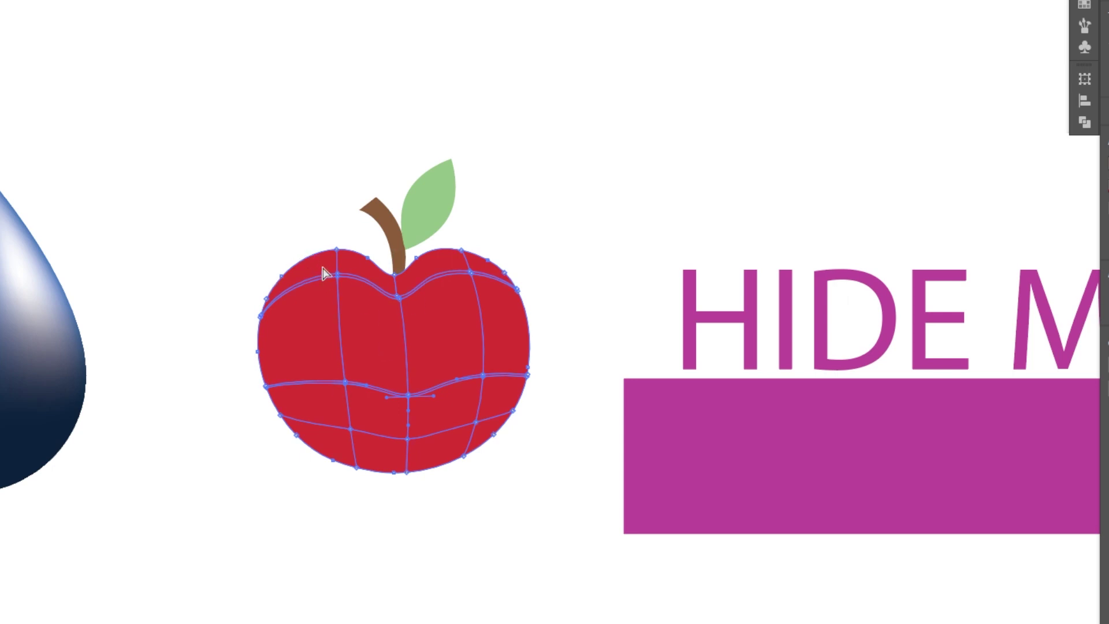
drag(322, 265, 343, 282)
key(ctrl+z)
key(ctrl+z)
mouse_move(292, 223)
mouse_down()
mouse_move(341, 267)
mouse_move(348, 298)
mouse_up()
click(697, 135)
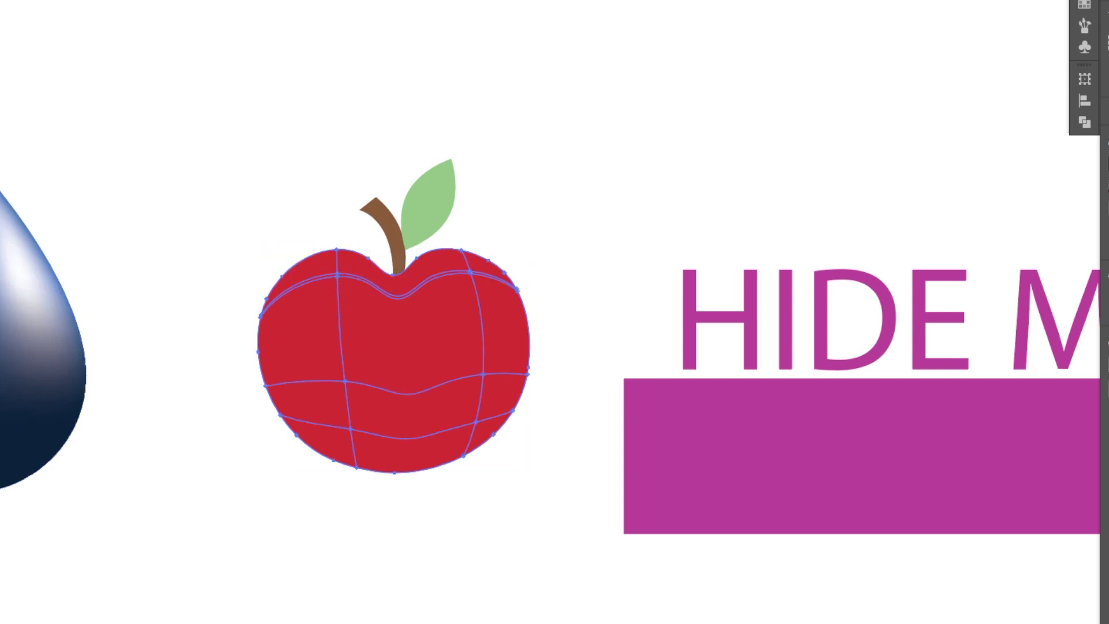
double_click(2, 292)
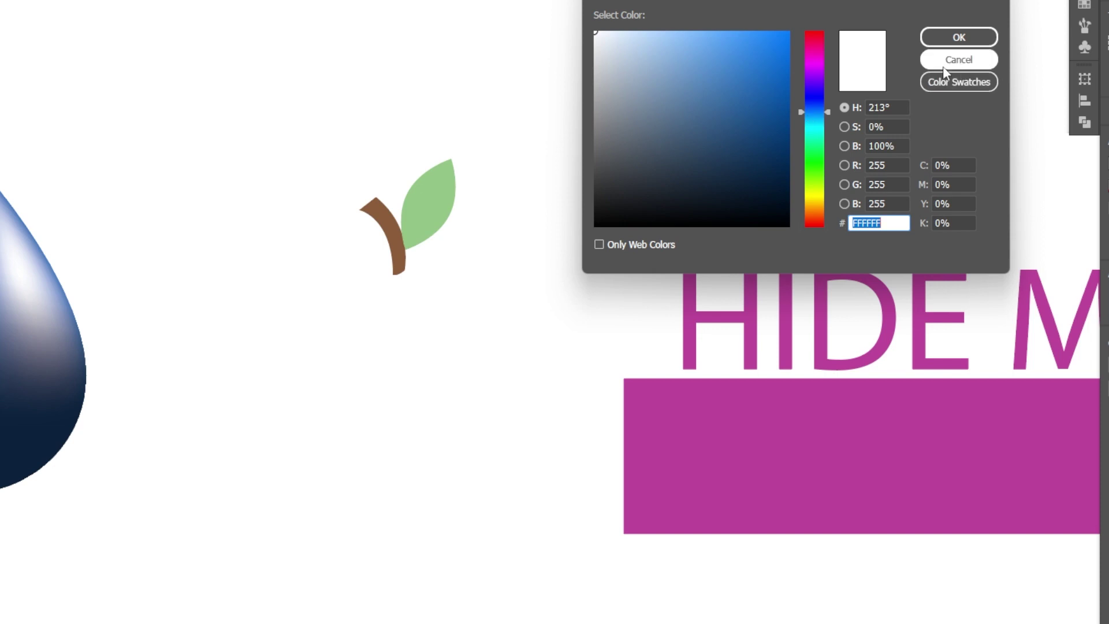
text(0F76E8)
click(959, 59)
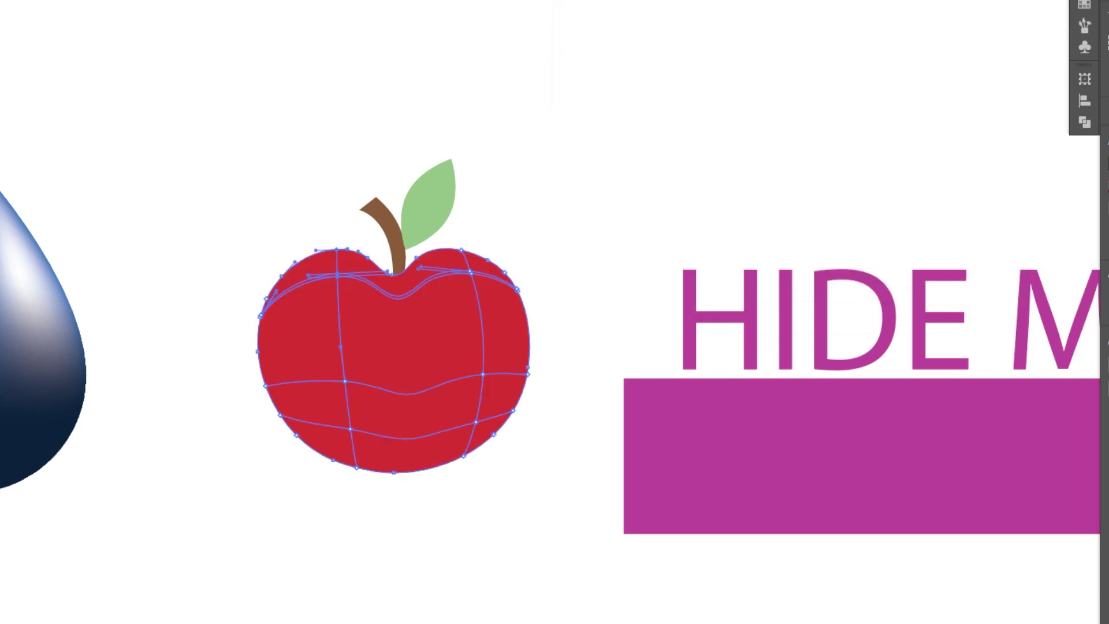
- Recolour the selected mesh points in the apple's upper-left lobe white (FFFFFF) as a highlight
double_click(1, 292)
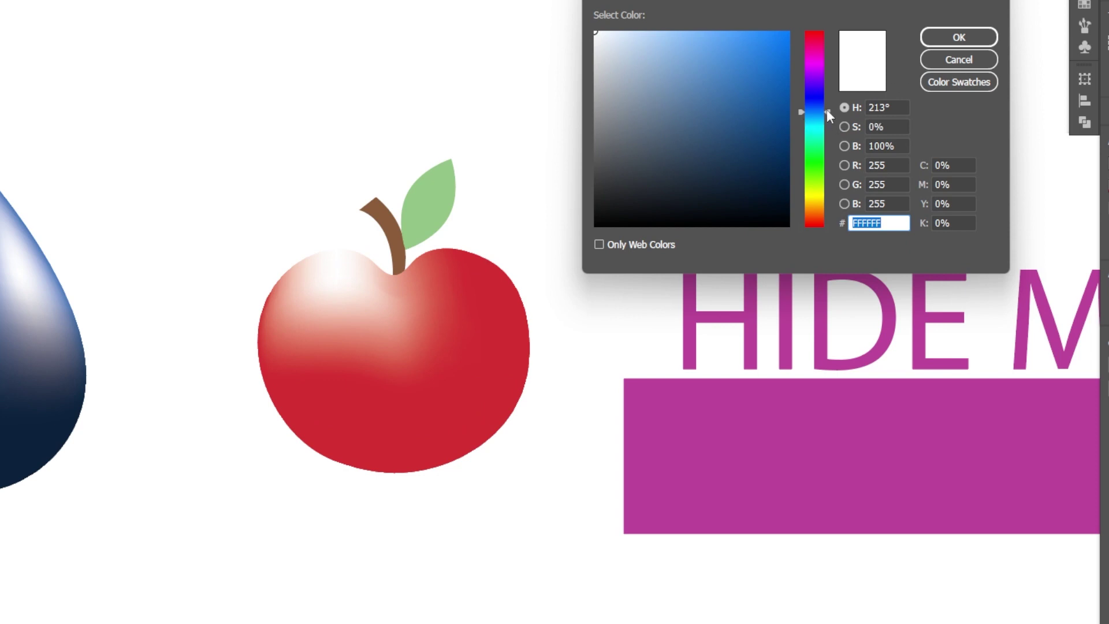
drag(826, 109, 826, 62)
click(940, 62)
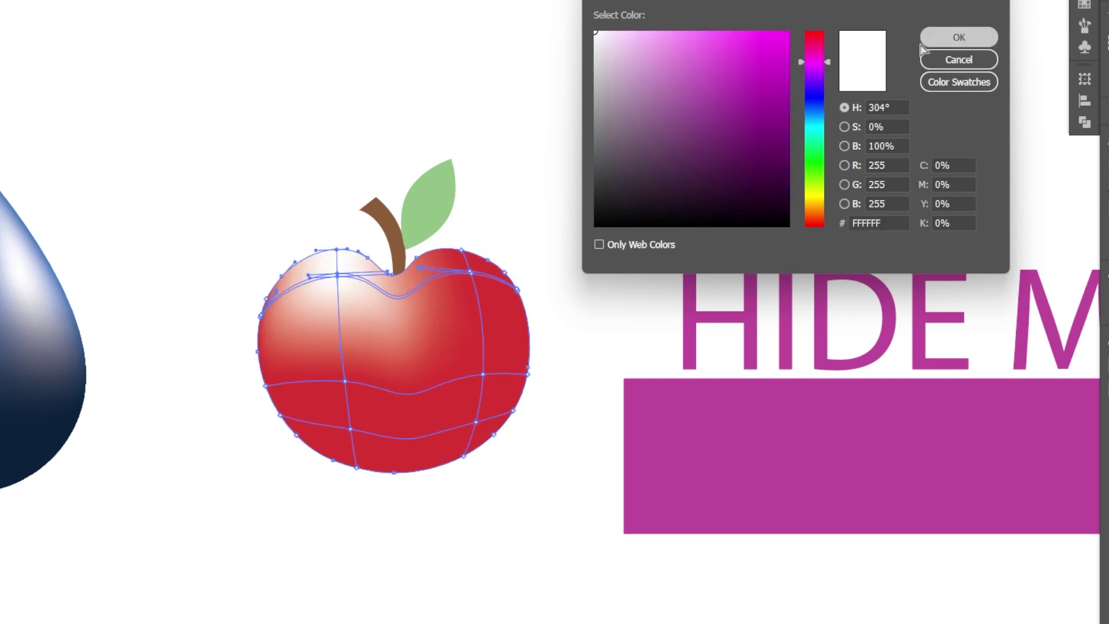
click(585, 220)
drag(540, 287, 564, 292)
click(392, 380)
click(0, 0)
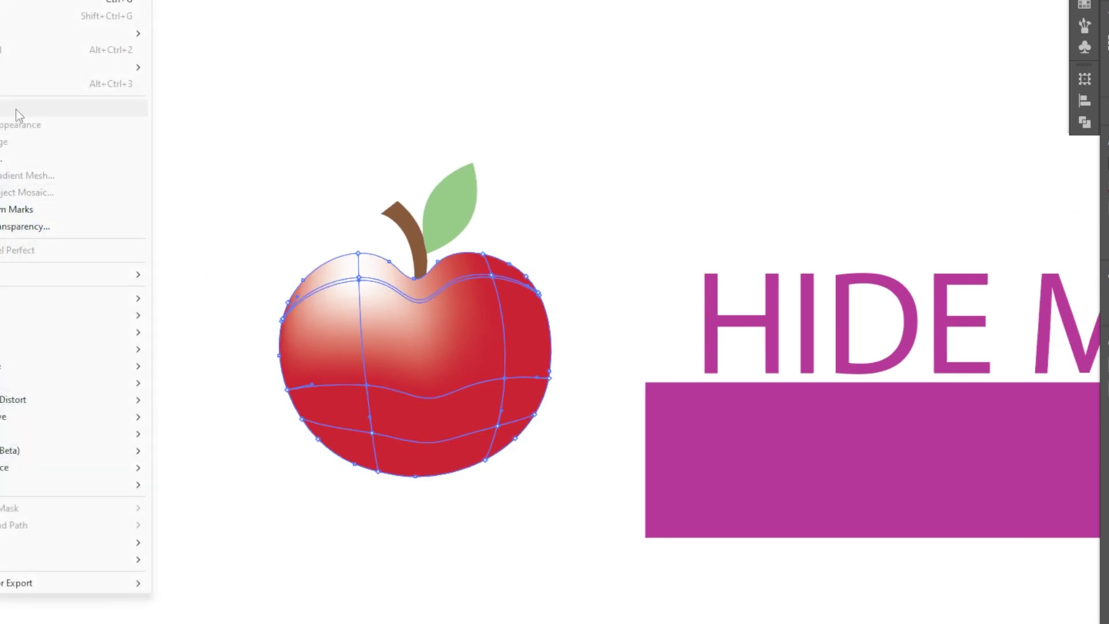
click(191, 214)
click(58, 260)
drag(86, 242, 198, 275)
click(404, 349)
- Fill the purple rectangle below the HIDE ME text with the white-to-blue radial gradient, shrinking its radius and rotating its axis
drag(471, 373, 301, 374)
drag(494, 176, 208, 152)
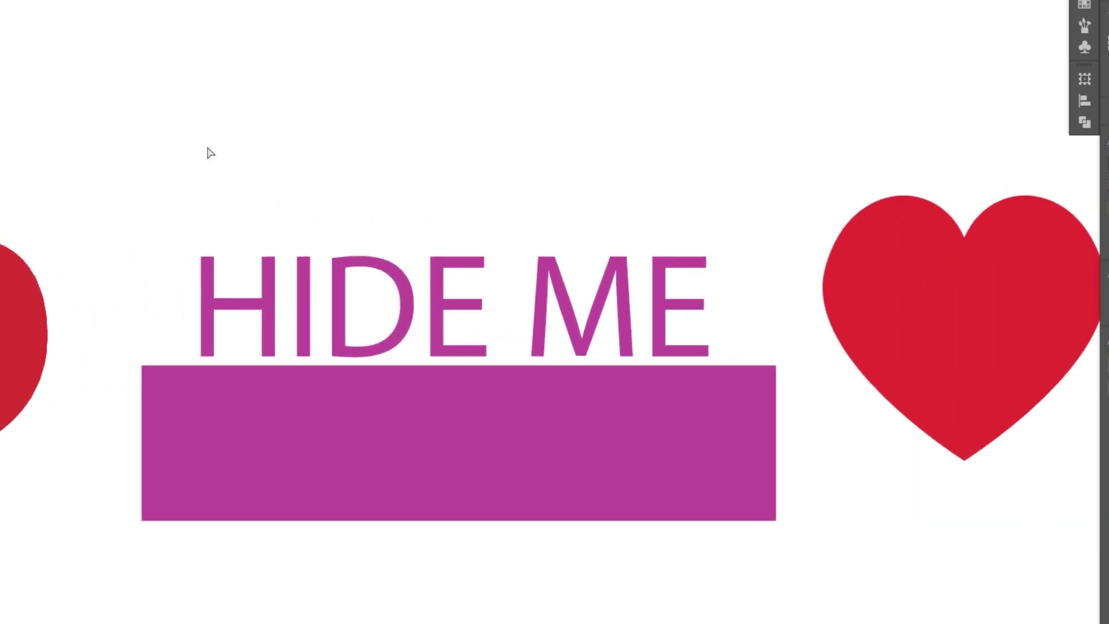
click(268, 437)
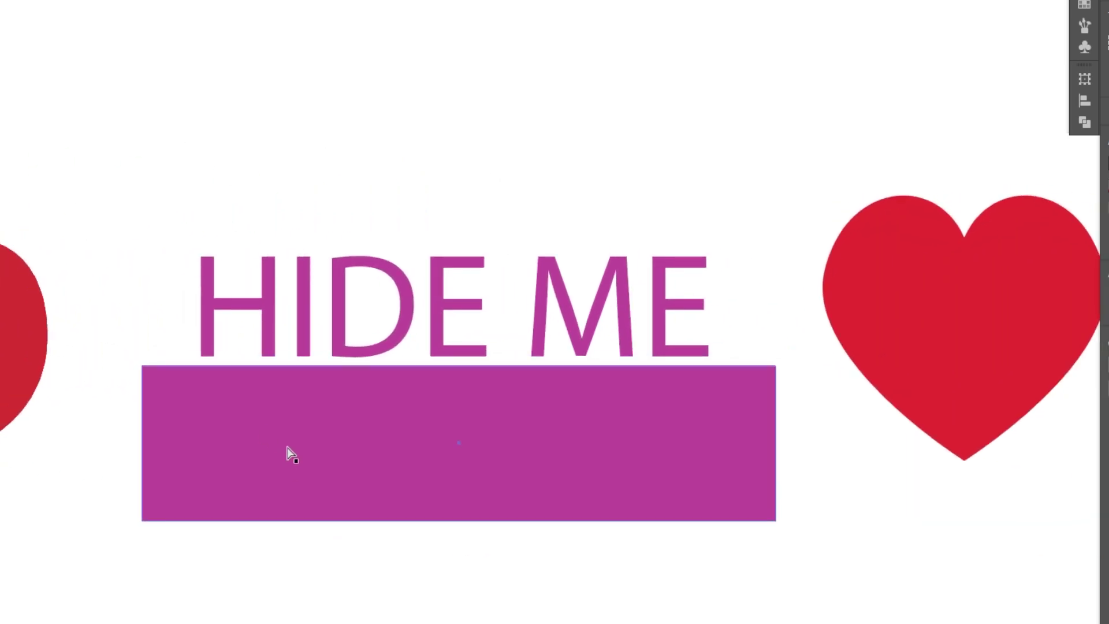
click(339, 442)
key(g)
click(448, 429)
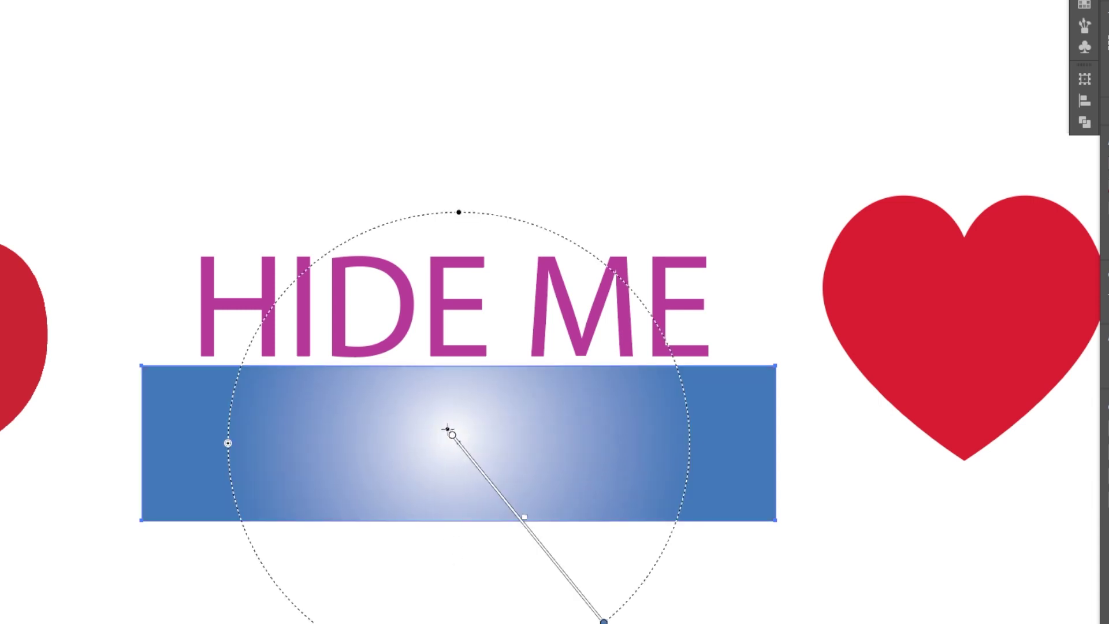
drag(604, 621, 570, 581)
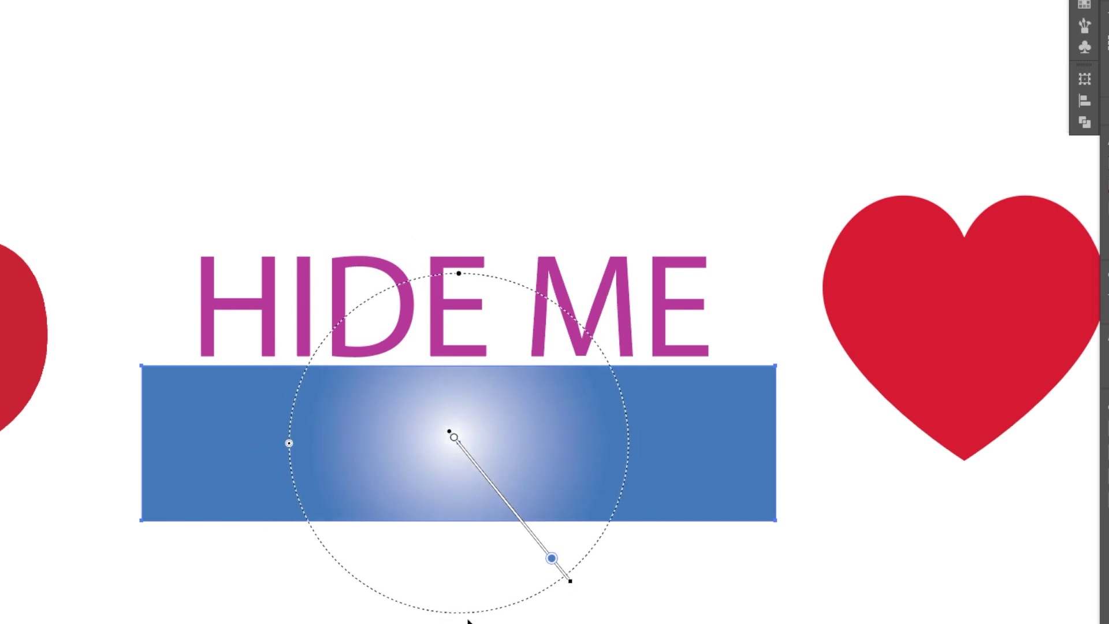
drag(487, 601, 377, 608)
- Change the rectangle's gradient to linear at 90°, with the blue stop at 100% location
key(ctrl+F9)
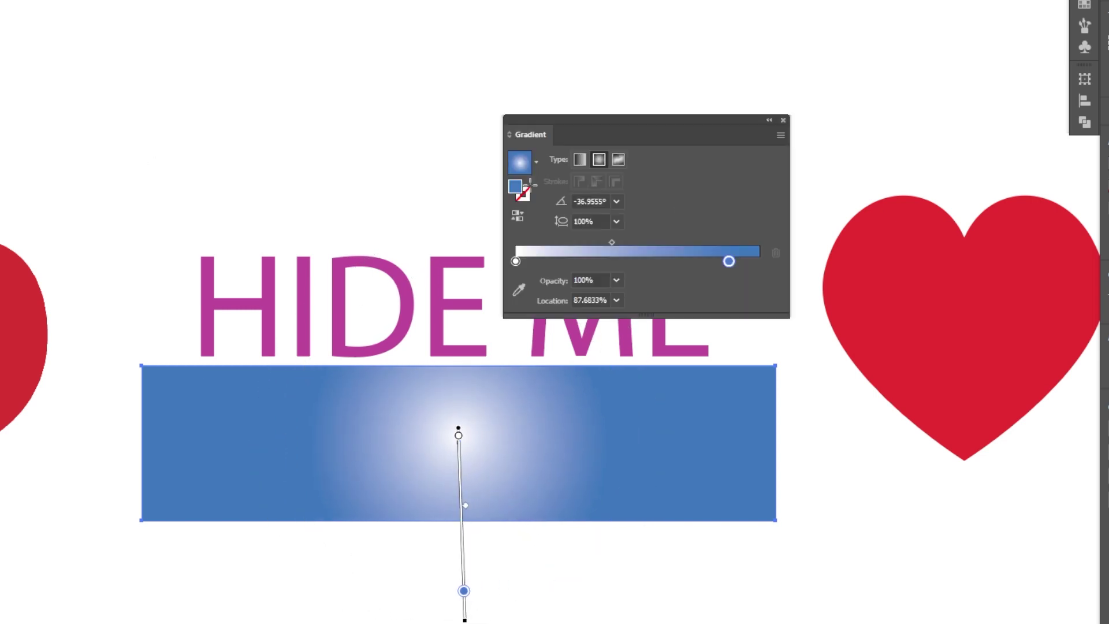
click(579, 159)
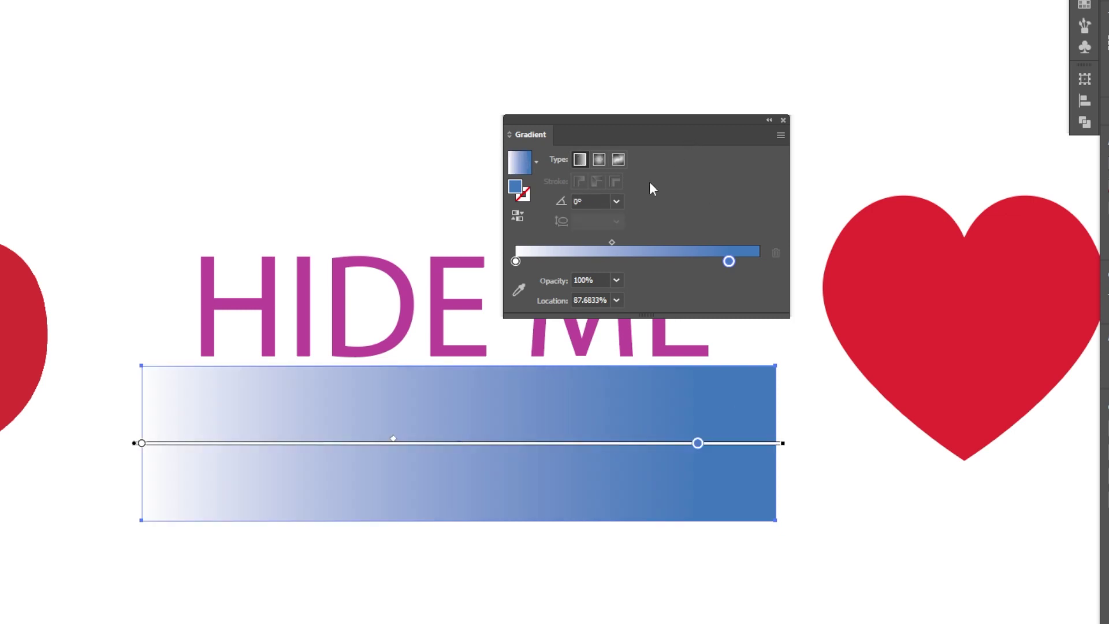
click(617, 202)
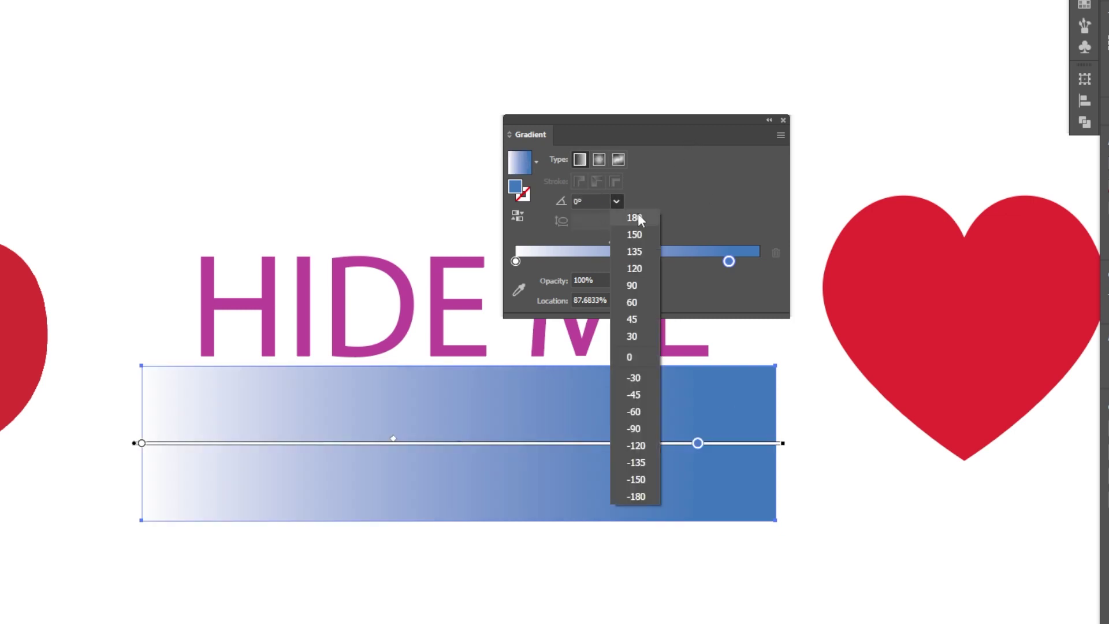
click(643, 286)
drag(729, 261, 774, 265)
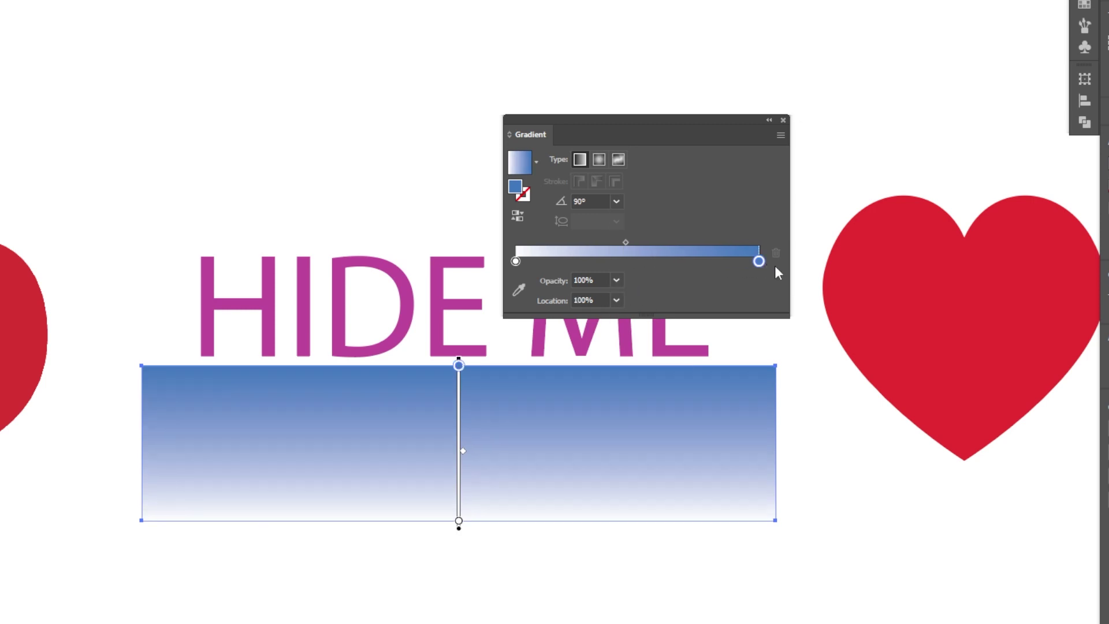
- Recolour the gradient's blue stop black and set the white stop's opacity to 0%
double_click(759, 262)
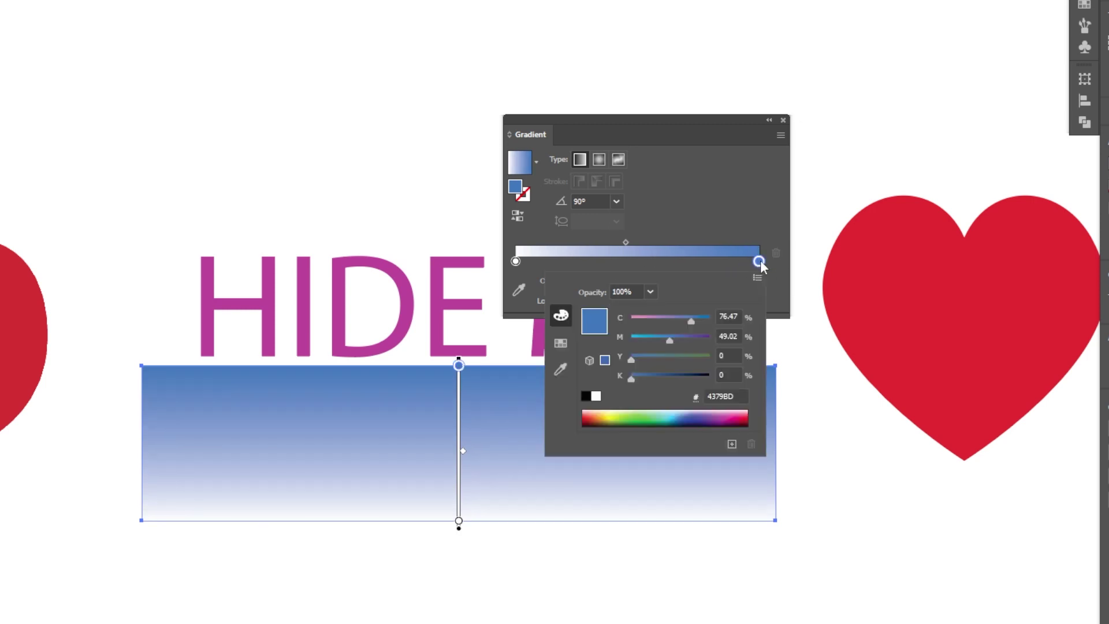
click(586, 396)
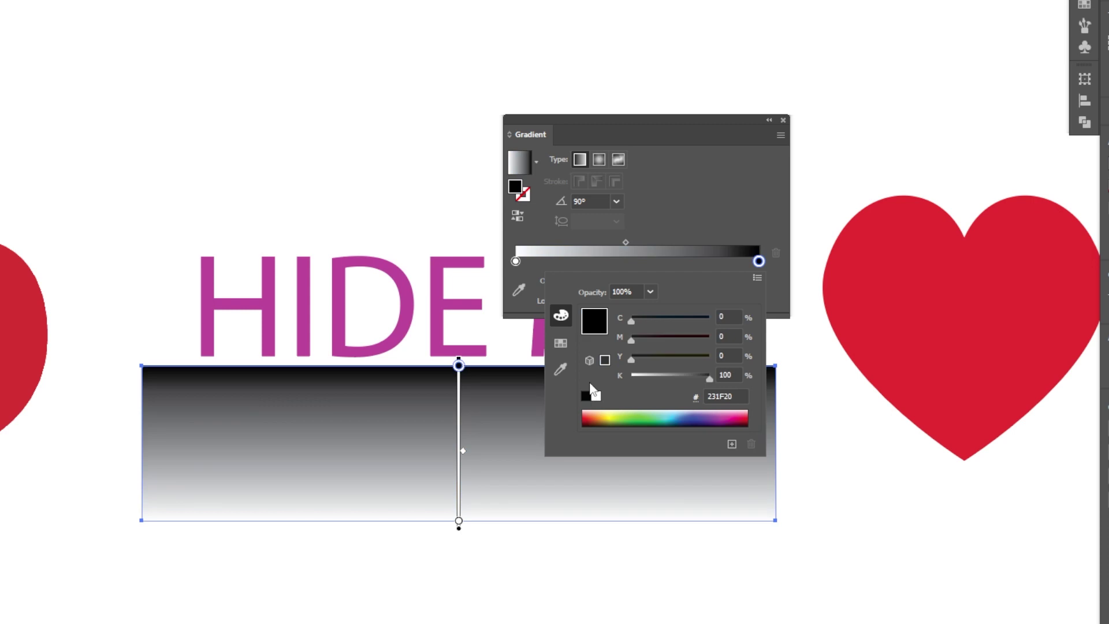
click(516, 270)
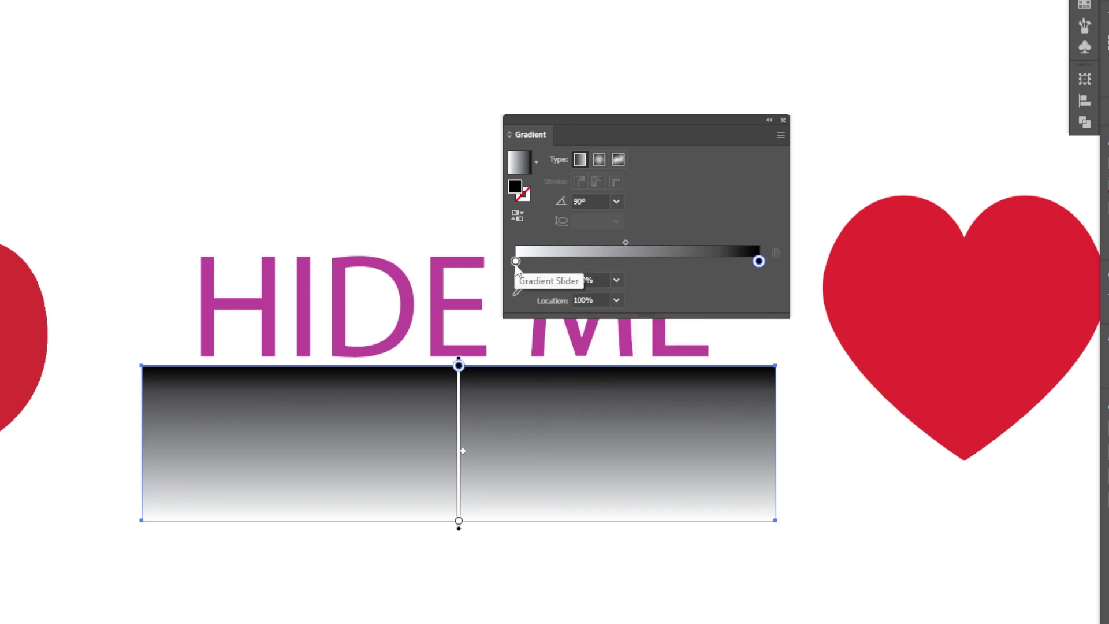
click(516, 262)
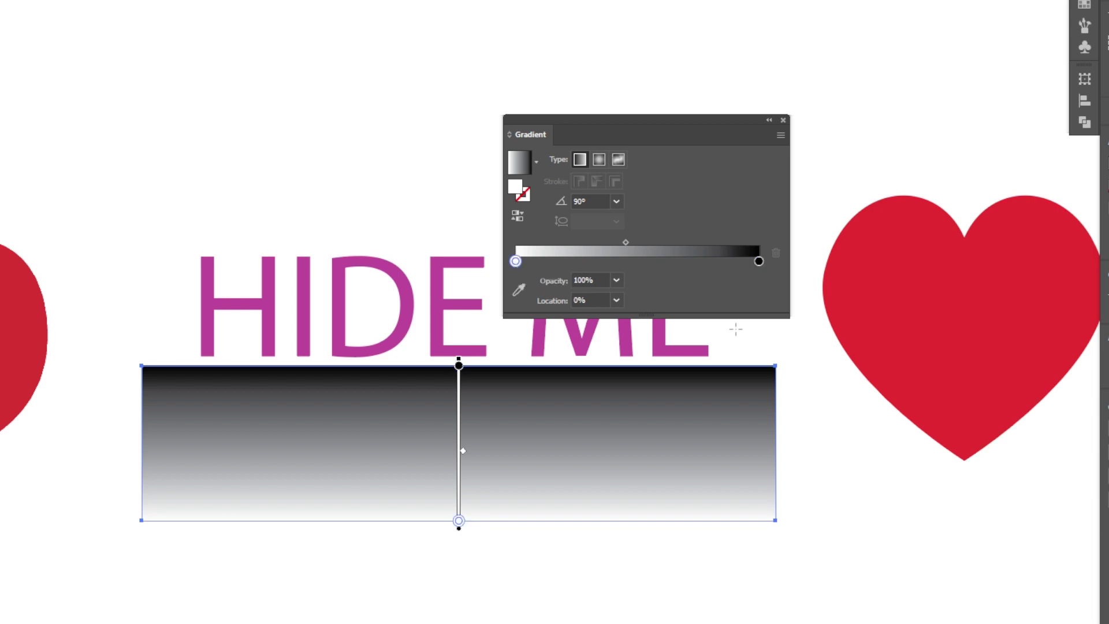
click(617, 281)
click(634, 300)
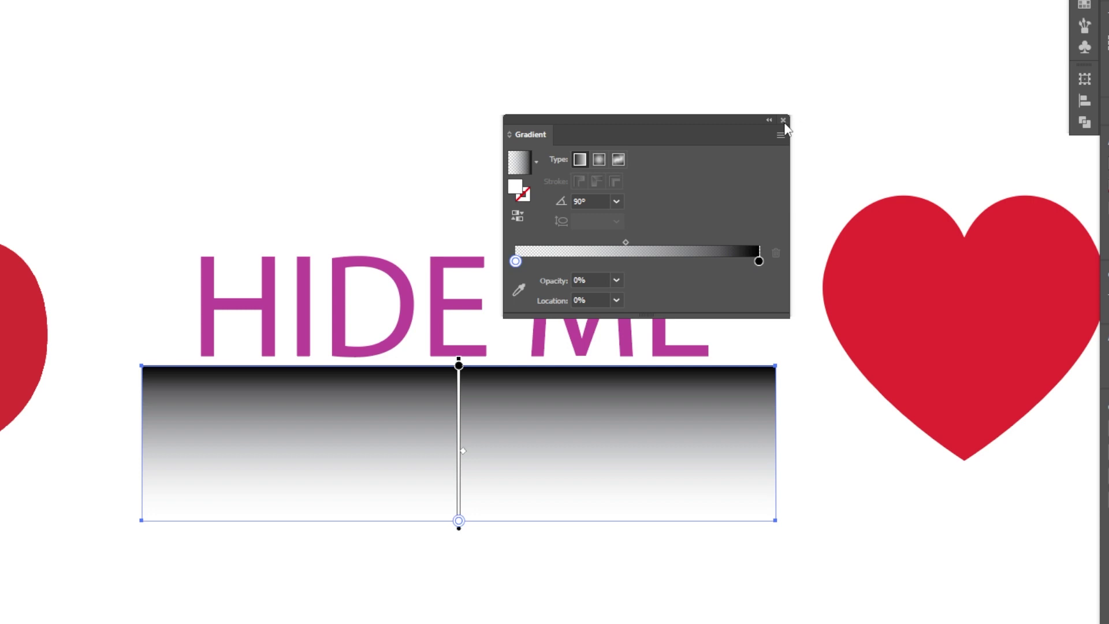
- Move the gradient rectangle up over the HIDE ME text
drag(751, 136, 781, 0)
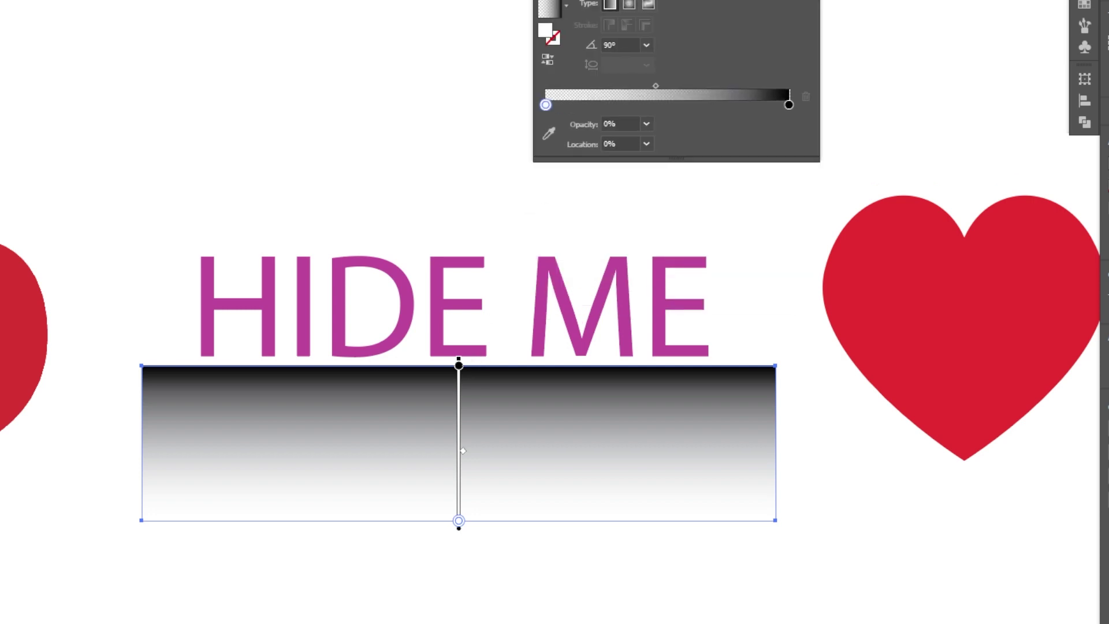
key(v)
drag(485, 404, 495, 285)
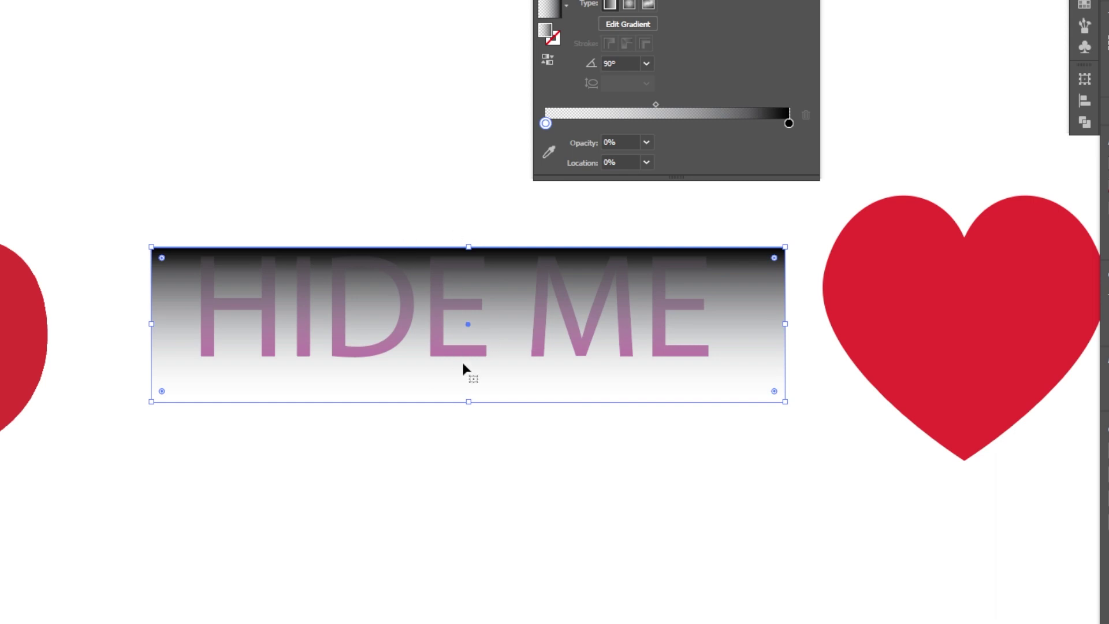
- Try sliding the transparent stop to about 39% location, and return it to 0%
drag(546, 125, 640, 123)
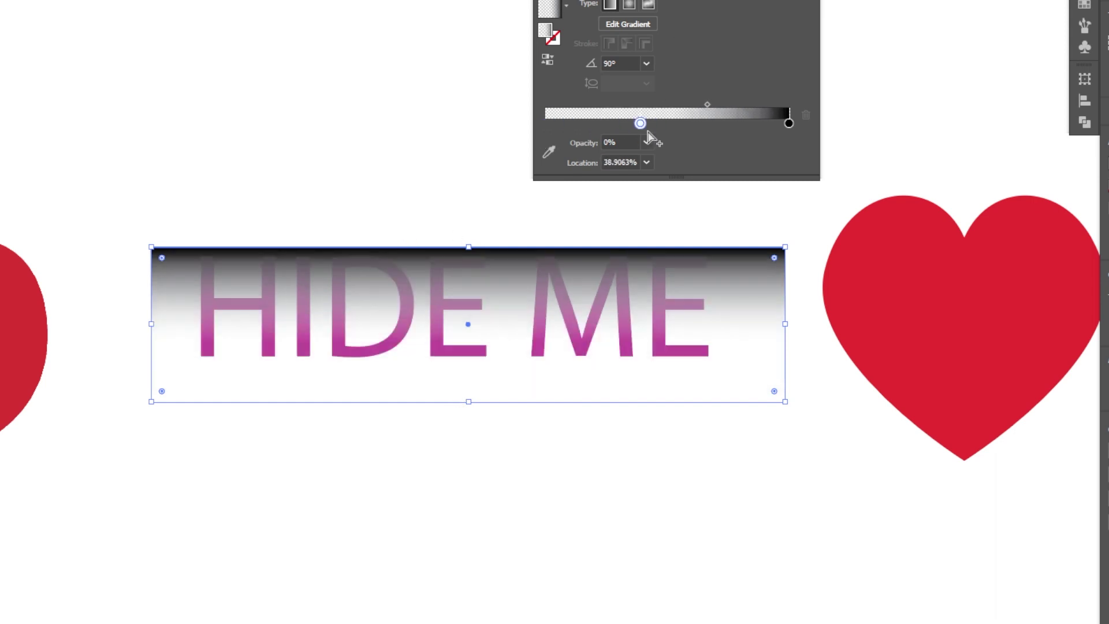
click(639, 124)
drag(639, 123, 547, 123)
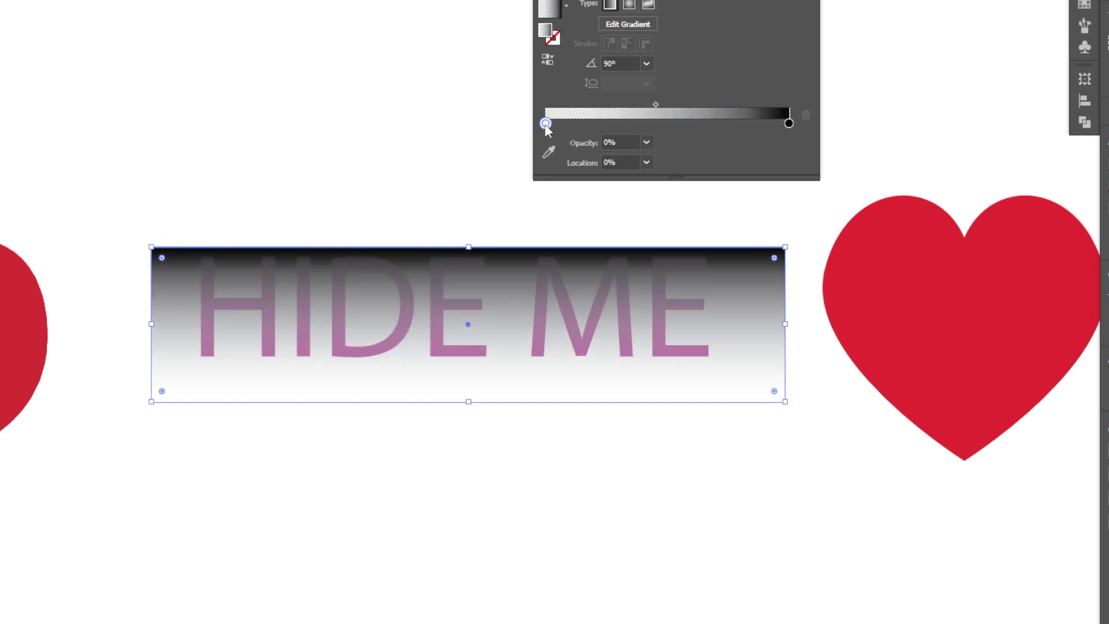
- Set the white stop's opacity to 100% and shift the gradient midpoint to about 31.5%
double_click(545, 123)
click(647, 161)
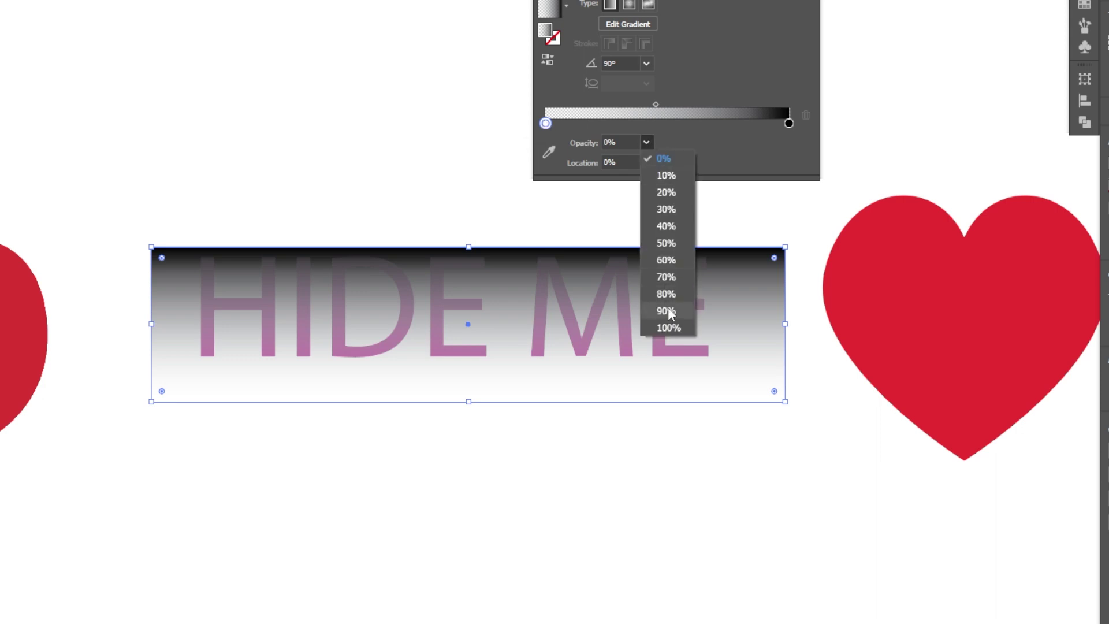
click(669, 328)
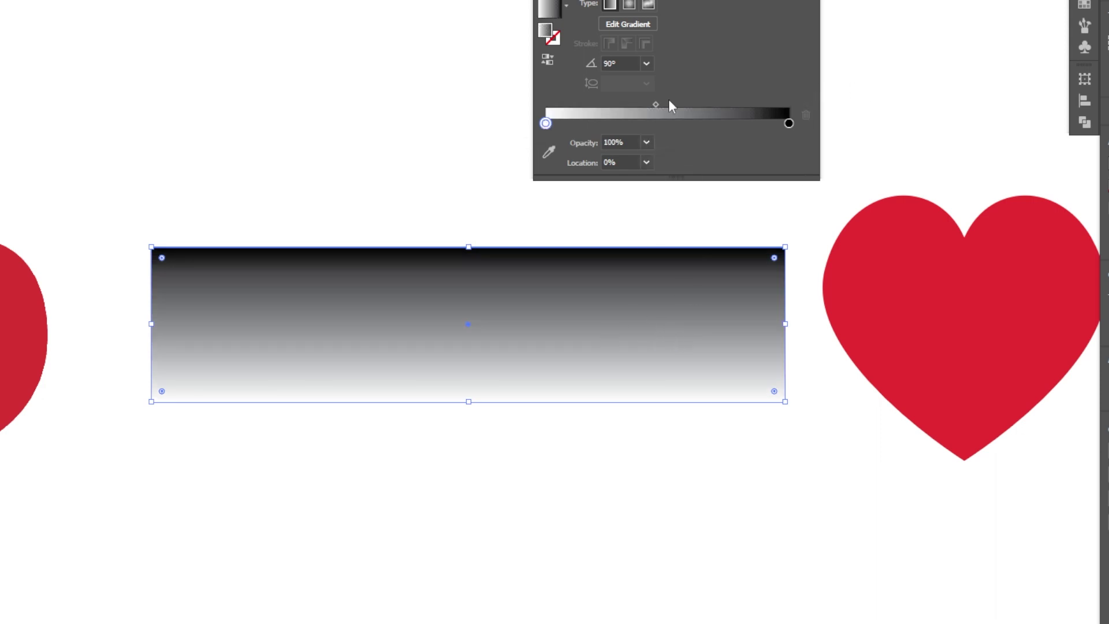
drag(655, 105, 620, 106)
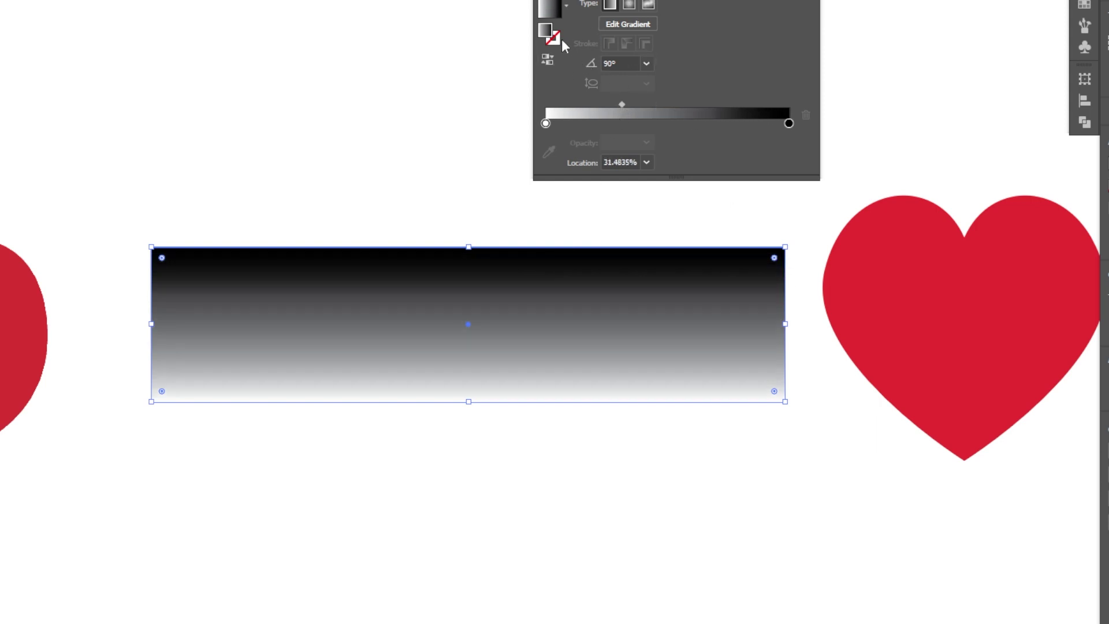
- Reverse the rectangle's gradient and stretch the rectangle's top edge upward
click(549, 60)
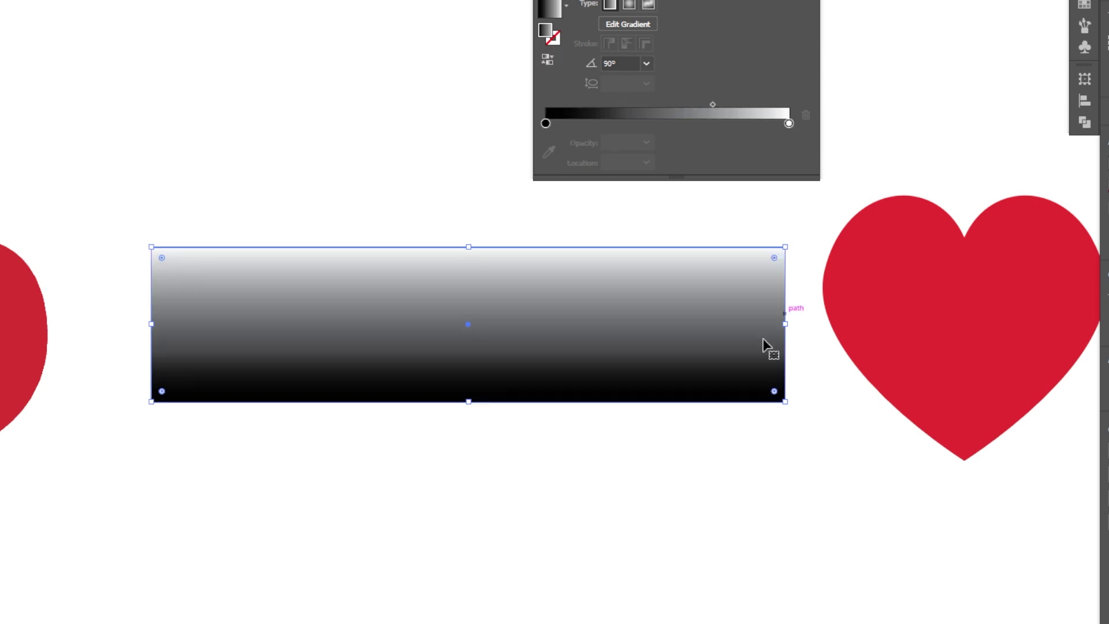
drag(471, 247, 475, 210)
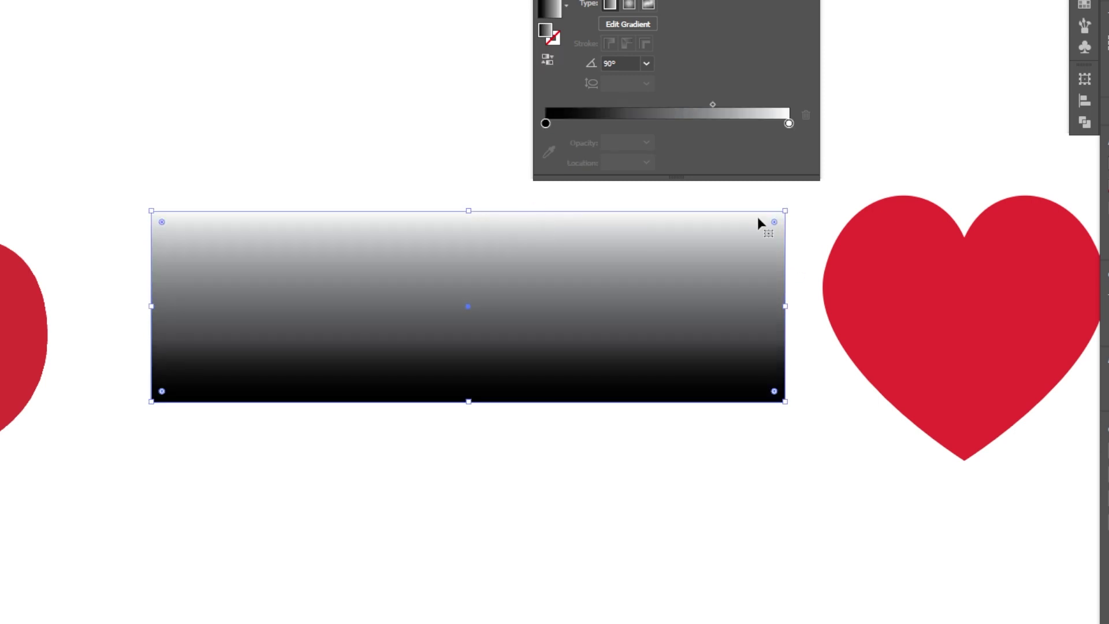
- Try making a clipping mask from the gradient rectangle and the HIDE ME text, and undo it
drag(339, 154, 489, 503)
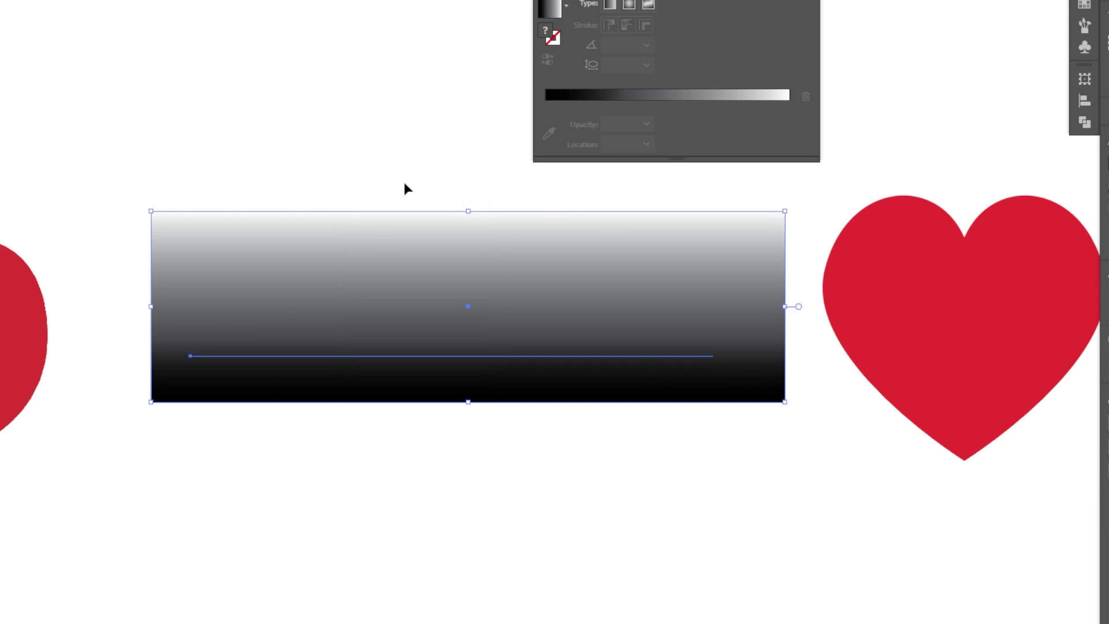
click(0, 0)
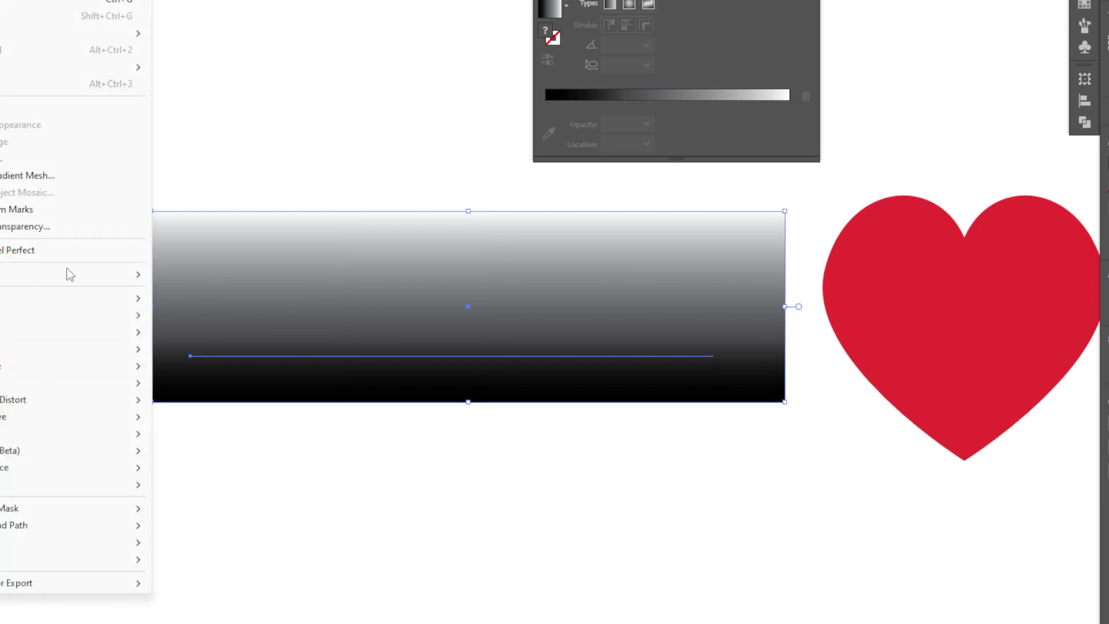
mouse_move(60, 513)
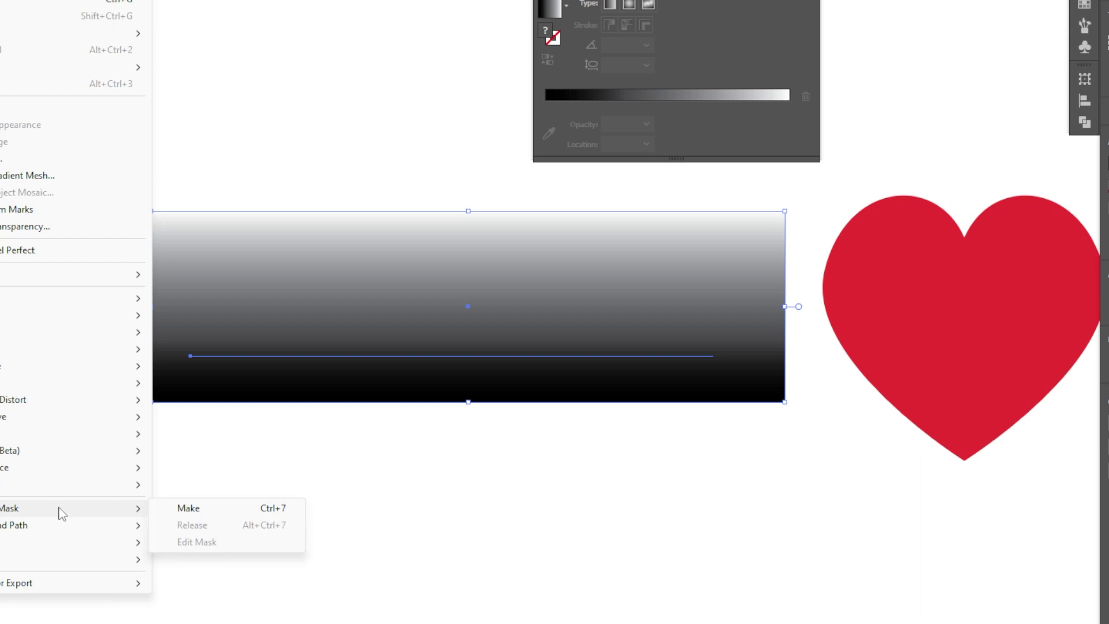
click(188, 507)
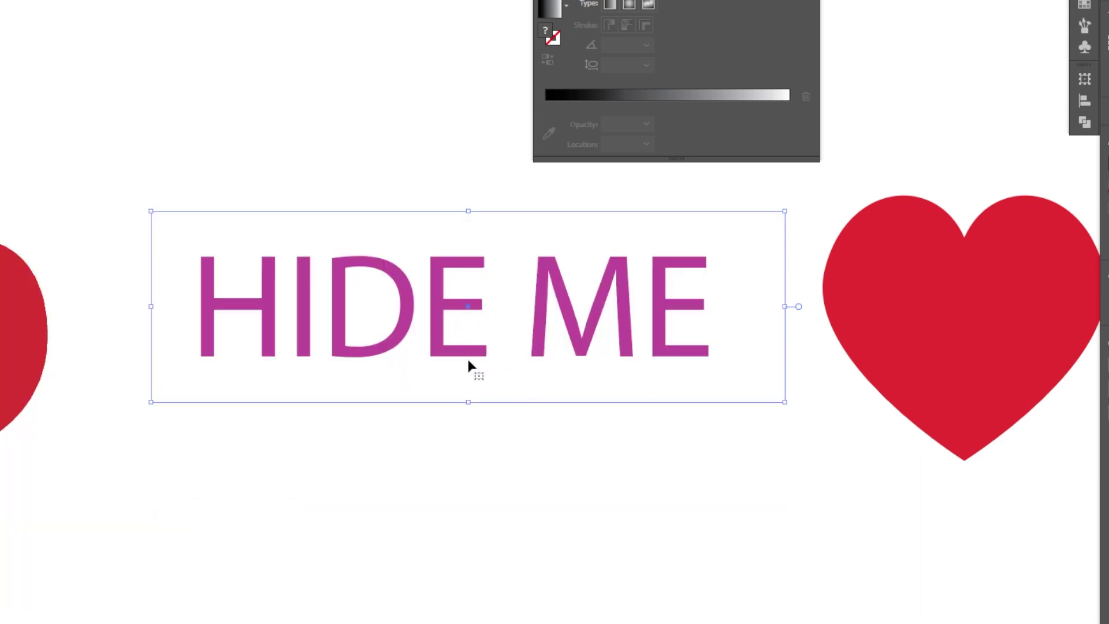
drag(480, 400, 465, 447)
key(ctrl+z)
key(ctrl+z)
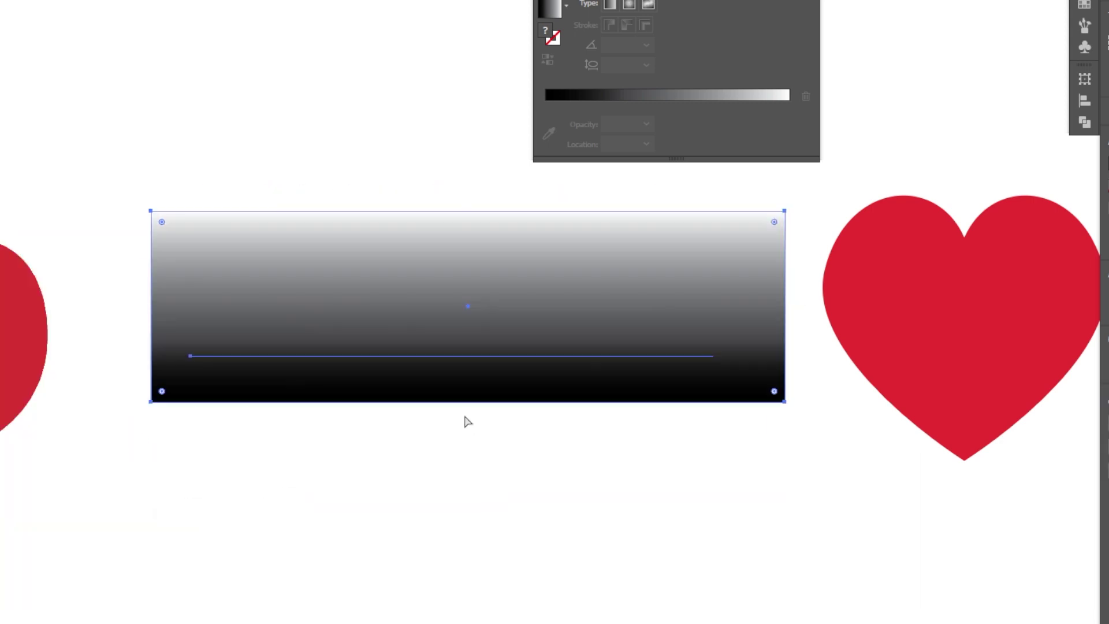
- Place the HIDE ME text above the gradient rectangle in the layer order and make a clipping mask from both
click(606, 465)
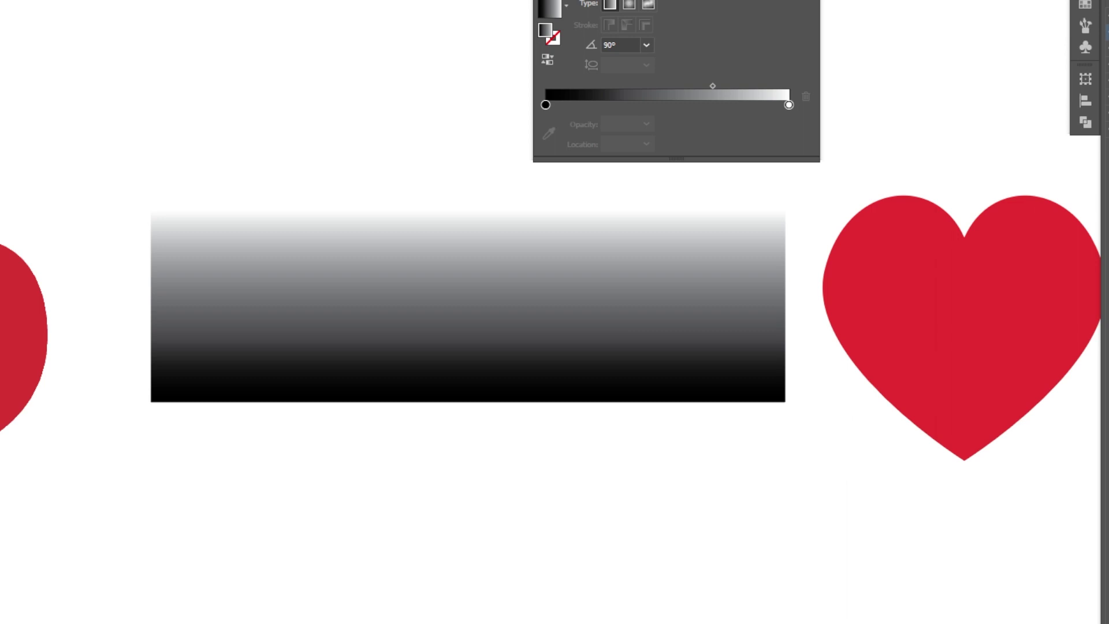
drag(1108, 65, 1107, 44)
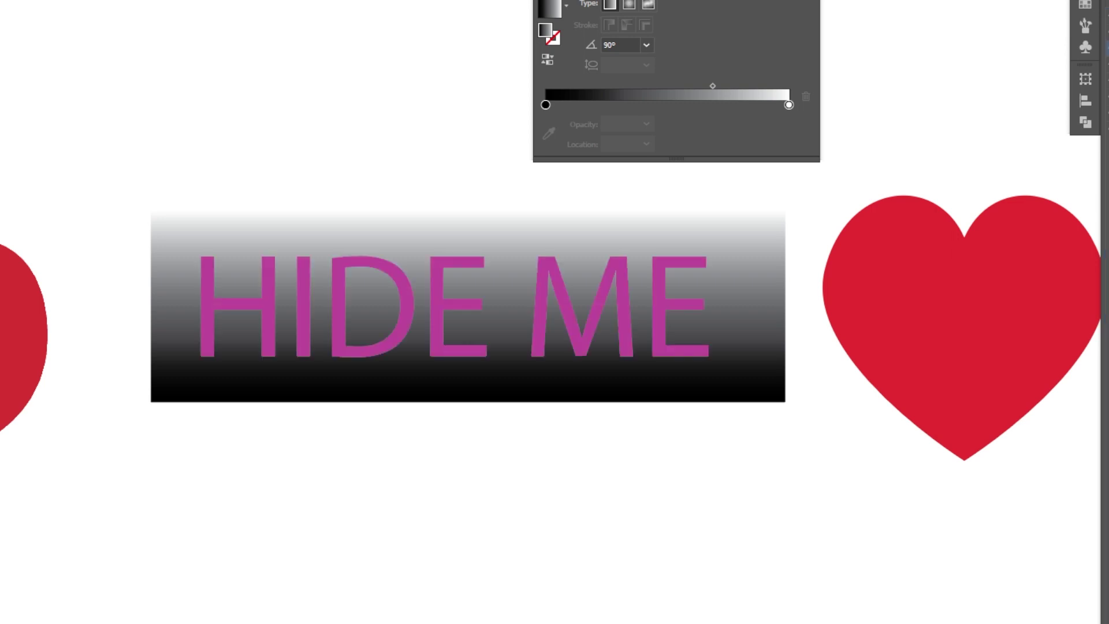
click(320, 275)
shift+click(173, 257)
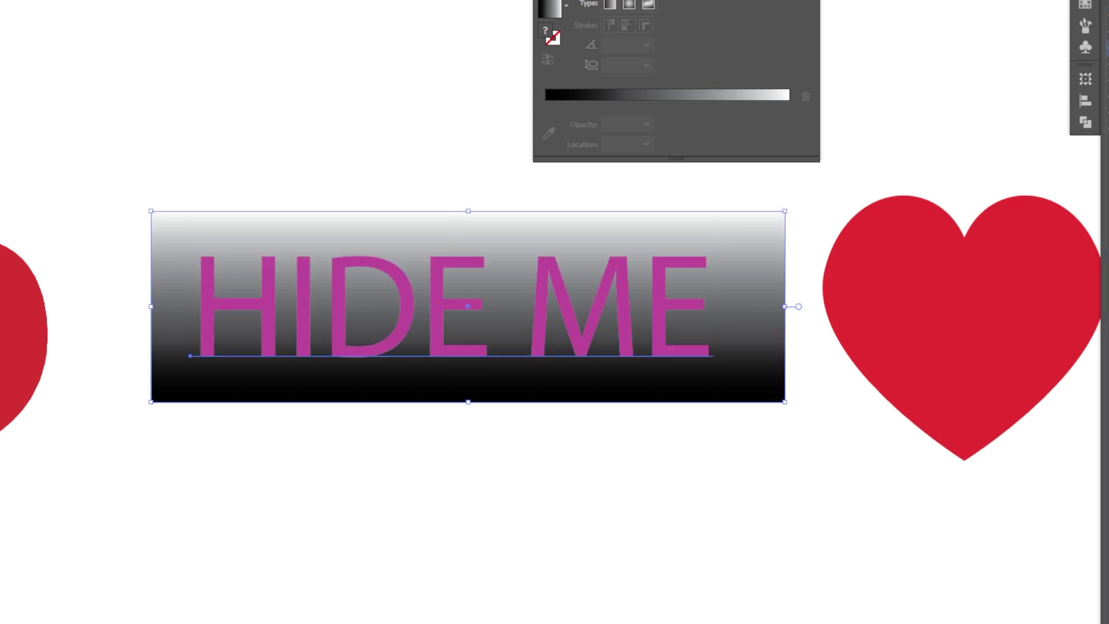
click(0, 0)
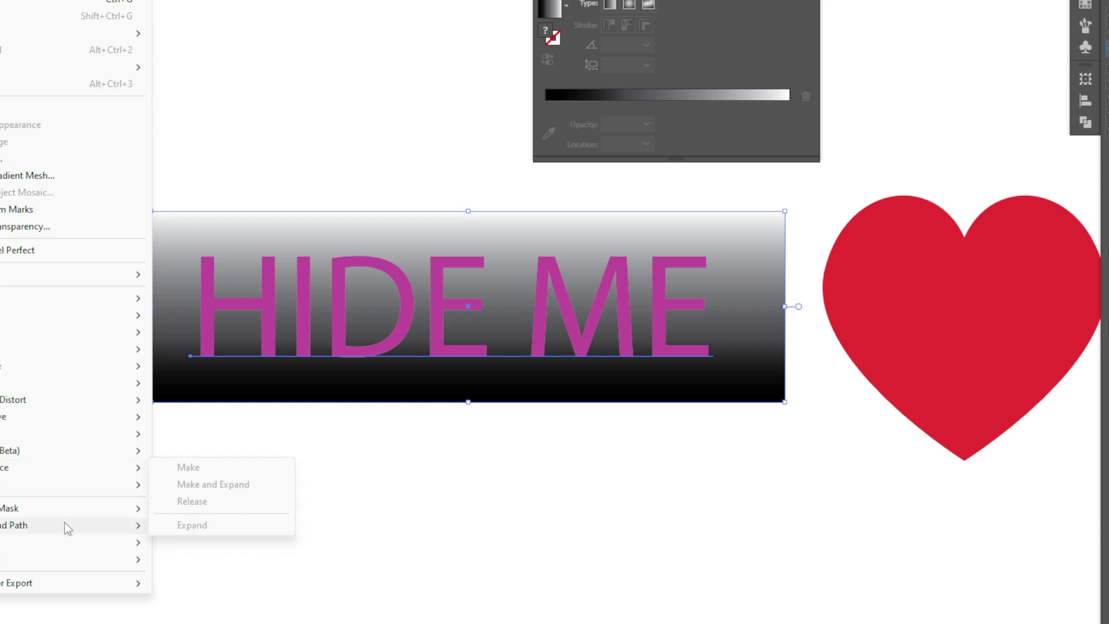
mouse_move(70, 508)
click(186, 507)
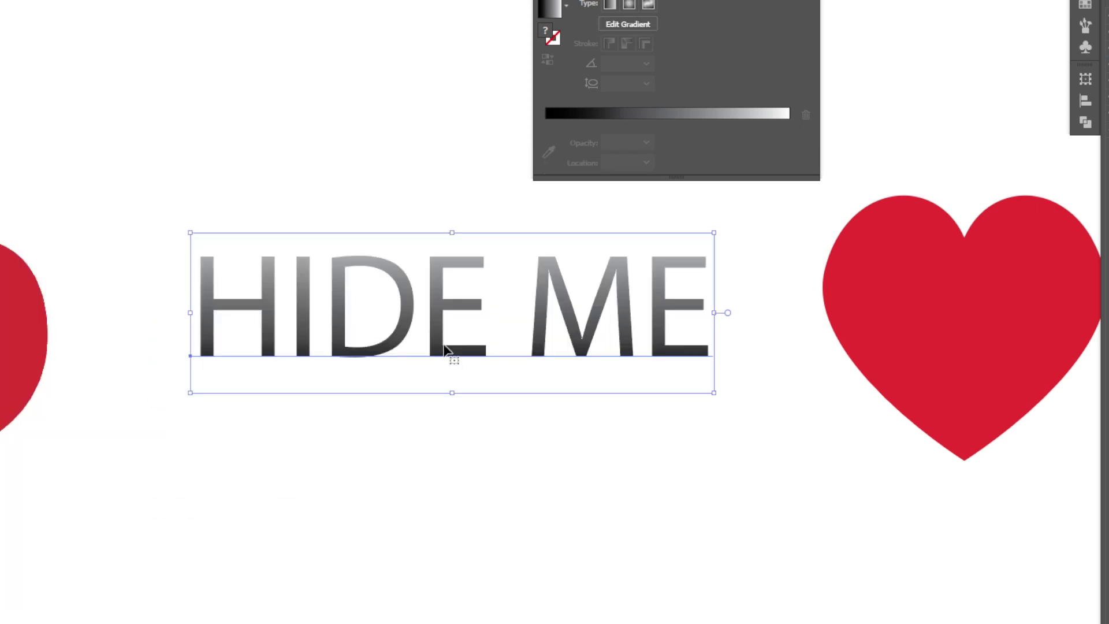
- Try stretching the clipped HIDE ME text upward and moving the clipped artwork downward, undoing each change
drag(455, 232, 460, 195)
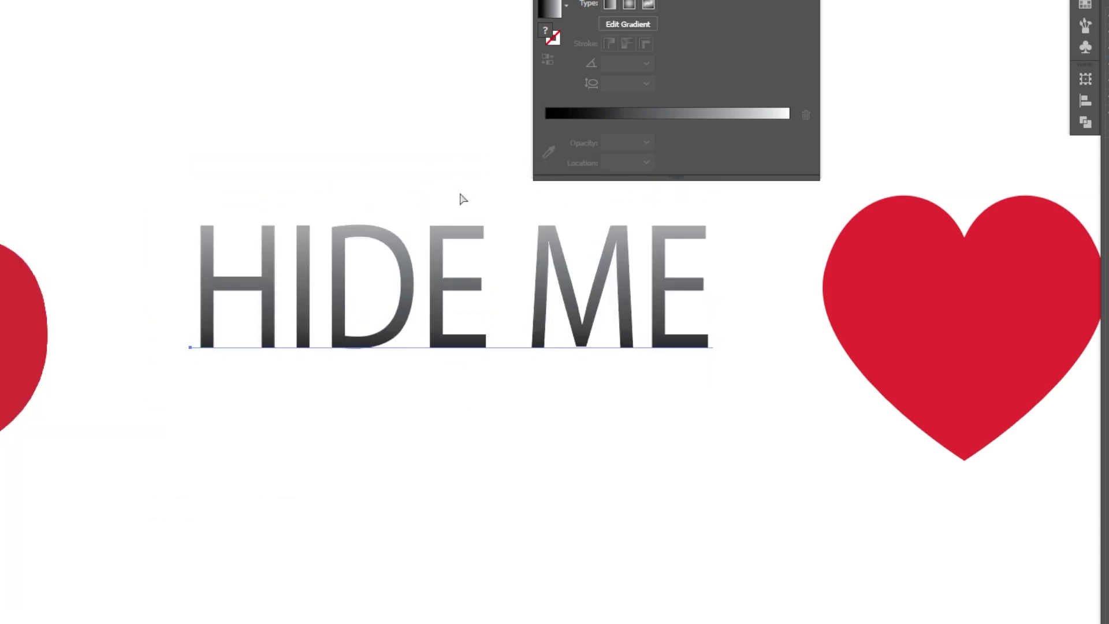
key(ctrl+z)
click(459, 413)
click(540, 394)
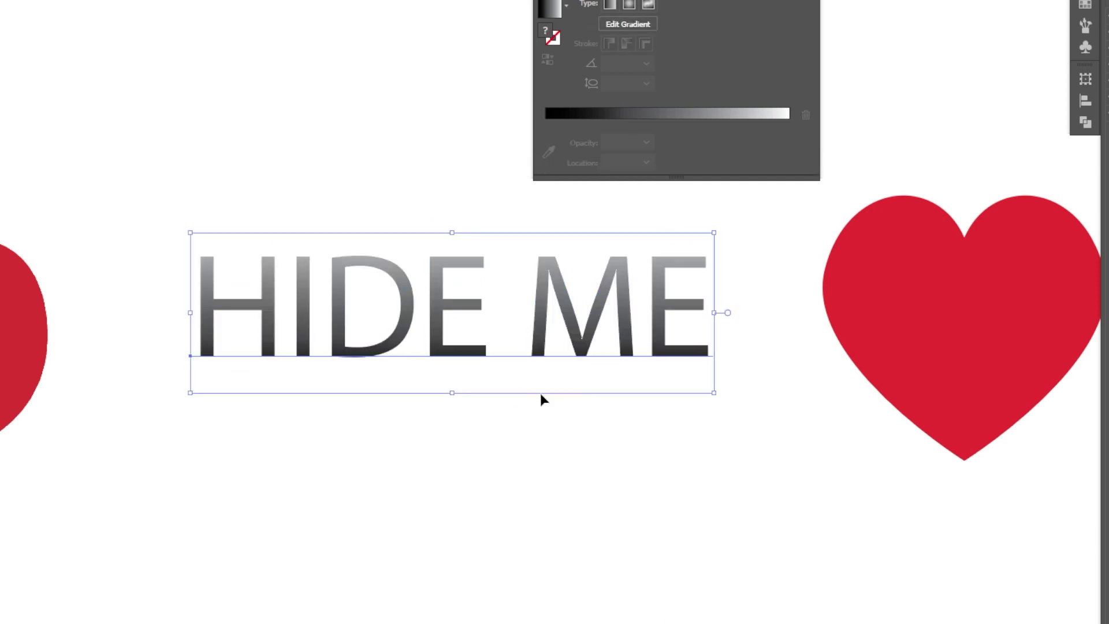
click(540, 414)
click(548, 392)
click(550, 399)
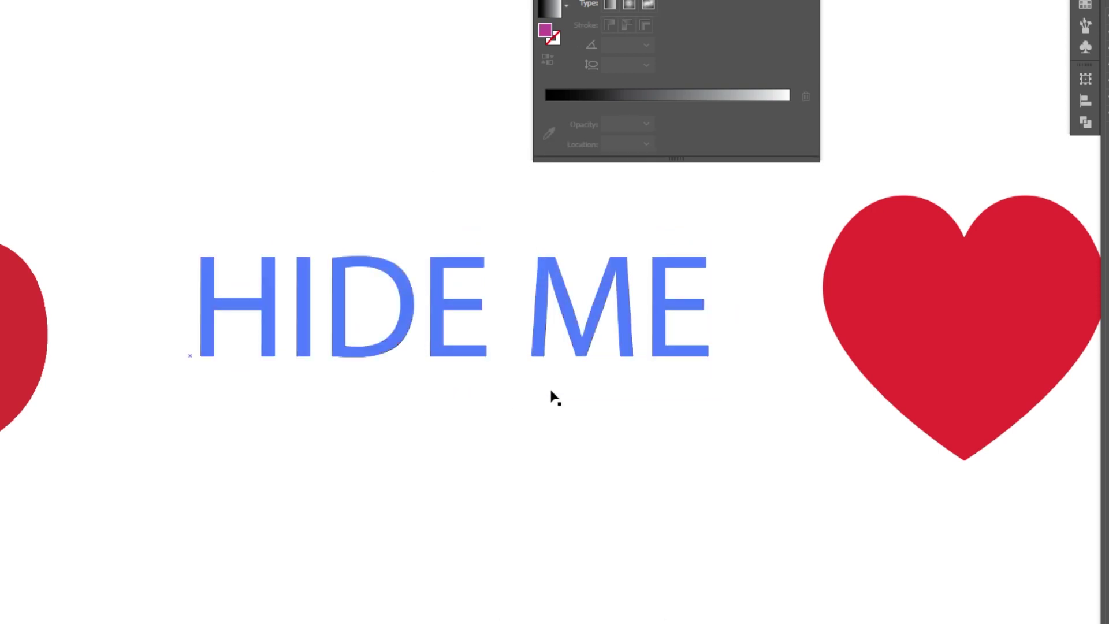
click(574, 393)
click(577, 397)
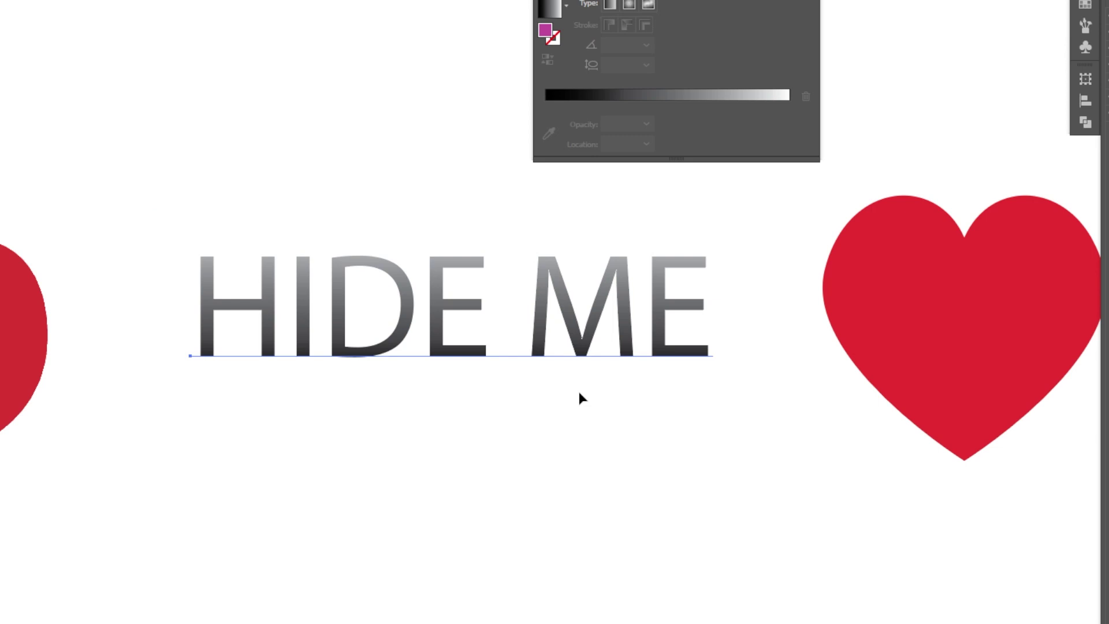
click(582, 396)
drag(582, 397, 580, 453)
key(ctrl+z)
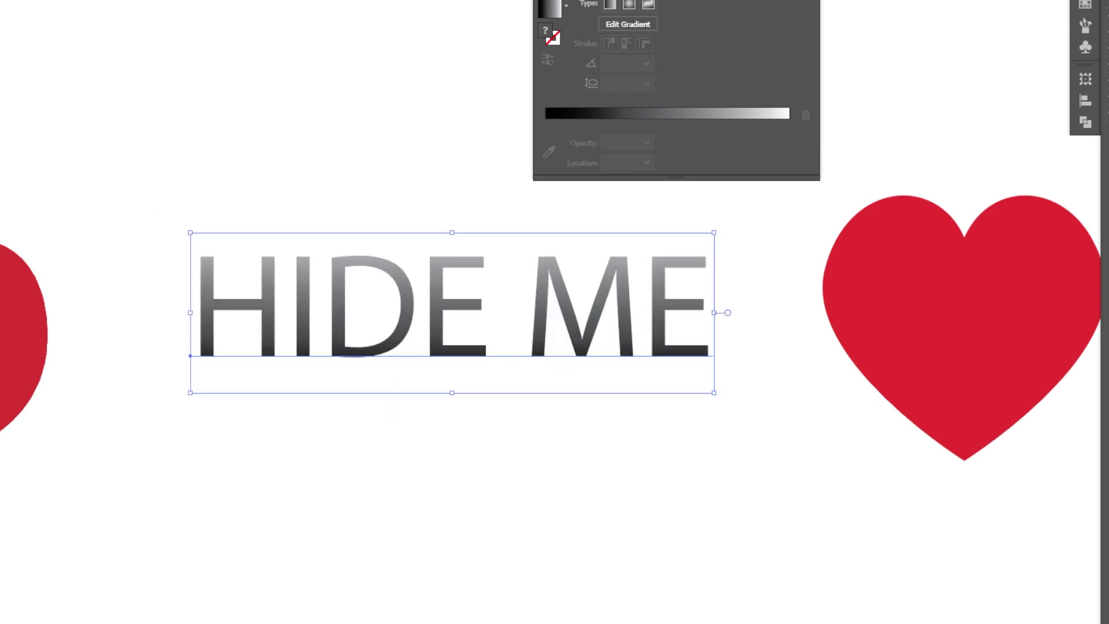
- Set the masked rectangle's white gradient stop to 0% opacity and slide it to about 64.9% location
click(468, 306)
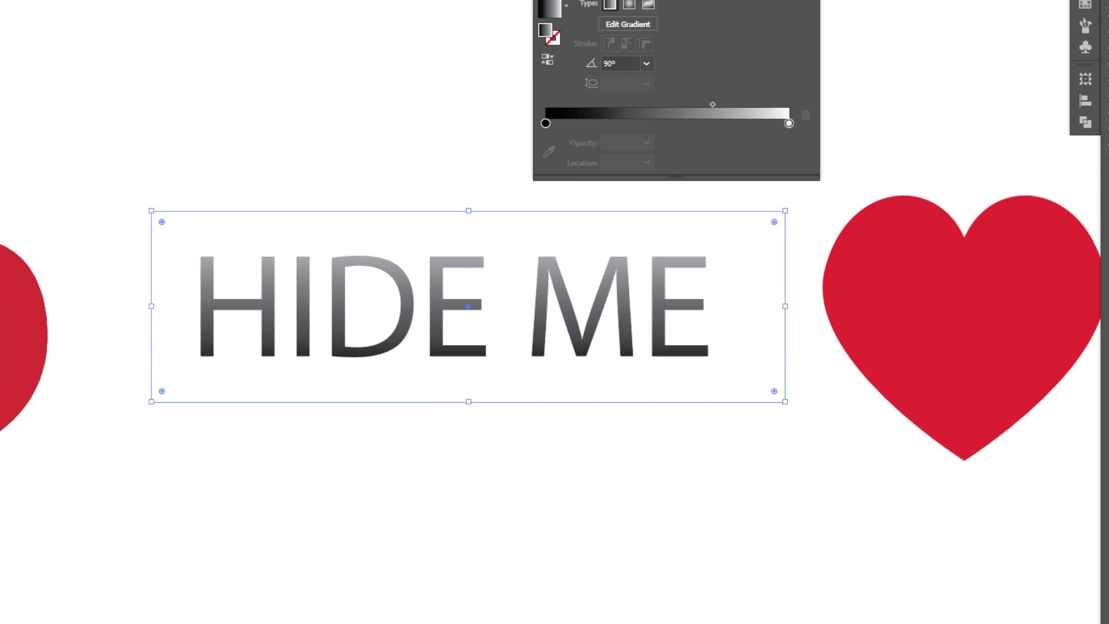
key(g)
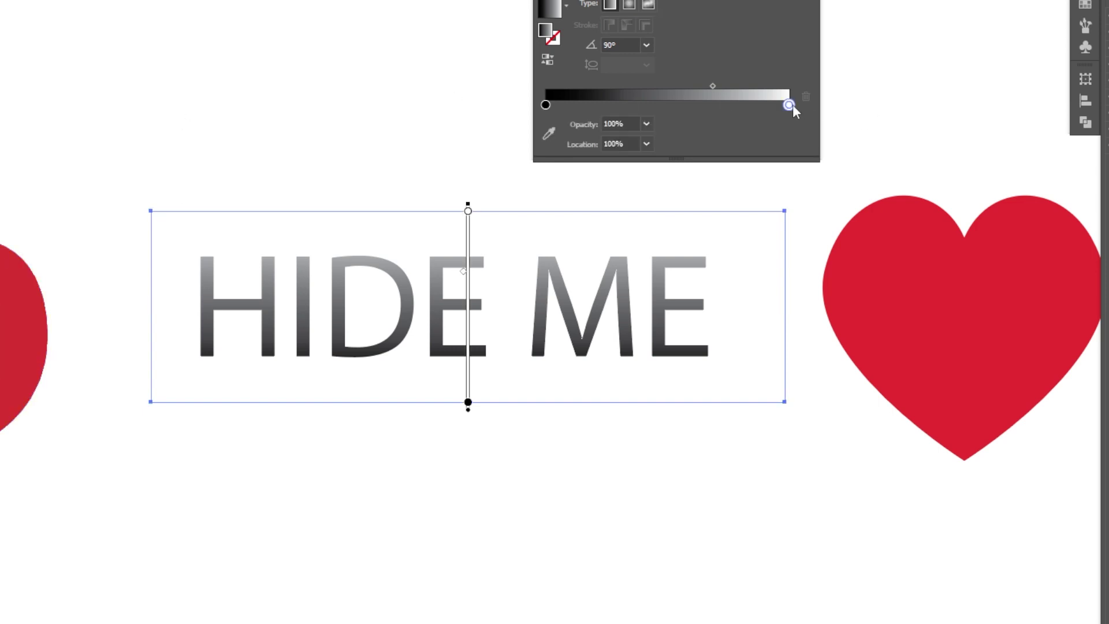
double_click(790, 105)
click(682, 136)
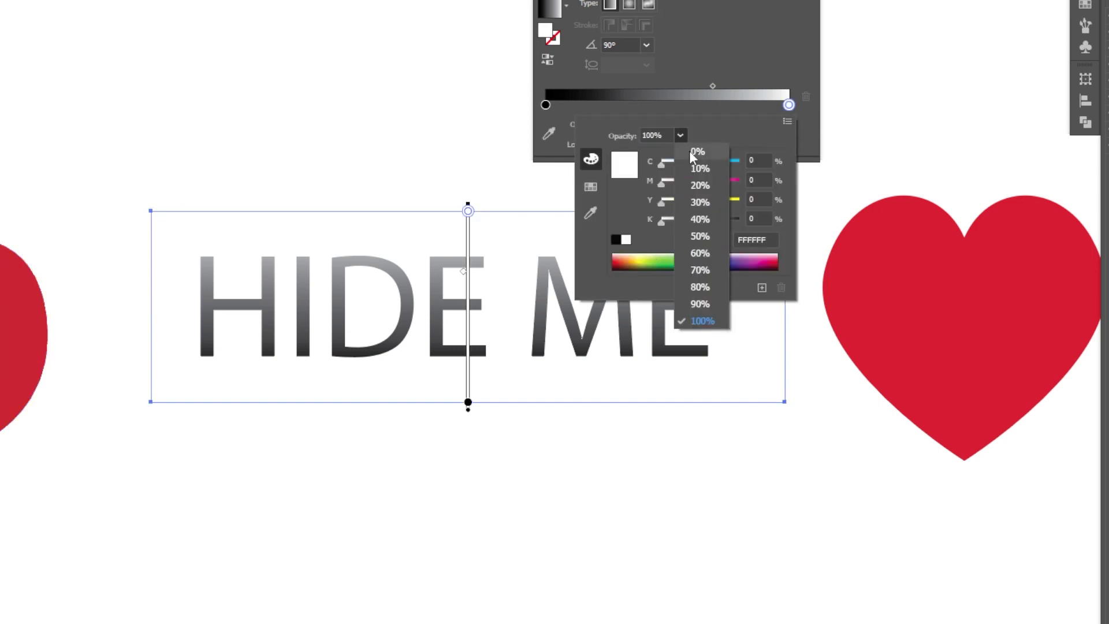
click(691, 151)
click(469, 211)
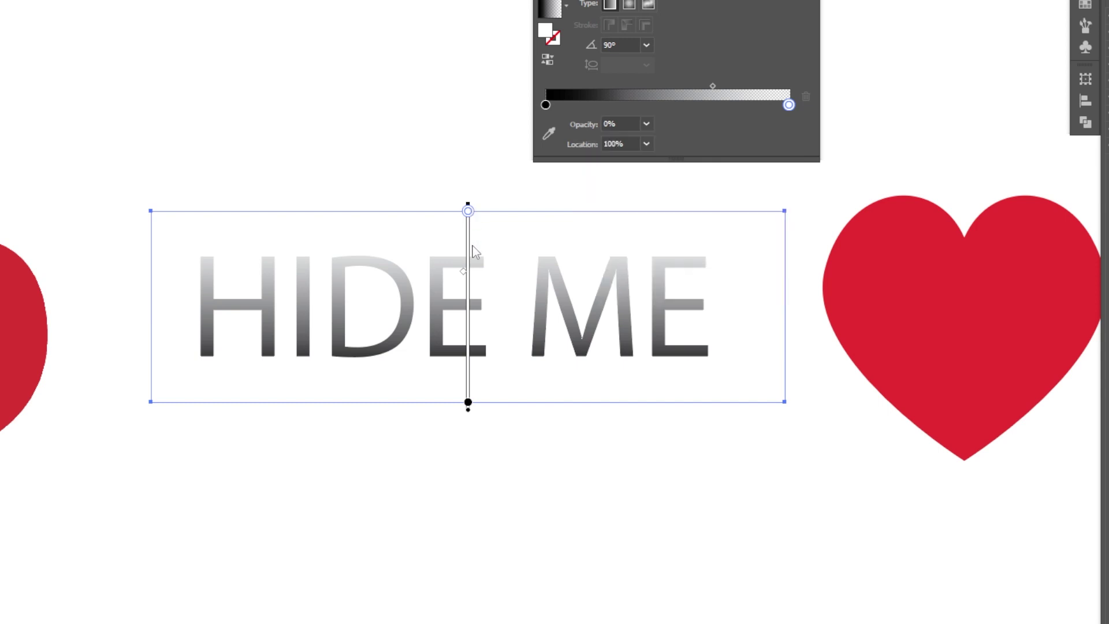
drag(469, 211, 468, 278)
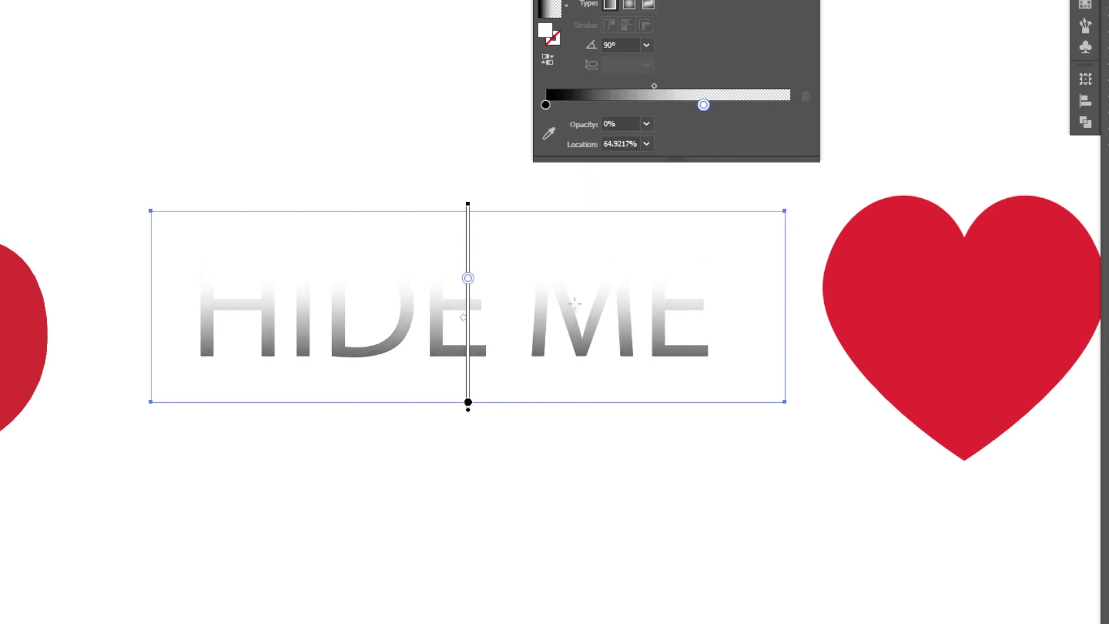
key(v)
click(416, 529)
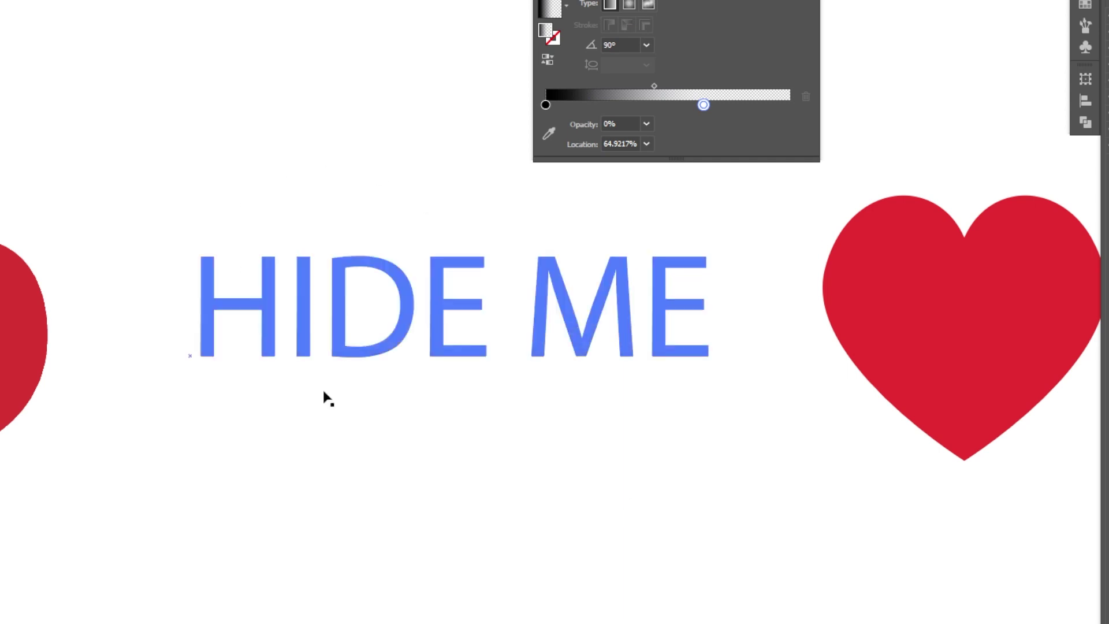
- Try adjusting the black gradient stop and moving the clipped text sideways, and undo the changes
mouse_move(546, 105)
mouse_down()
mouse_move(597, 105)
mouse_move(544, 106)
mouse_up()
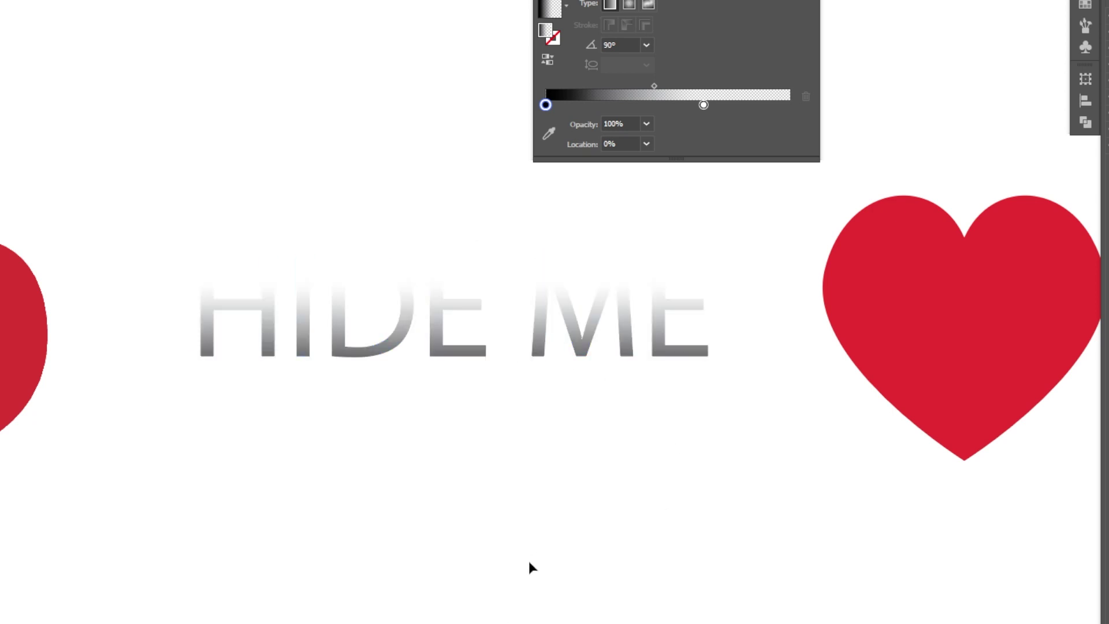
drag(388, 352, 466, 349)
key(ctrl+z)
key(ctrl+z)
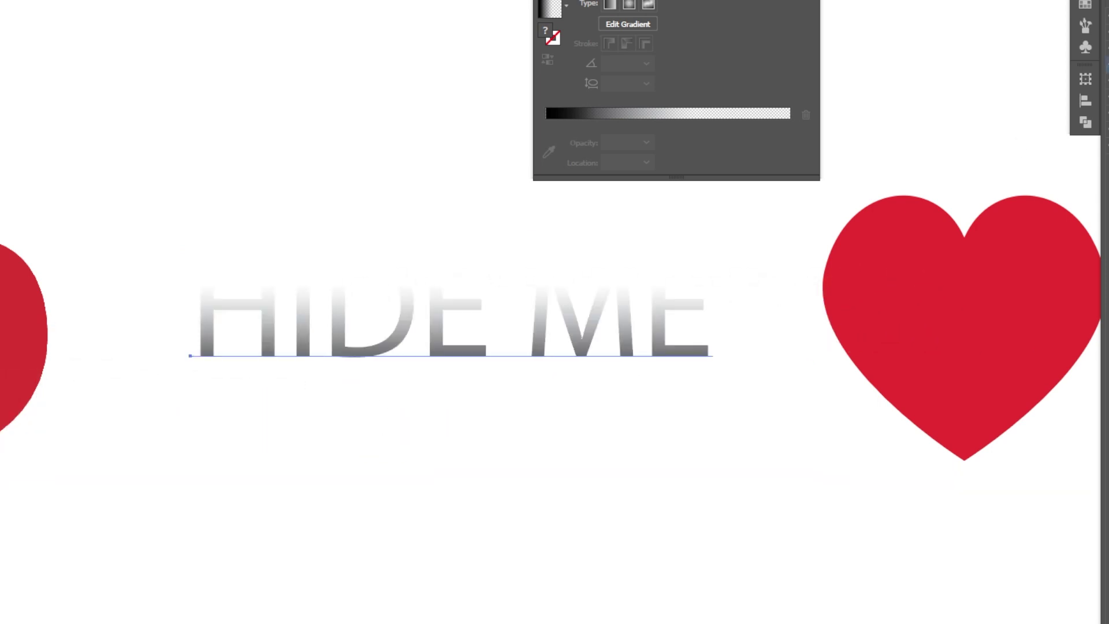
- Revert the clipping mask on the HIDE ME text, try moving the unmasked artwork downward, undo that, and make the mask again
key(ctrl+z)
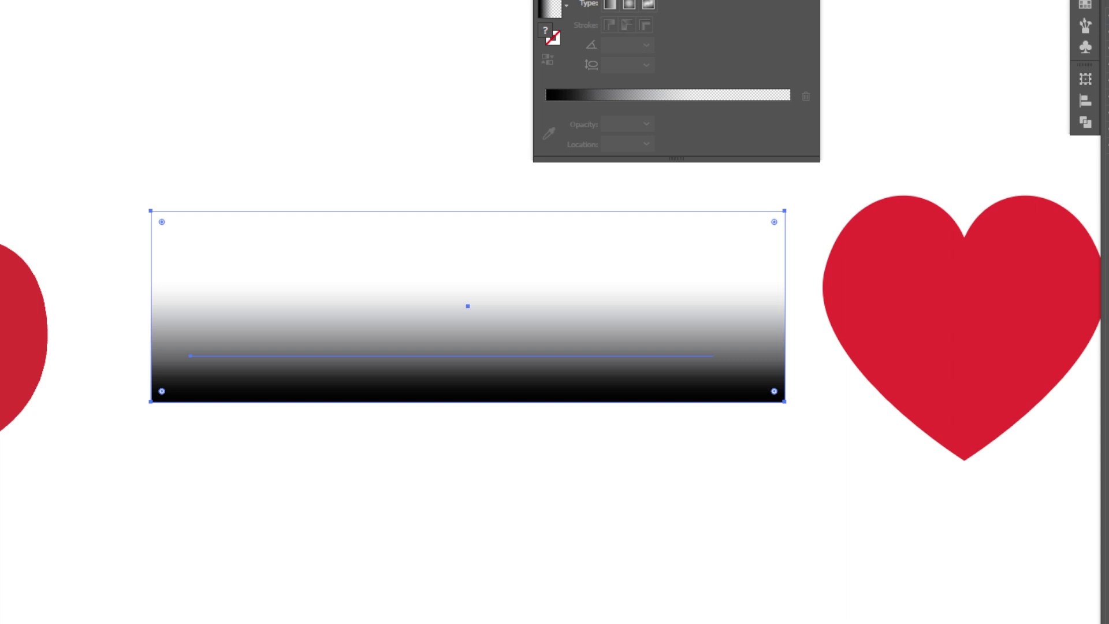
drag(698, 270, 709, 515)
key(ctrl+z)
key(ctrl+7)
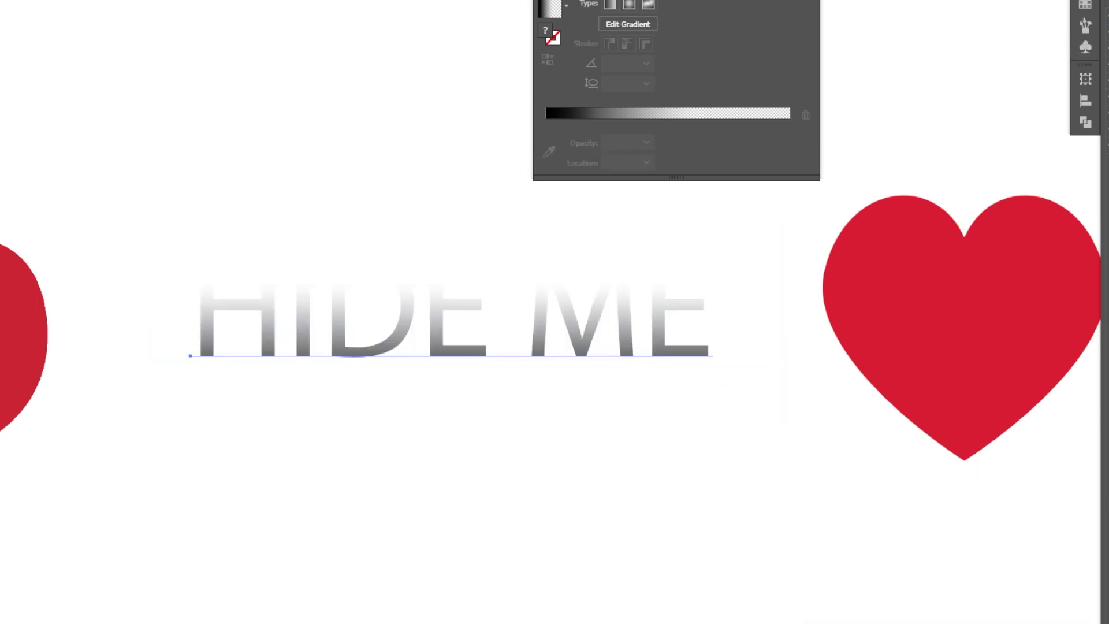
- Select the masked HIDE ME text and review the Clipping Mask commands available for it
click(702, 463)
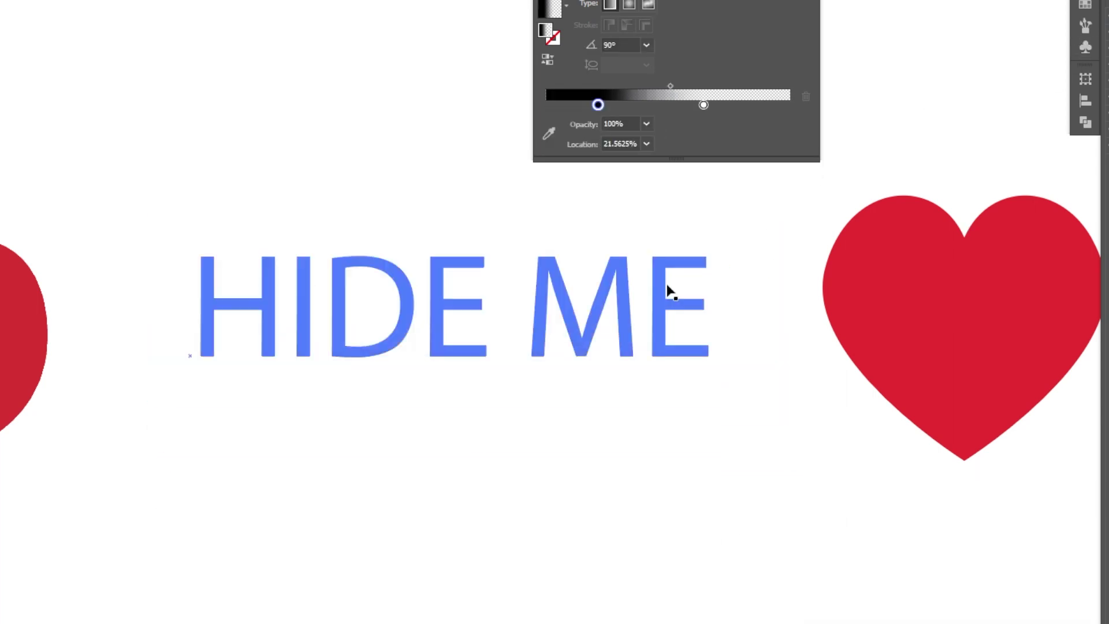
click(454, 357)
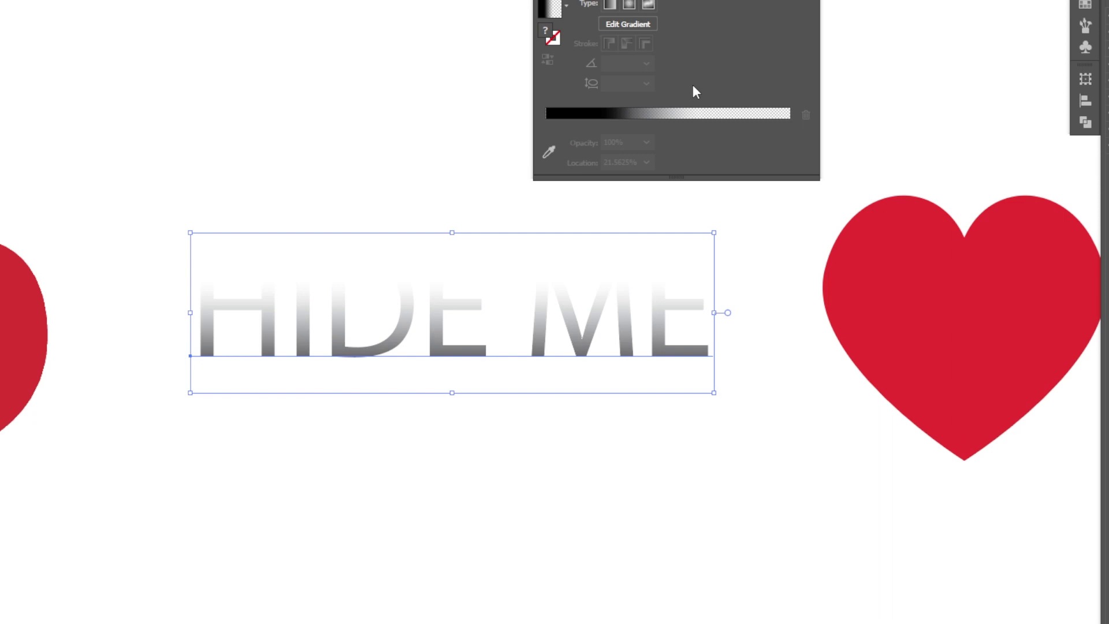
click(0, 0)
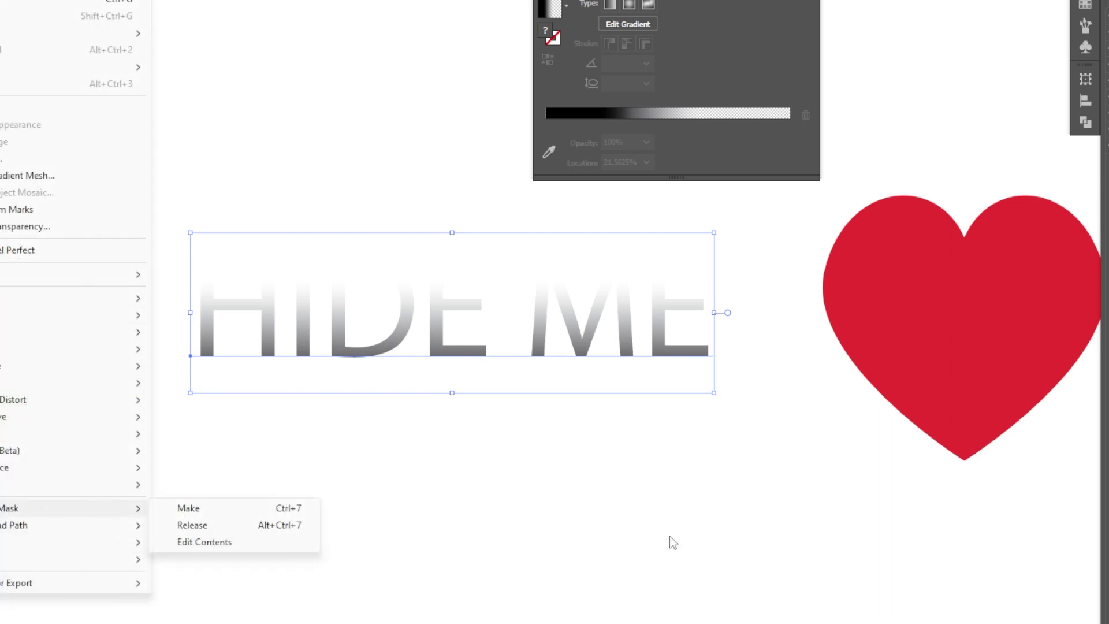
click(694, 451)
- Select the red heart, close the gradient settings, and move the heart slightly up and to the left
drag(797, 424, 333, 437)
click(496, 317)
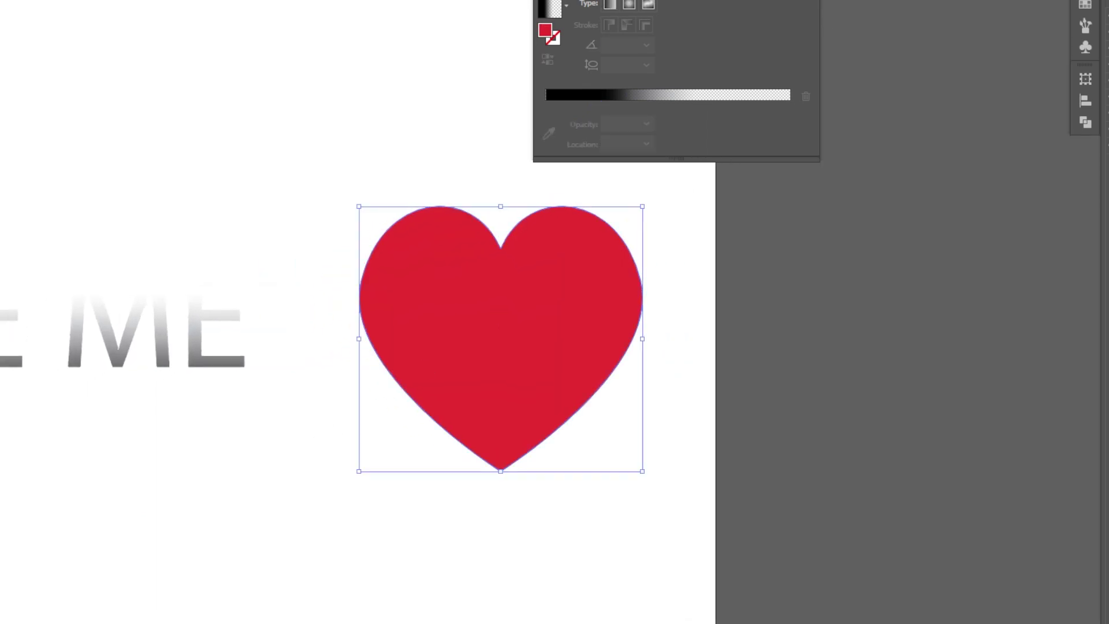
click(813, 0)
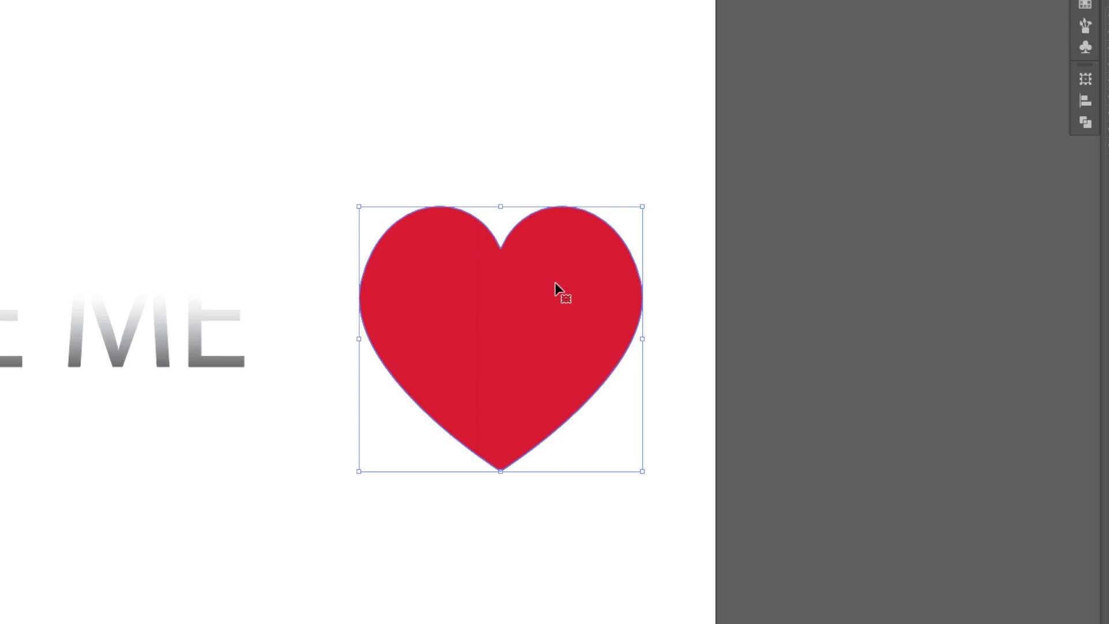
drag(554, 283, 534, 275)
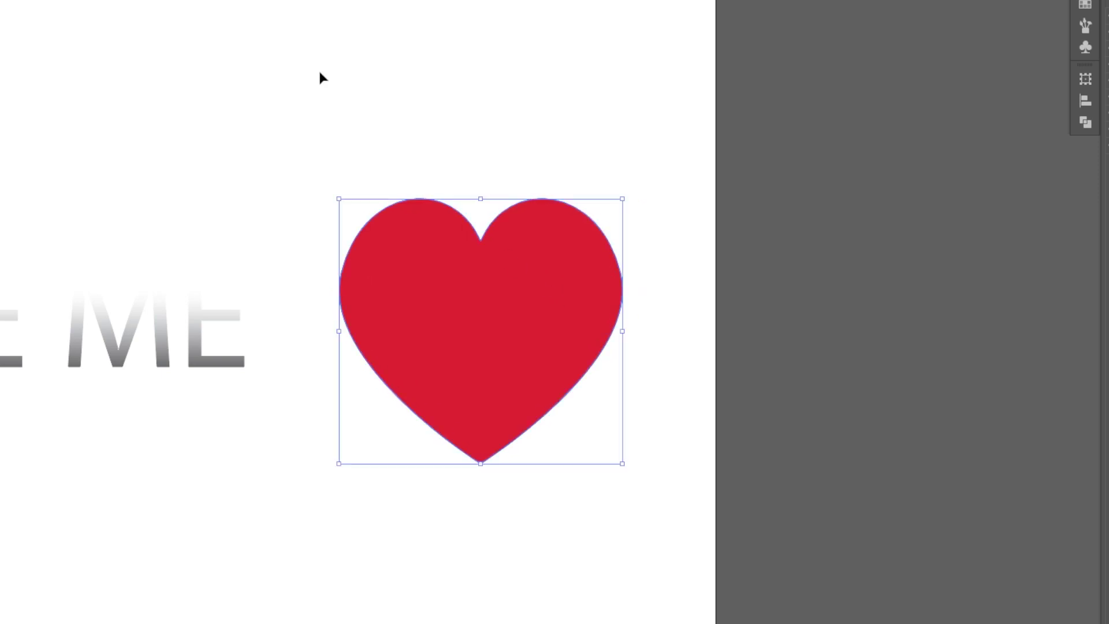
- Apply the 3D Inflate effect to the red heart and try a freeform rotation, undoing the rotation
click(48, 0)
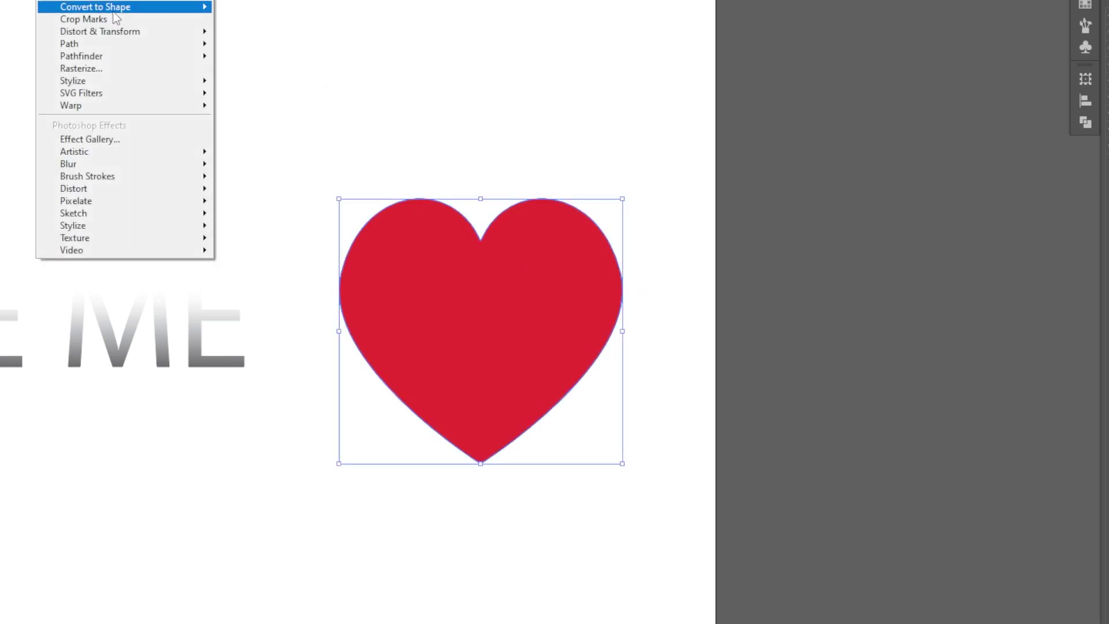
mouse_move(119, 1)
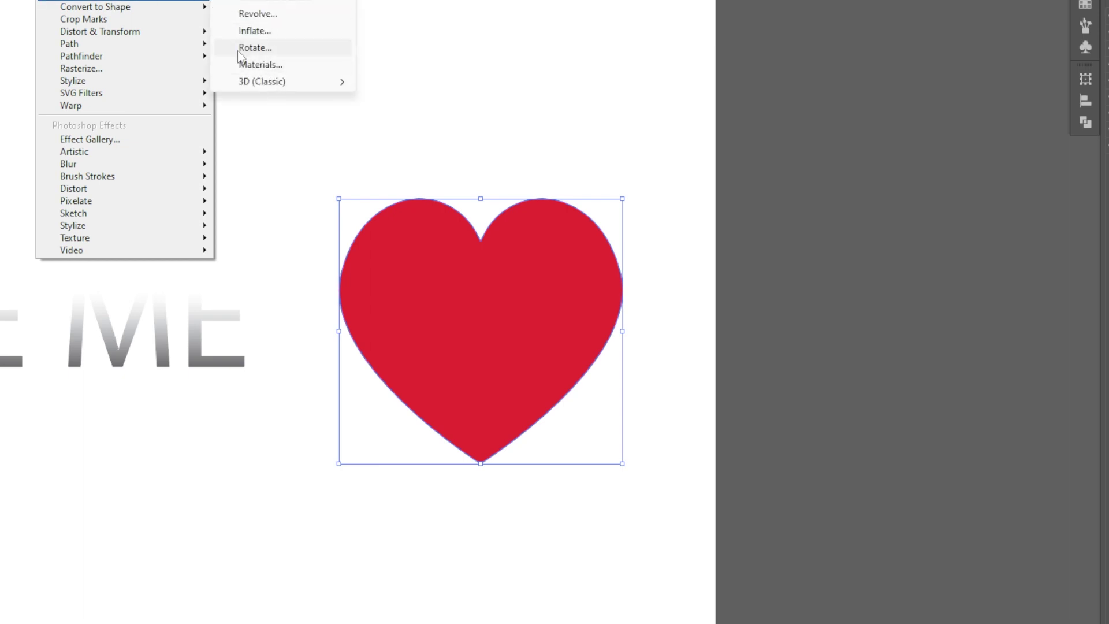
click(254, 31)
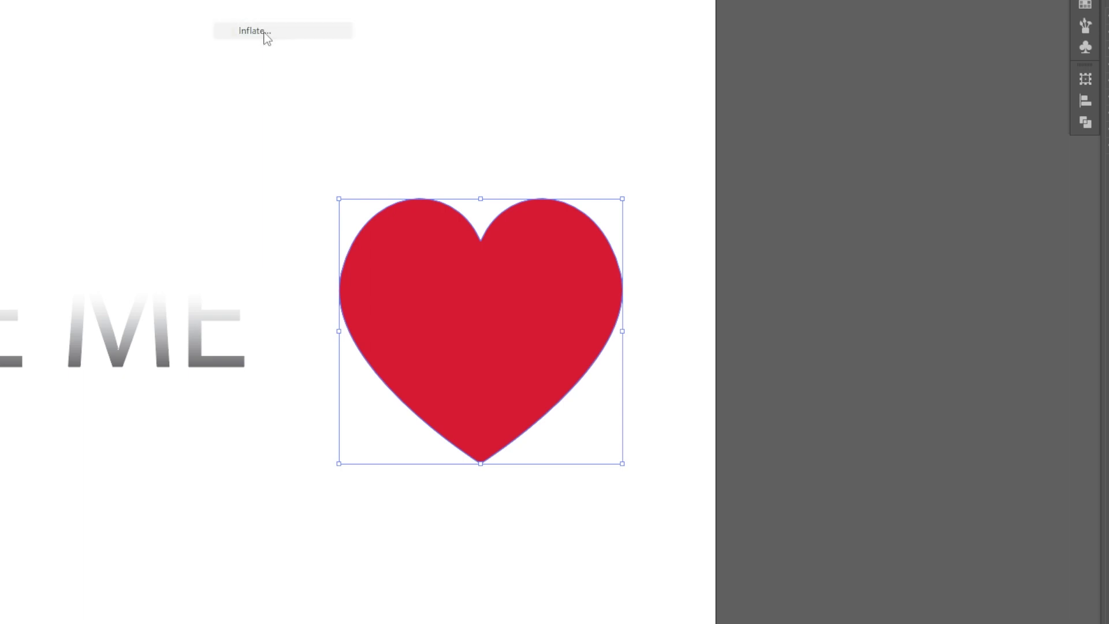
drag(508, 0, 789, 2)
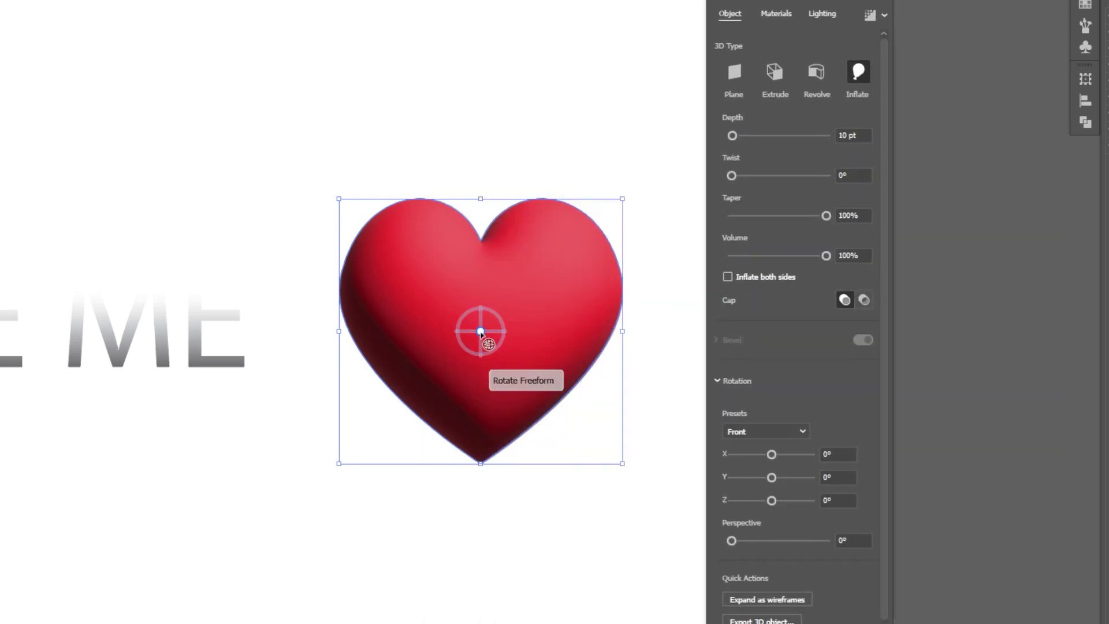
mouse_move(480, 331)
mouse_down()
mouse_move(576, 387)
mouse_move(513, 329)
mouse_move(453, 404)
mouse_move(487, 327)
mouse_move(561, 337)
mouse_move(474, 346)
mouse_up()
key(ctrl+z)
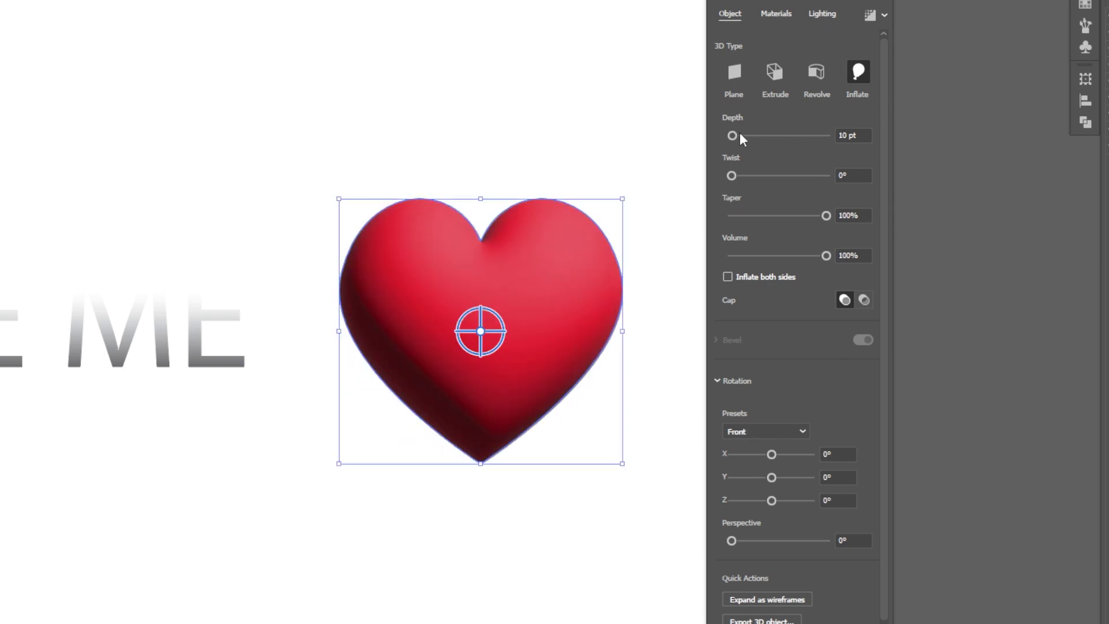
- Set the heart's light intensity to 83% and light rotation to 83°, and turn on its shadows
click(830, 13)
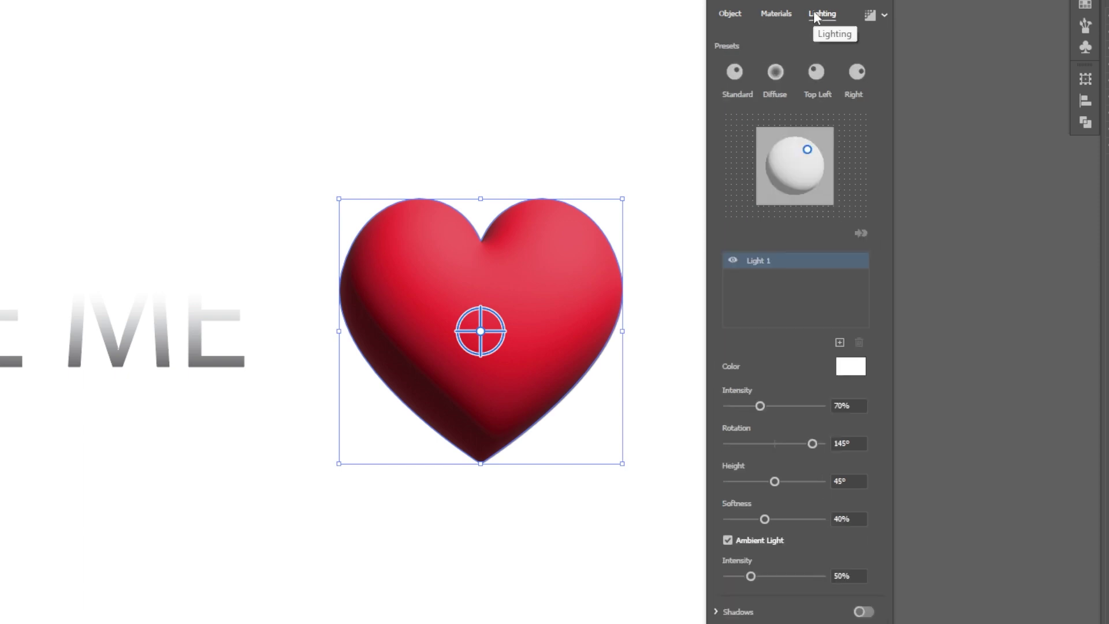
mouse_move(760, 406)
mouse_down()
mouse_move(781, 406)
mouse_move(766, 406)
mouse_up()
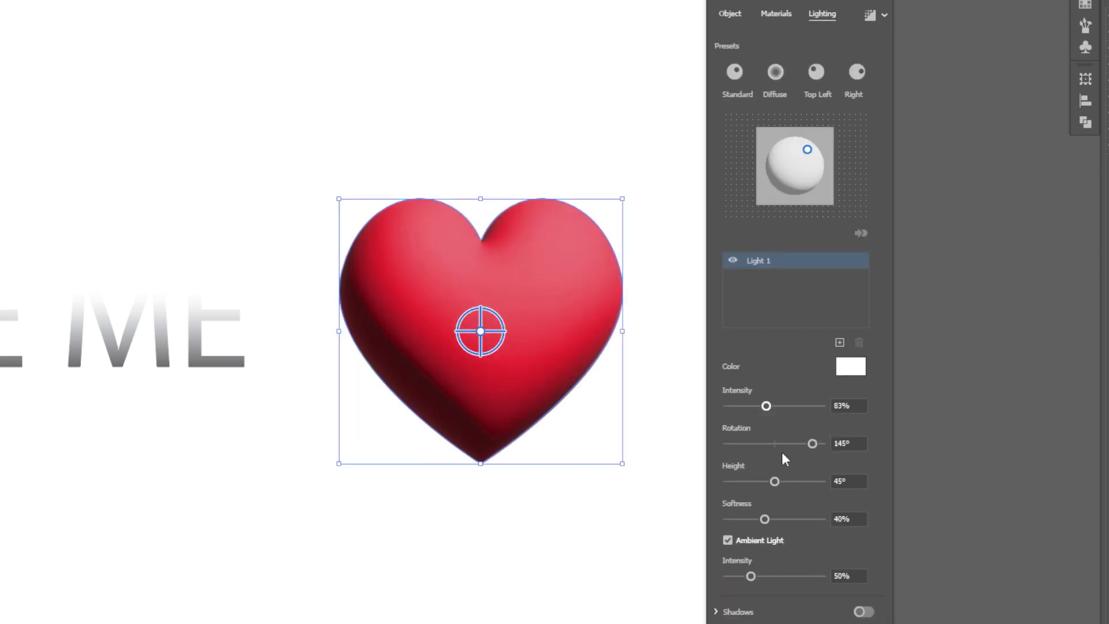
drag(812, 443, 797, 443)
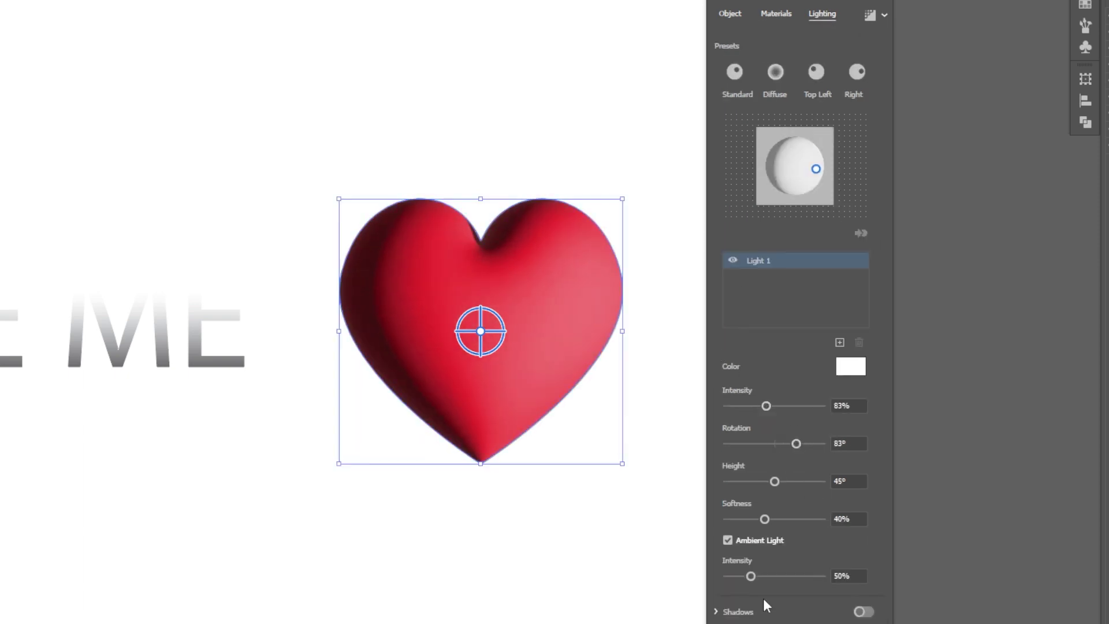
click(864, 612)
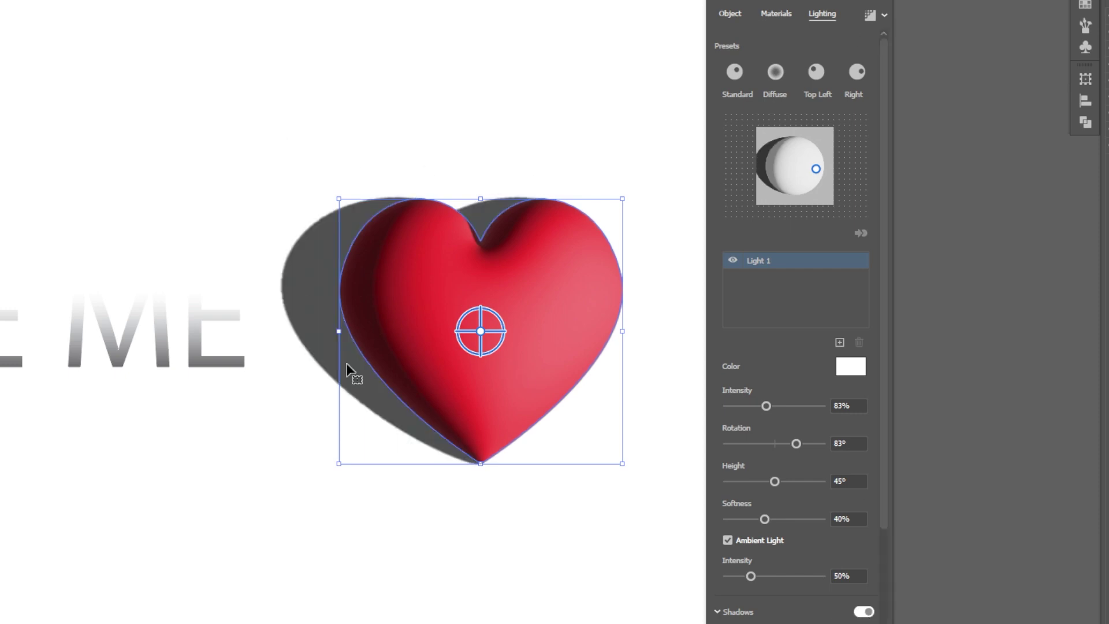
- Turn on Ray Tracing for the 3D heart and render it
click(883, 18)
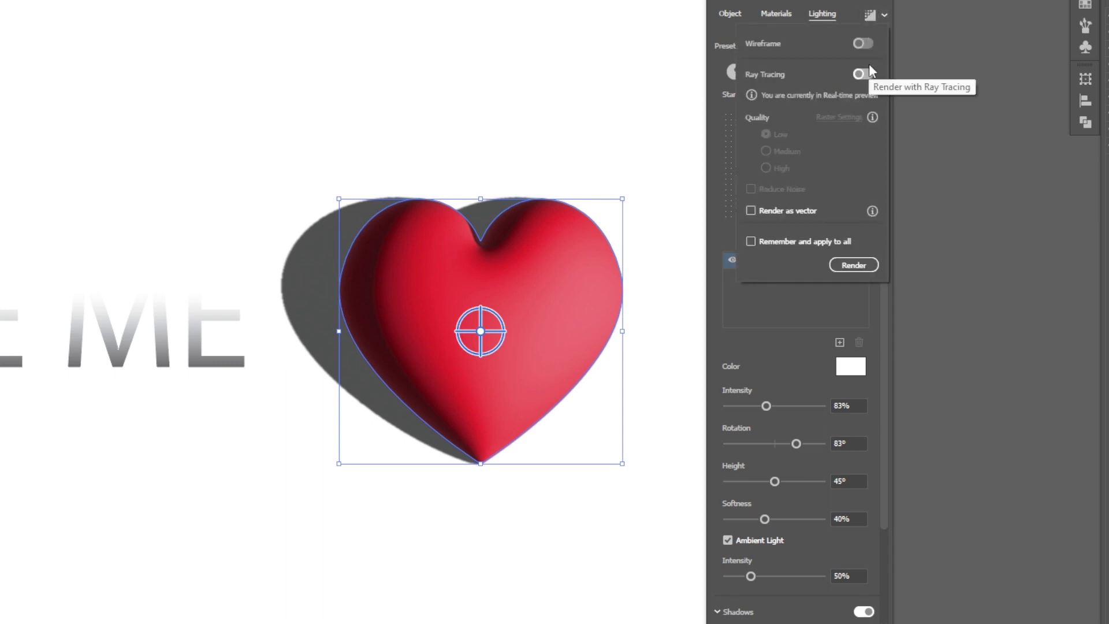
click(864, 74)
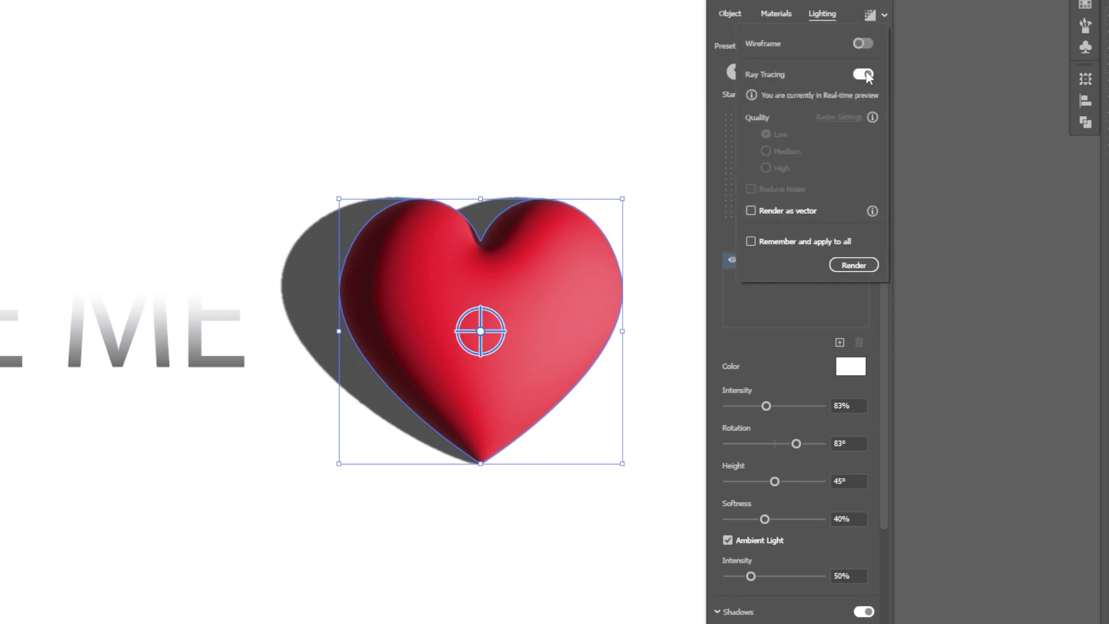
click(861, 266)
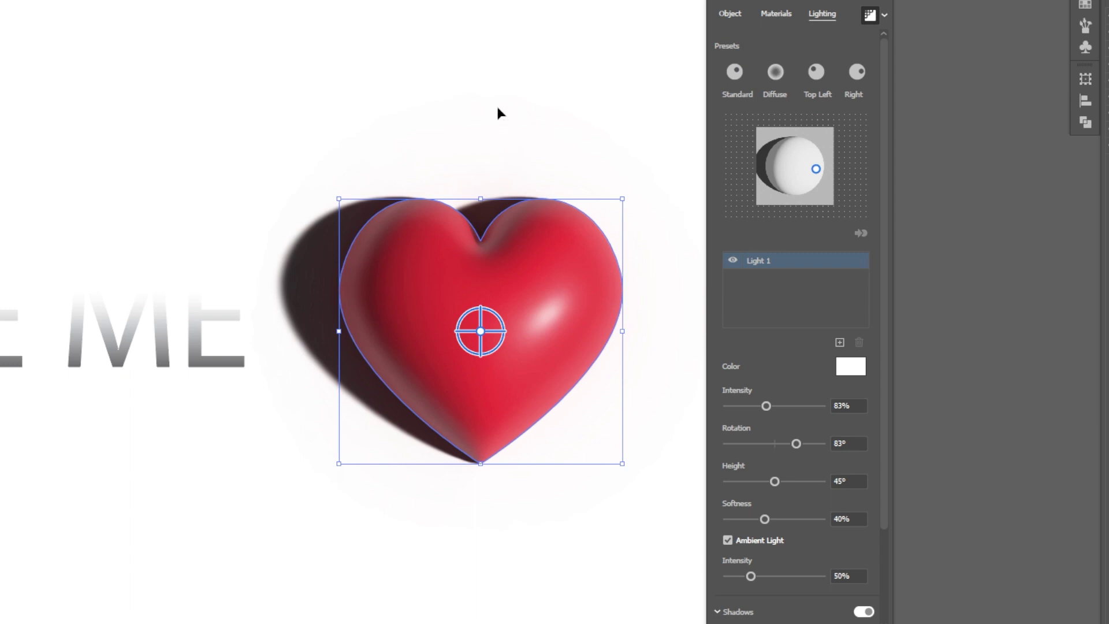
- Deselect the heart, close the 3D settings, and review the row of shapes from the gradient square to the rendered heart
click(148, 115)
key(z)
alt+click(331, 324)
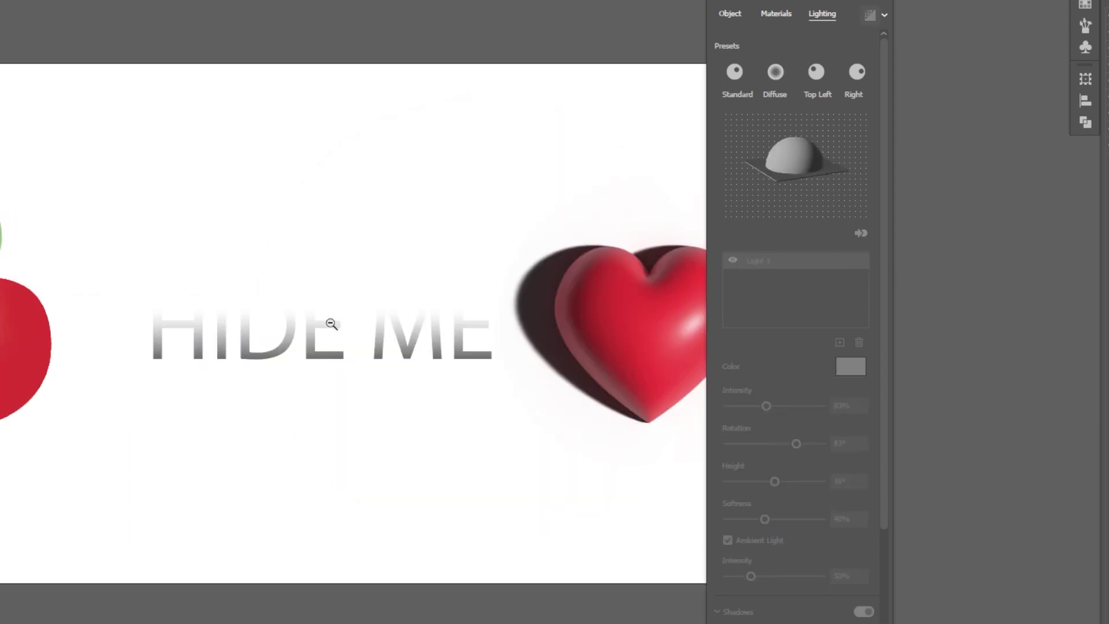
alt+click(331, 324)
drag(362, 343, 69, 350)
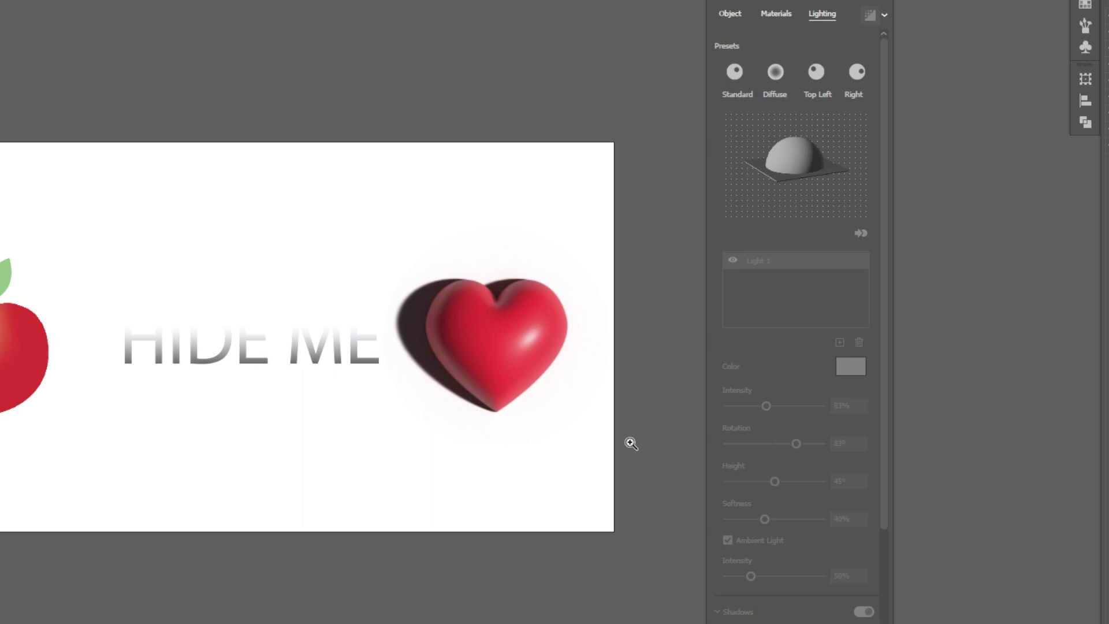
scroll(150, 449, left, 8)
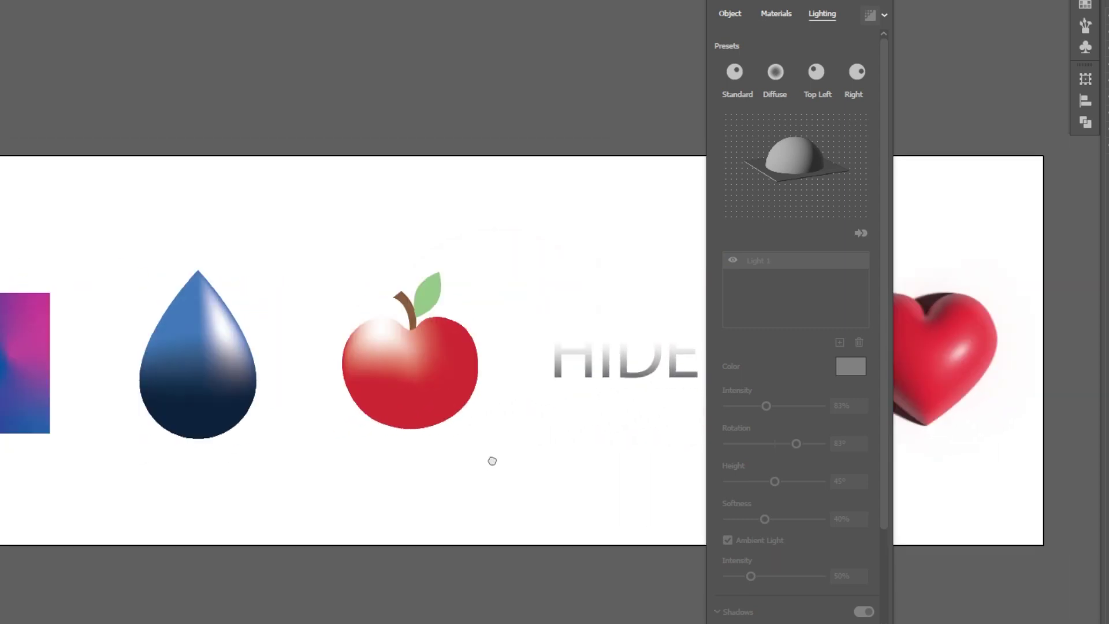
scroll(492, 460, right, 2)
click(886, 2)
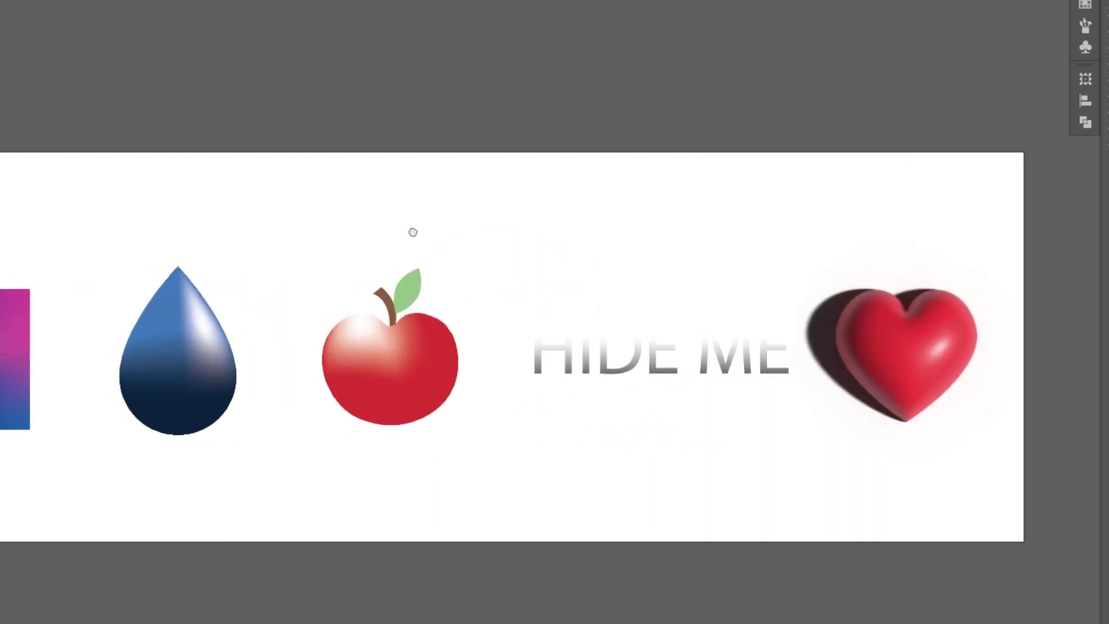
drag(413, 232, 466, 200)
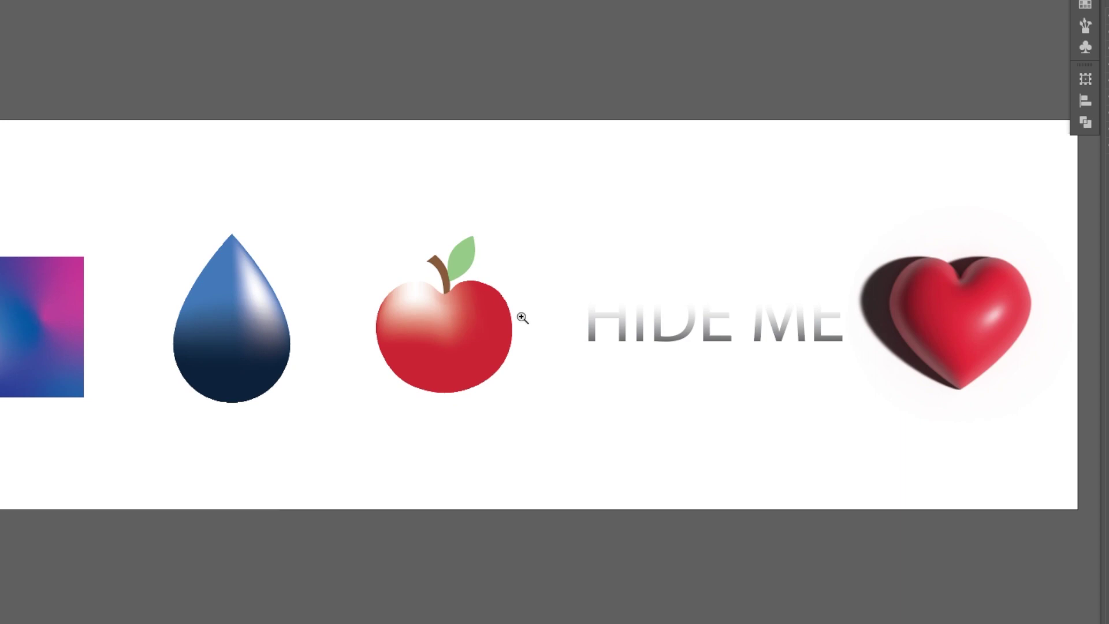